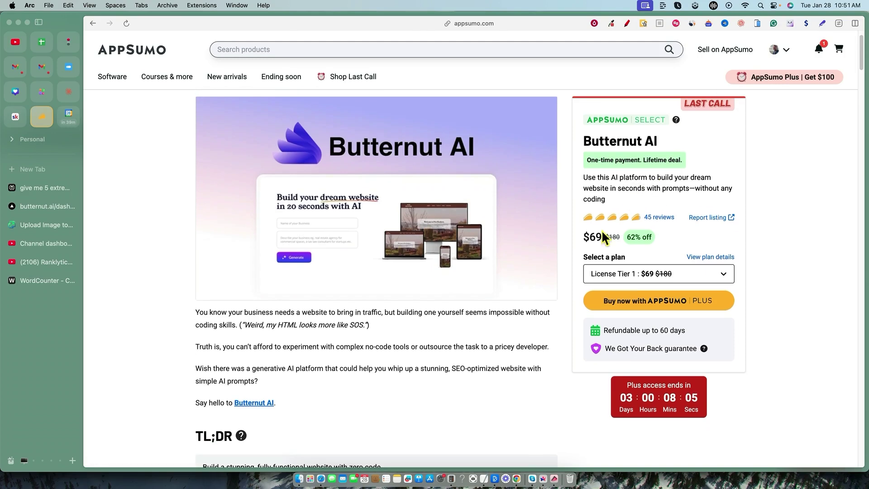
Scroll the AppSumo deal page and jump to Plans & features, showing the $69, $169, $419 and $719 tiers
scroll(585, 252, down, 3)
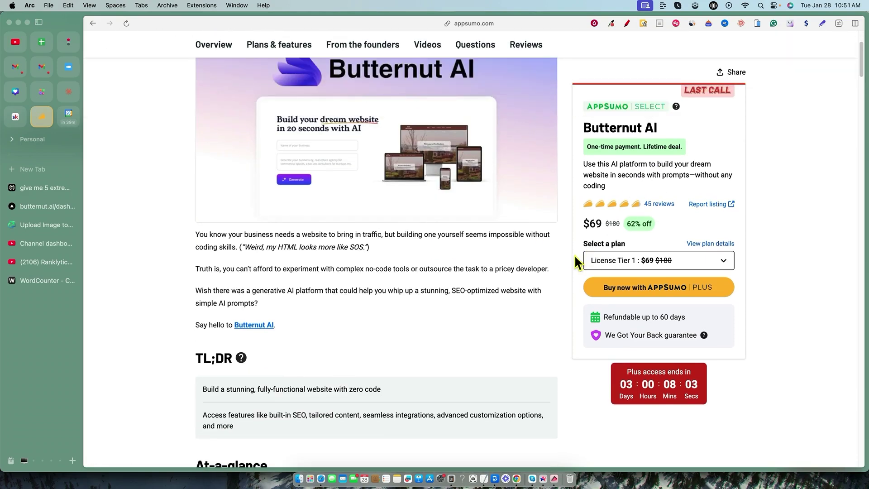
scroll(568, 251, up, 3)
mouse_move(552, 292)
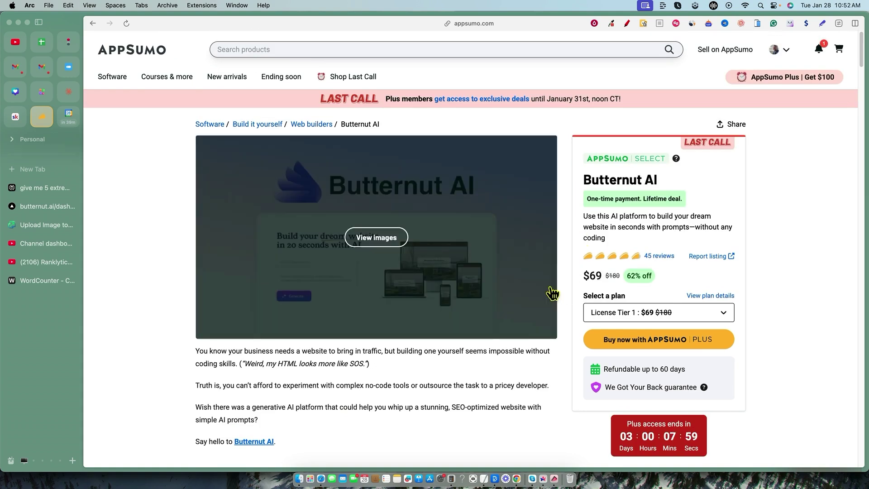
scroll(543, 344, down, 1)
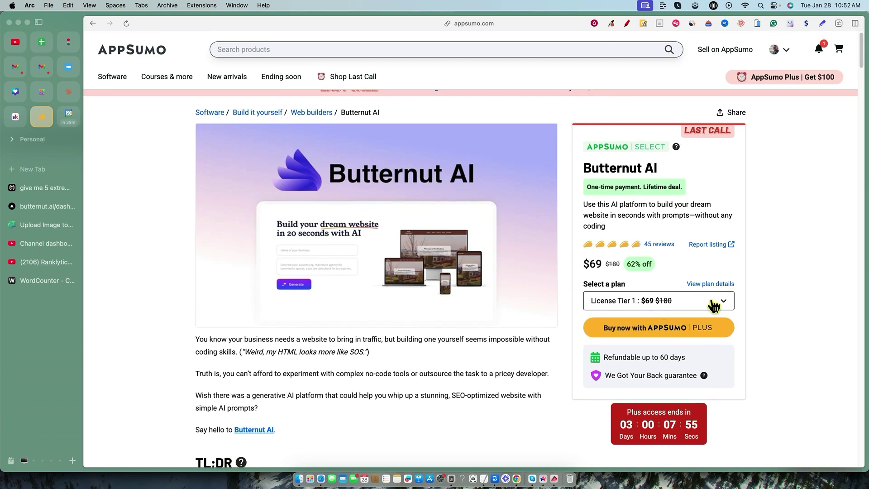
scroll(266, 97, down, 5)
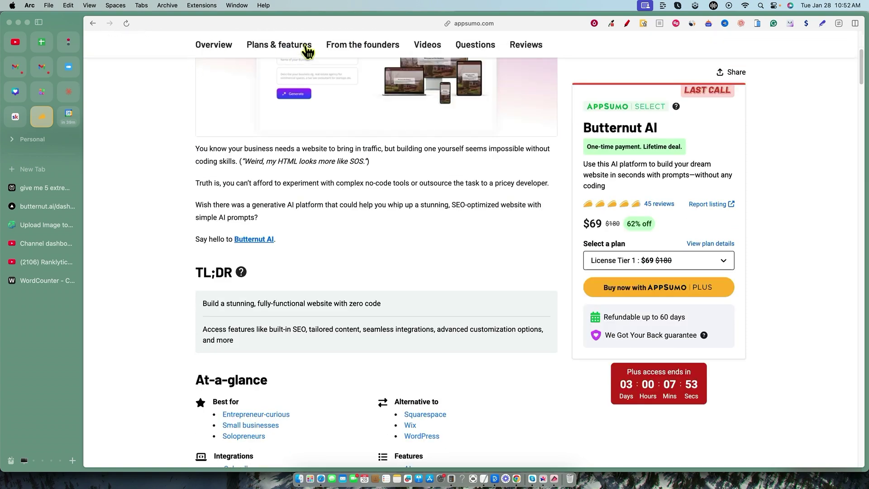
click(289, 52)
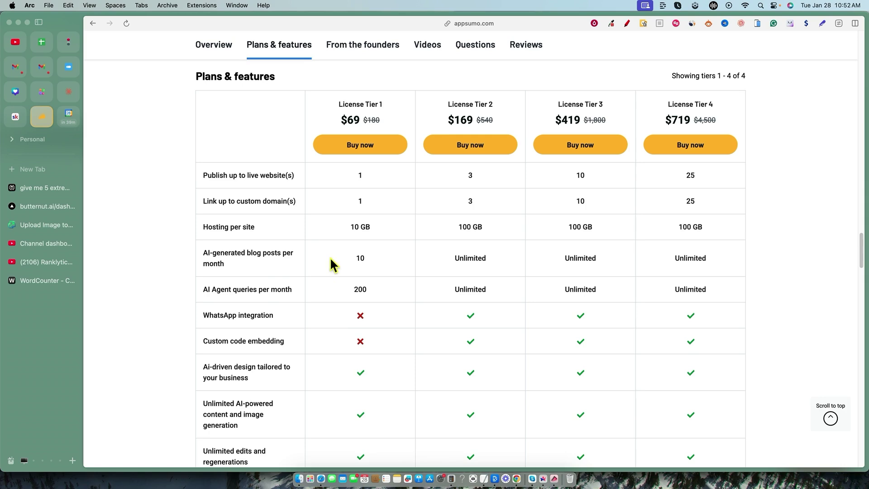
scroll(335, 300, down, 8)
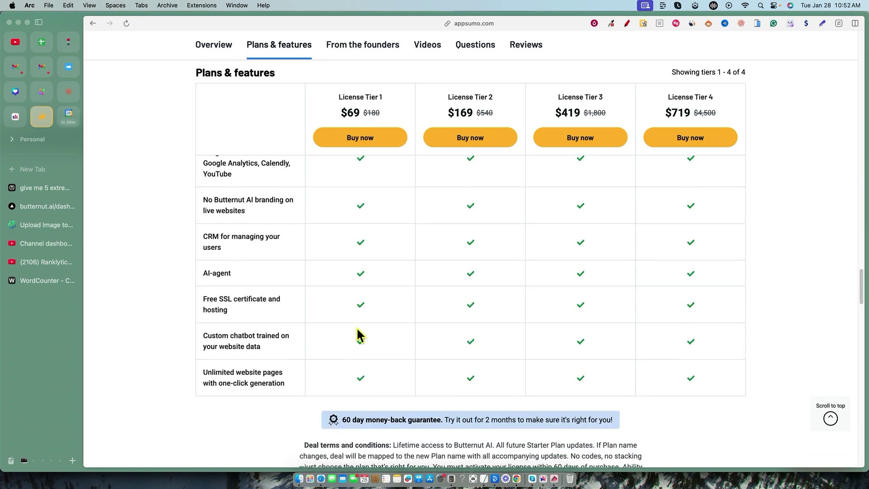
scroll(359, 335, up, 2)
scroll(390, 330, up, 6)
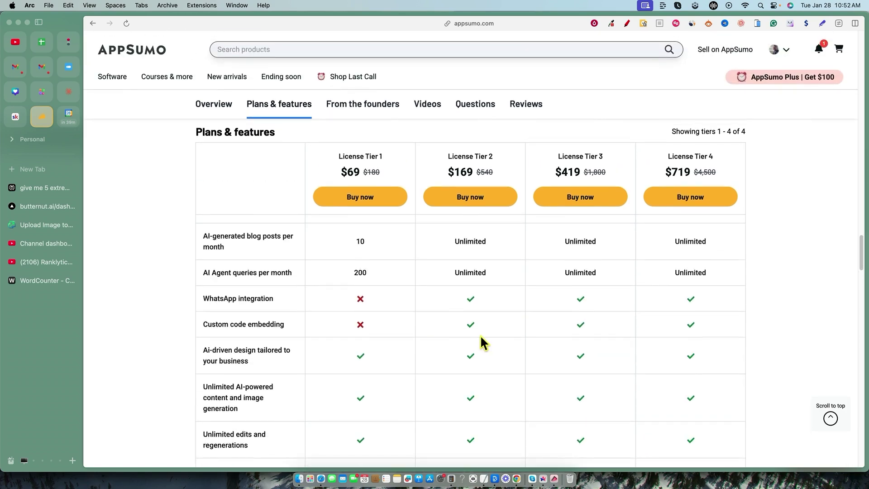
scroll(501, 343, up, 1)
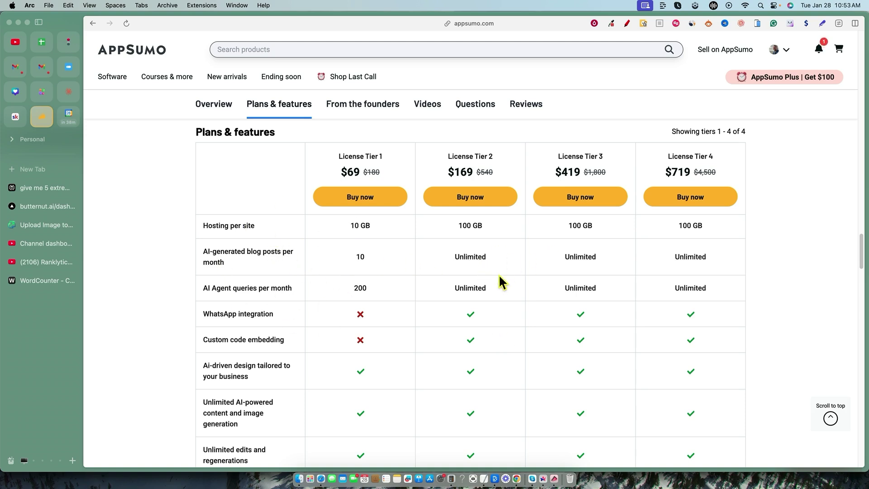
drag(449, 157, 495, 158)
click(528, 136)
scroll(485, 261, up, 3)
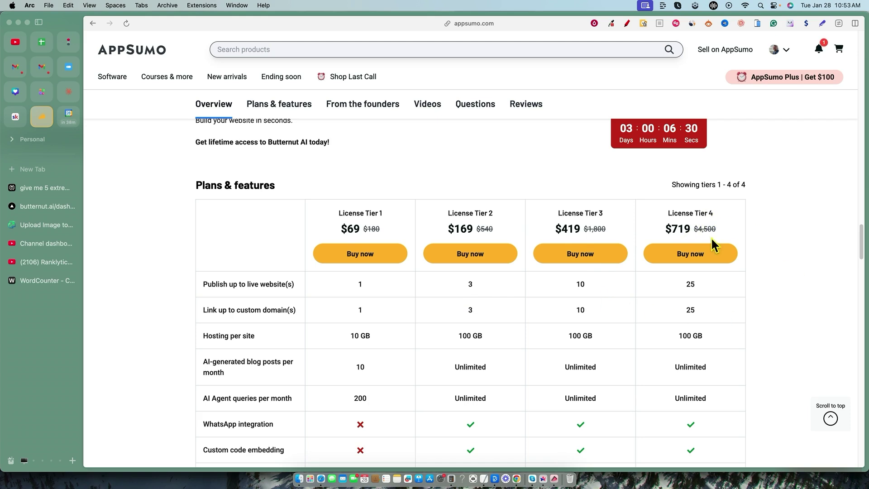
scroll(706, 294, up, 1)
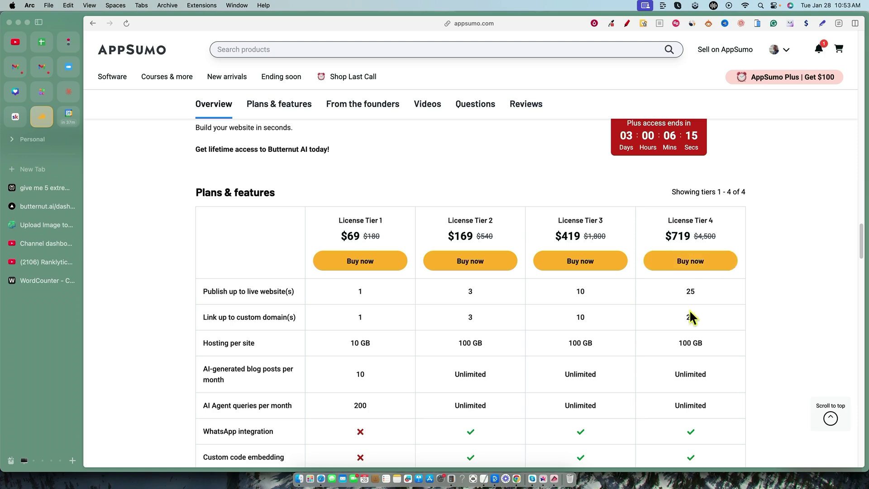
scroll(692, 307, up, 3)
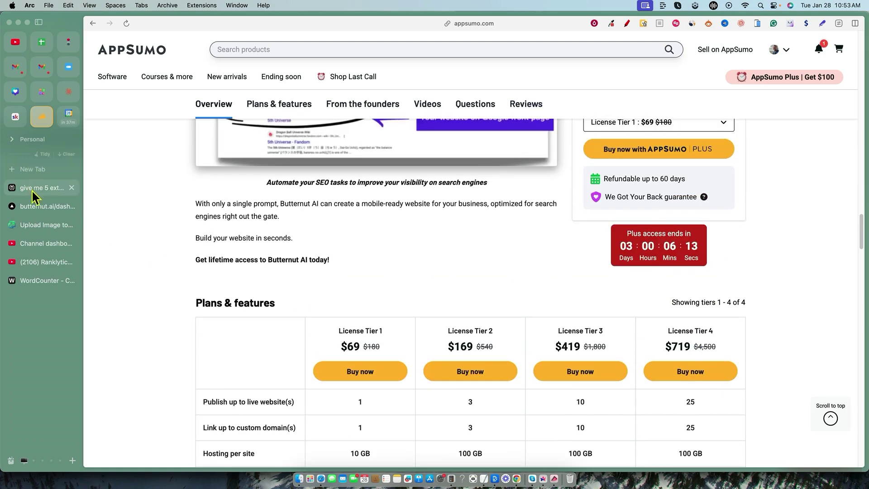
In the Butternut AI dashboard, review Website Mapping, then return Home to the two Yogakrush sites
click(35, 207)
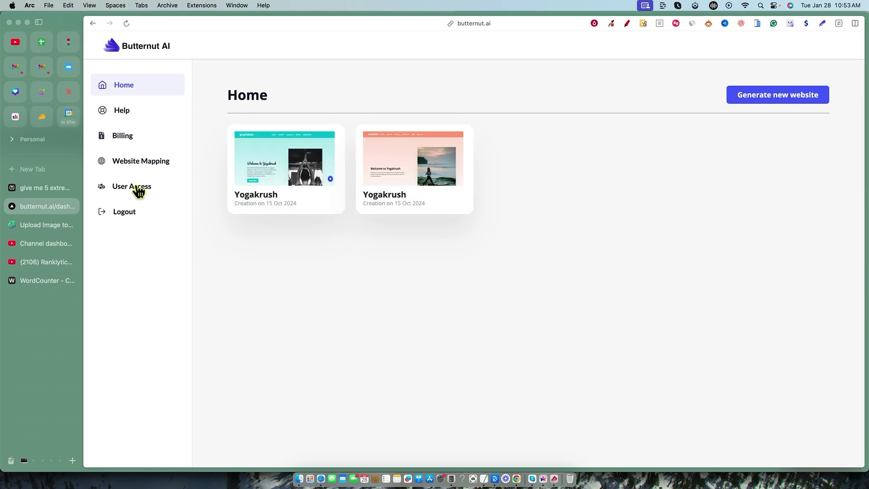
click(141, 166)
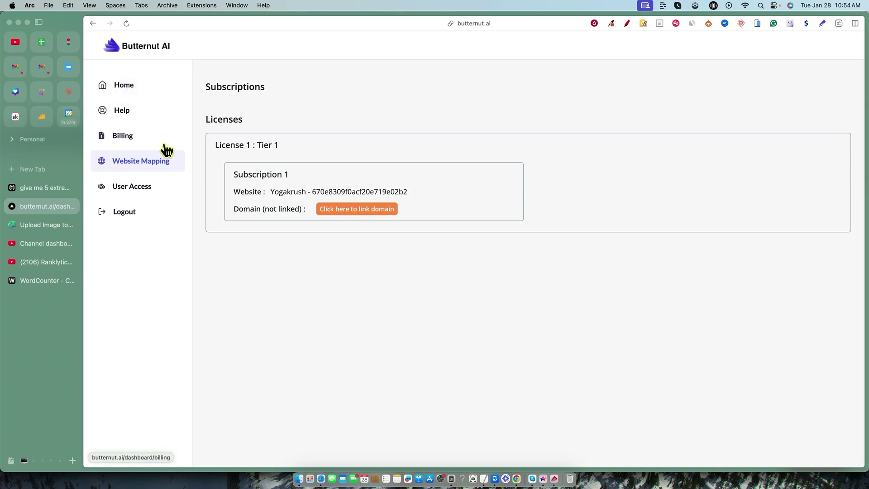
click(125, 92)
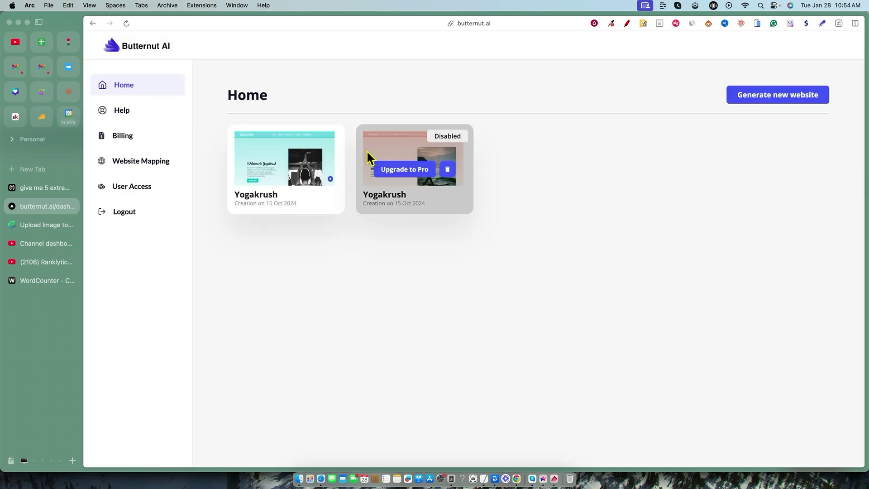
Open the Generate new website dialog from the Butternut AI Home page
click(793, 98)
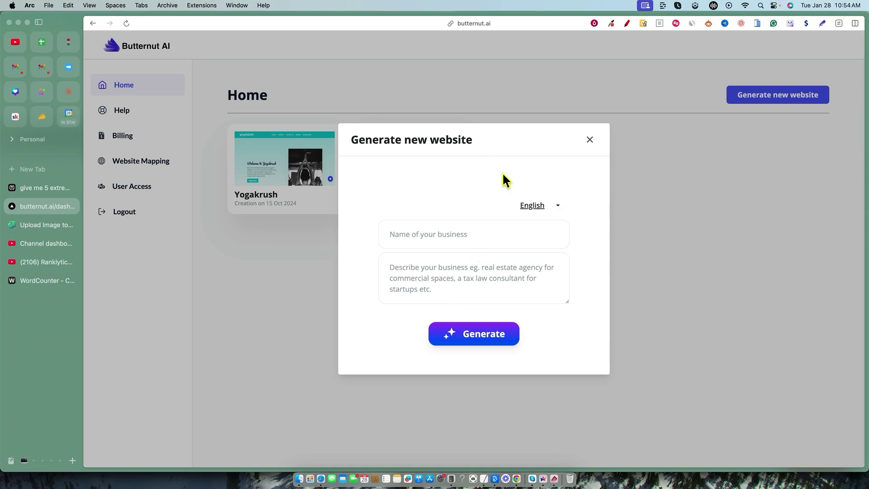
Switch to the Perplexity product-ideas thread and scroll to the SmoothieOnTheMove answer
click(40, 188)
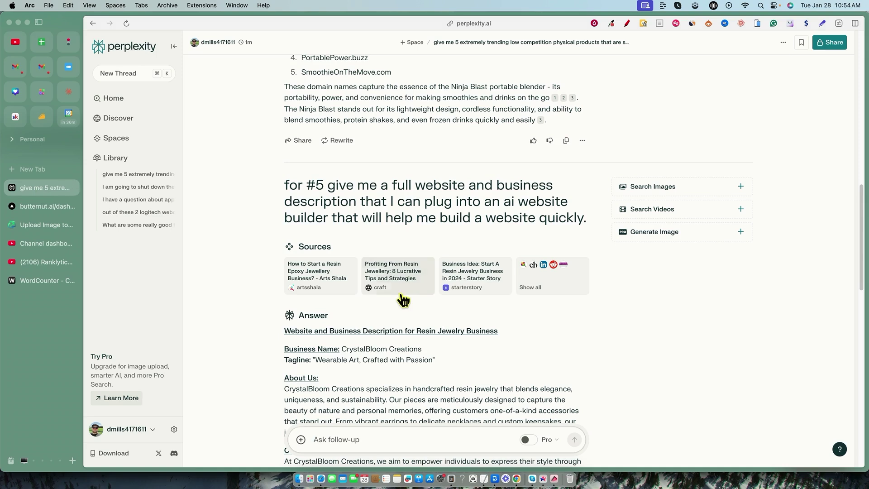
scroll(439, 303, down, 5)
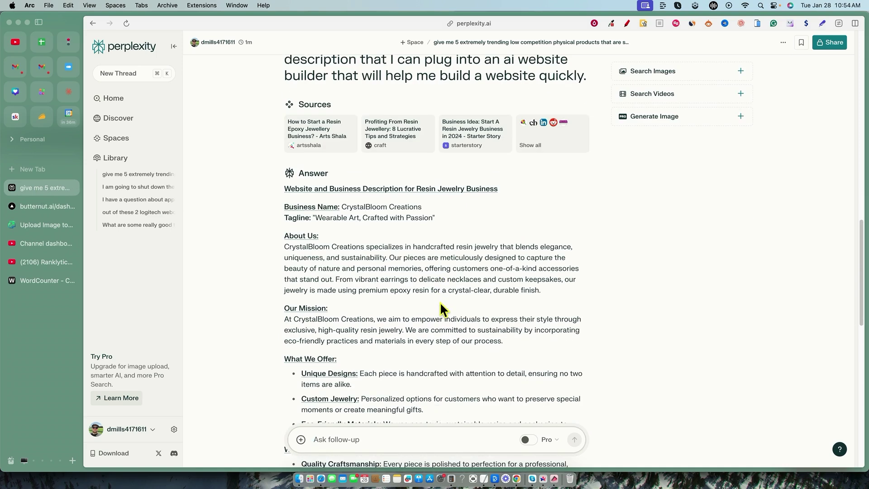
scroll(439, 302, down, 15)
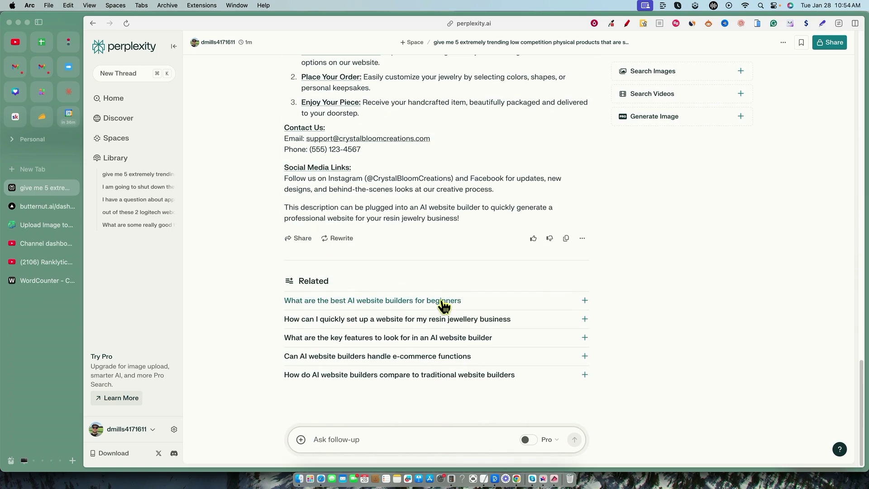
scroll(448, 303, up, 1)
scroll(448, 302, up, 18)
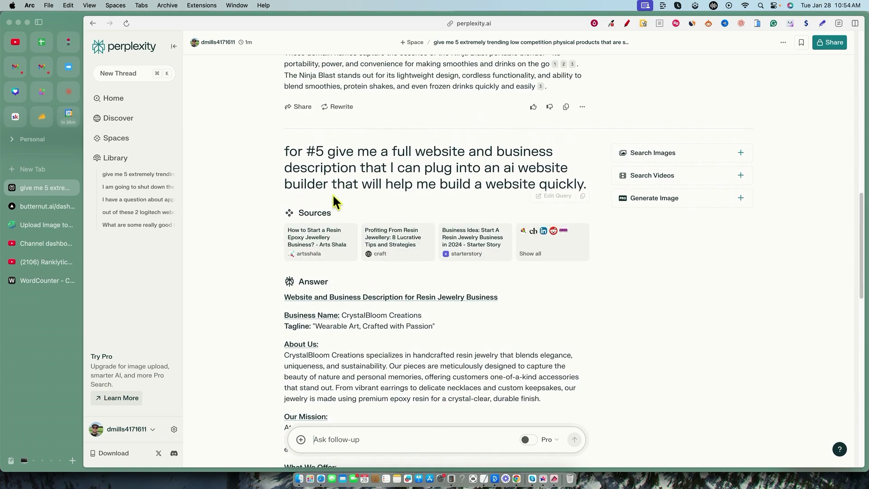
scroll(351, 215, down, 3)
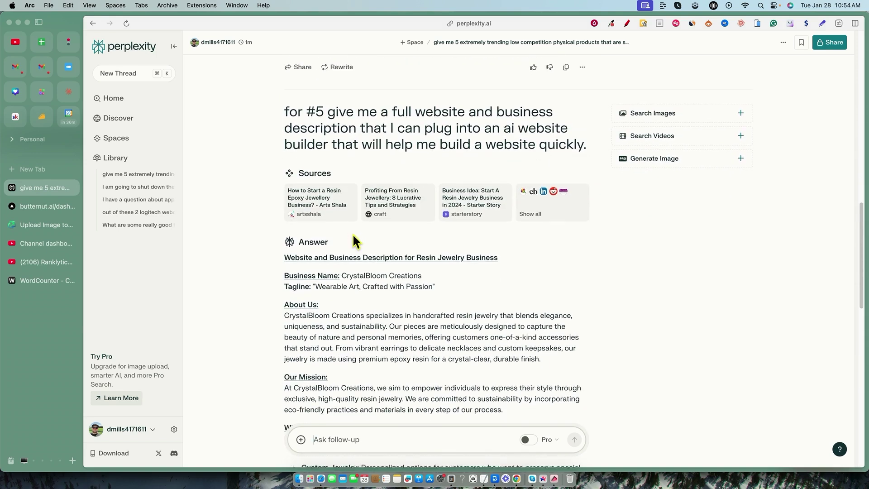
scroll(382, 253, down, 1)
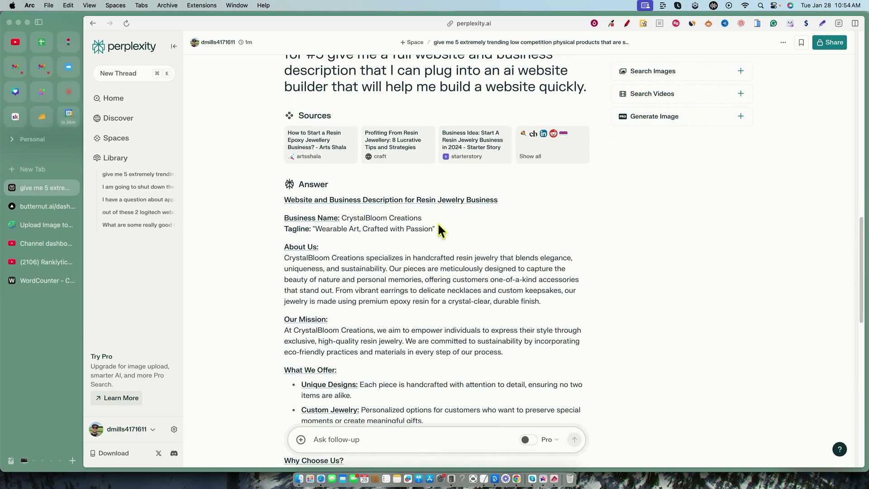
scroll(437, 228, down, 1)
Select the SmoothieOnTheMove business concept answer, from Business Concept to the end
drag(422, 193, 342, 192)
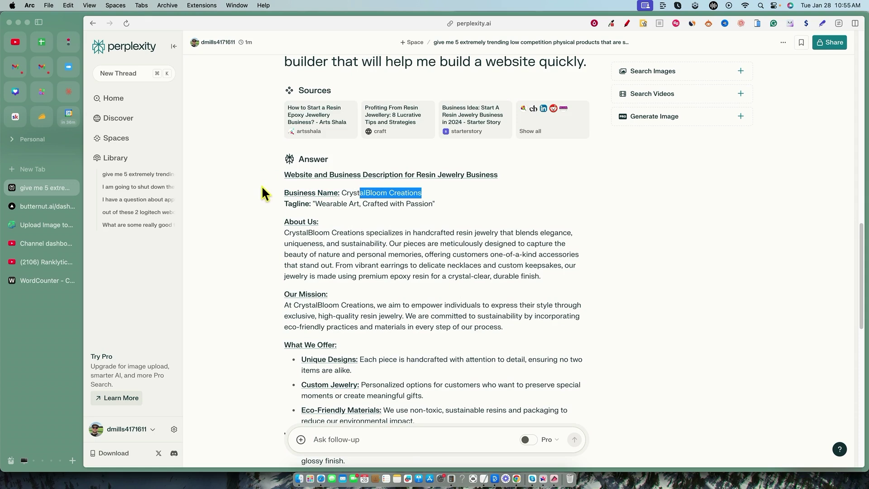
scroll(407, 258, up, 6)
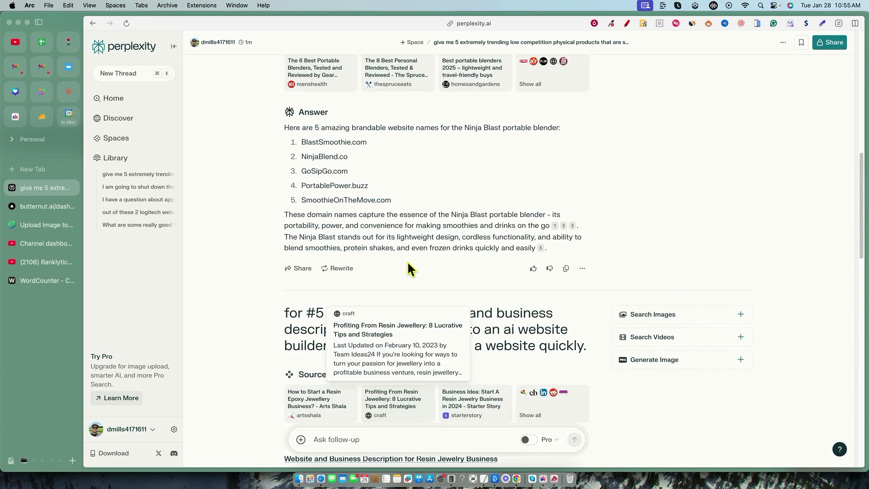
scroll(397, 349, down, 15)
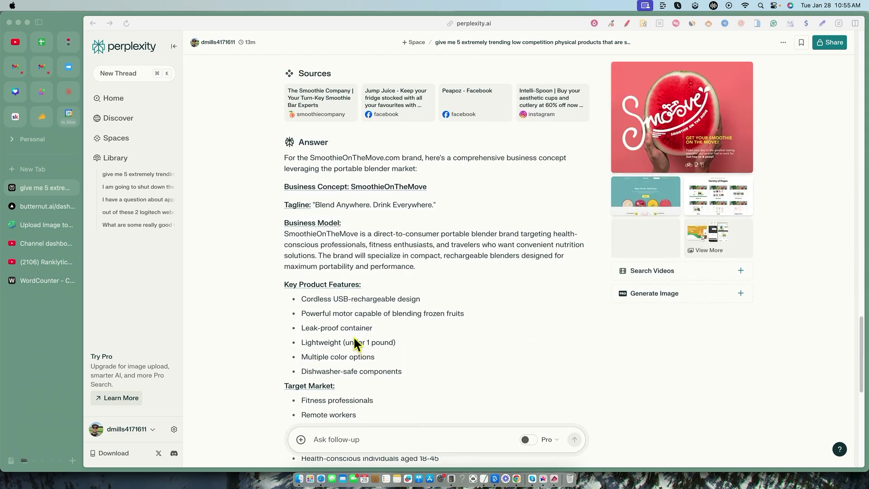
click(274, 183)
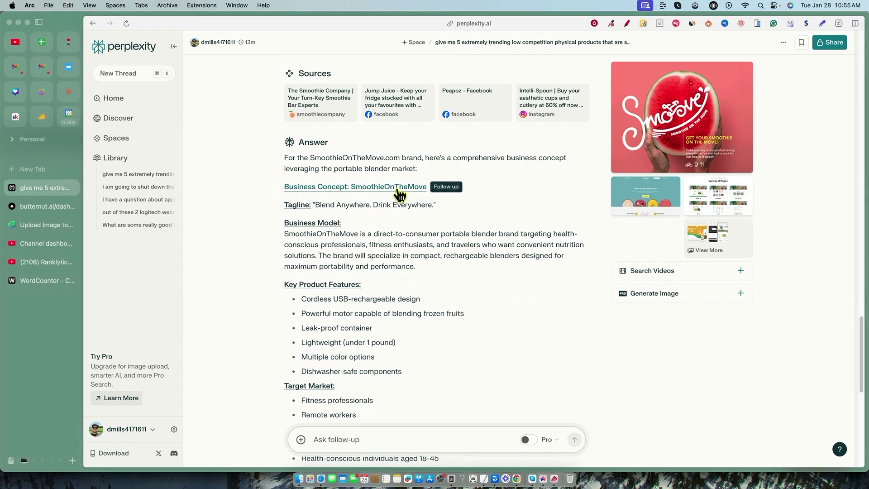
drag(244, 181, 457, 286)
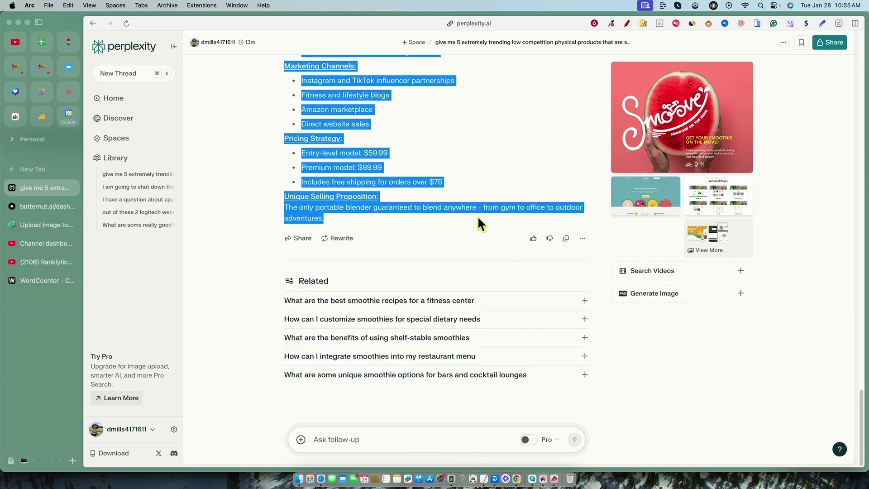
Paste the copied SmoothieOnTheMove business concept into the website description field
key(ctrl+Tab)
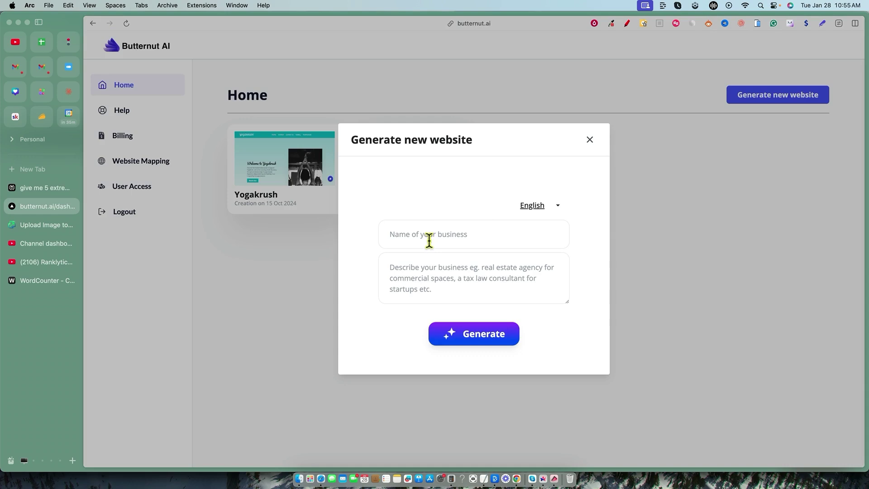
key(super+v)
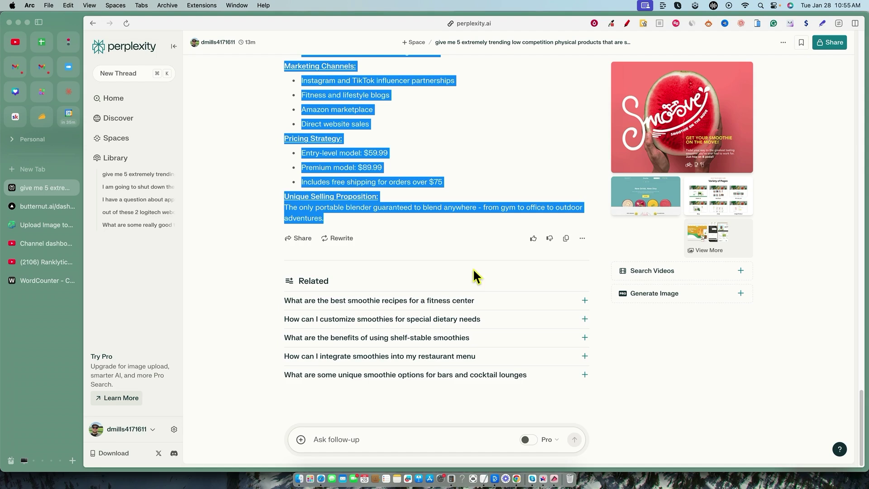
key(ctrl+Tab)
scroll(421, 212, up, 2)
key(ctrl+Tab)
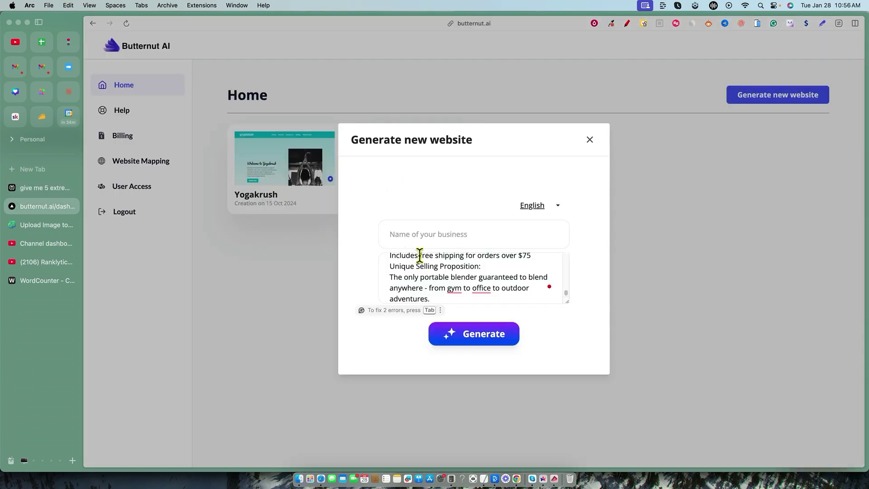
Enter SmoothieOnTheMove as the business name and generate the website
click(420, 236)
text(SmoothieOnTheMove)
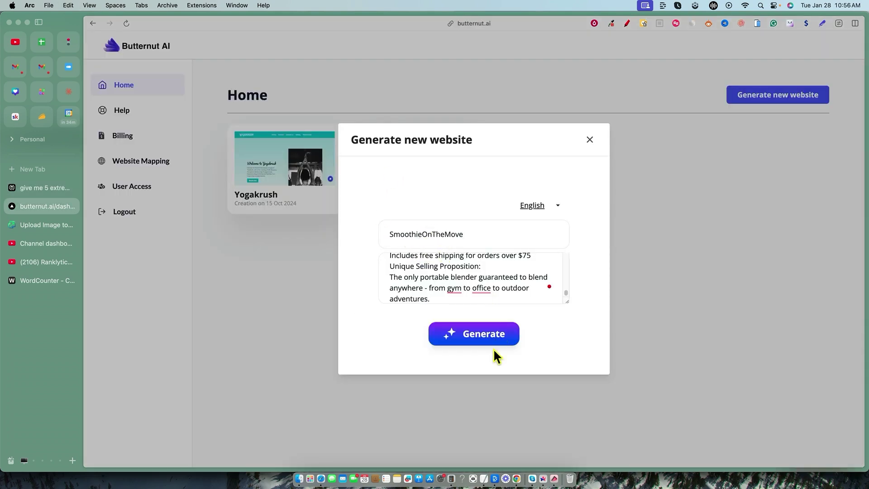
click(495, 340)
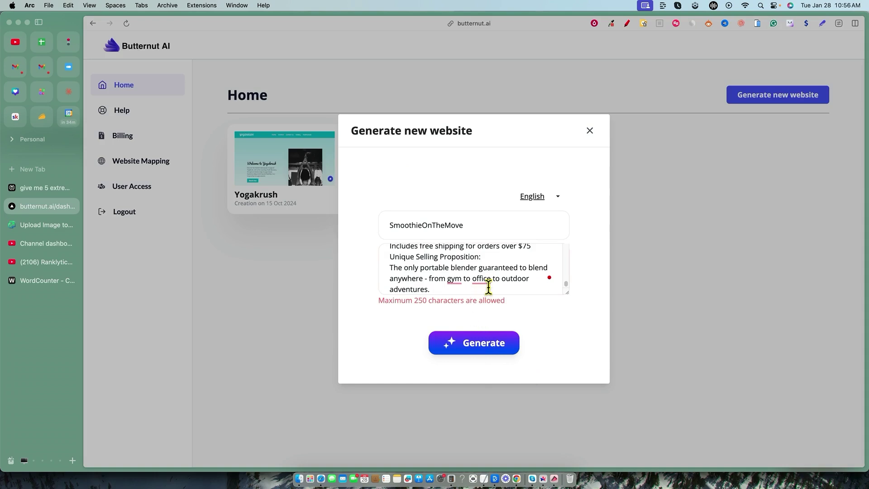
scroll(488, 283, down, 1)
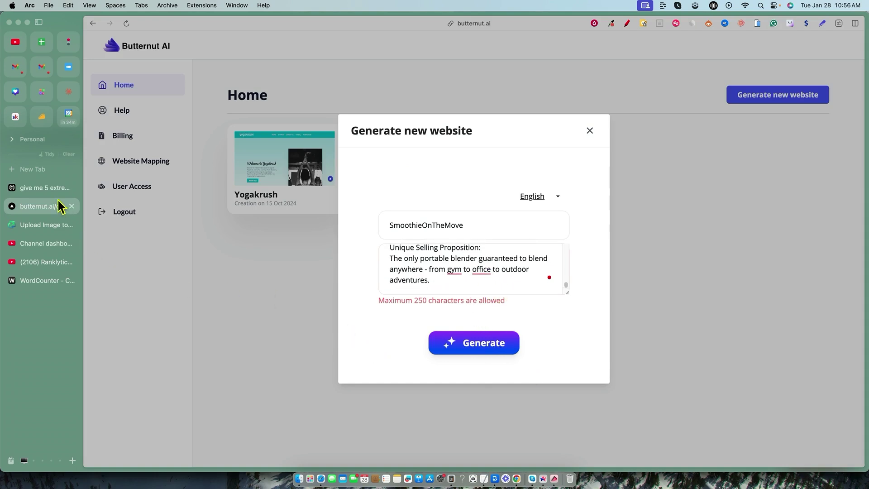
click(45, 187)
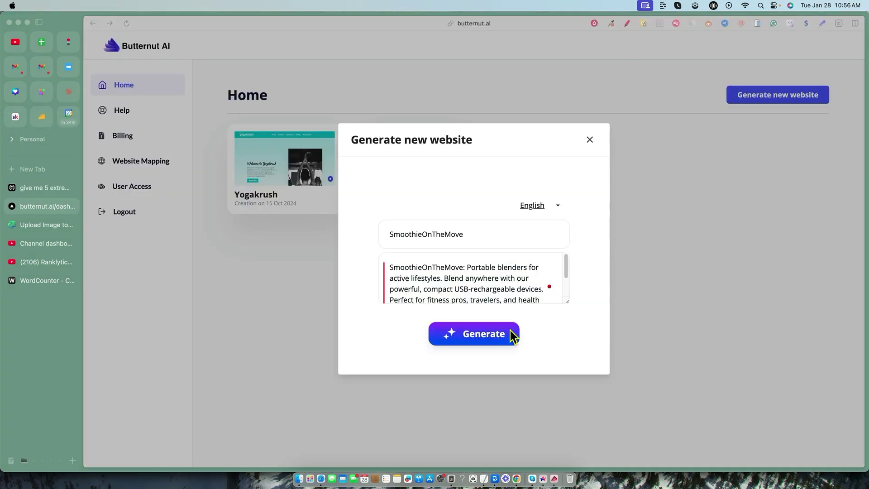
click(510, 335)
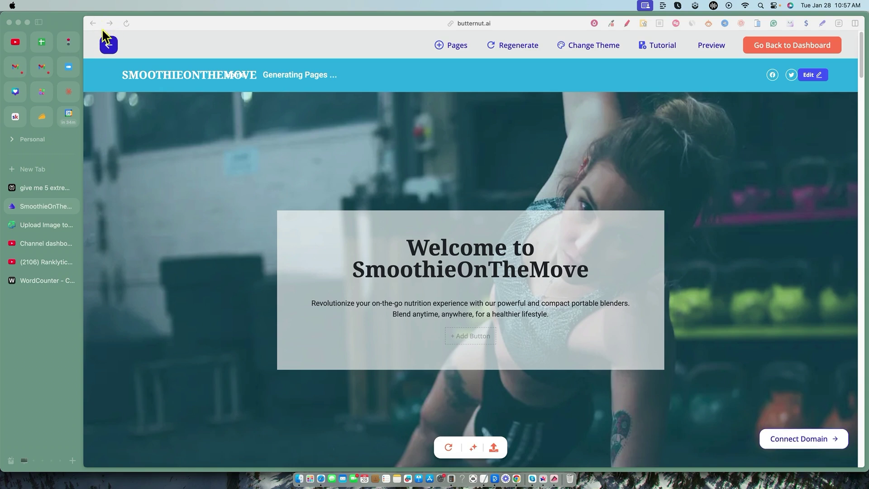
Hide the Arc sidebar so the generated SmoothieOnTheMove page fills the window
click(38, 22)
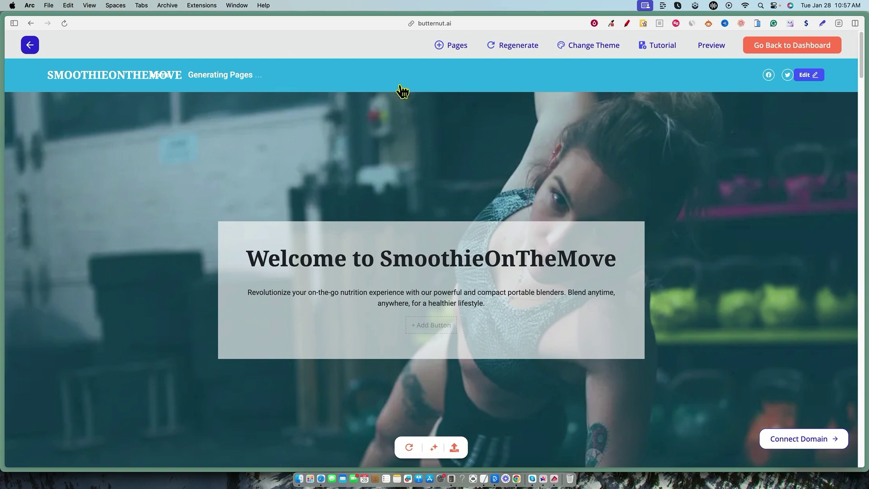
scroll(510, 219, down, 5)
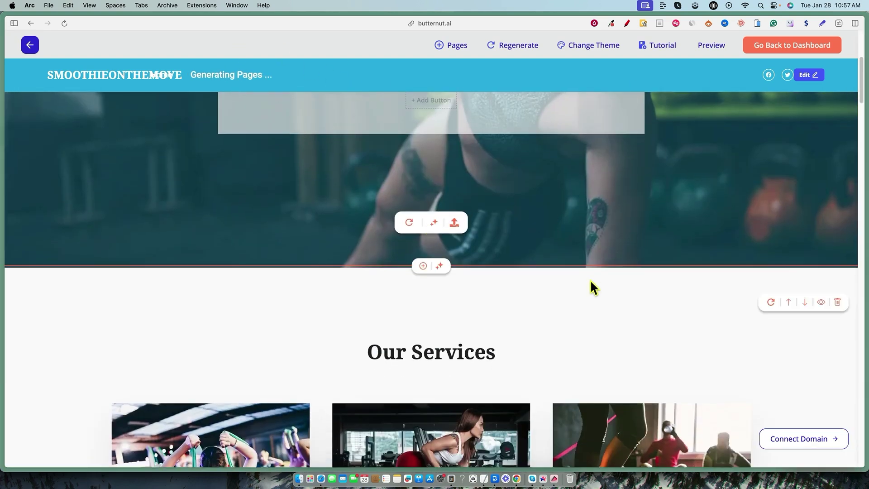
Scroll to Our Services and select 'Healthy Smoothie' in the first card's heading
scroll(590, 285, down, 3)
scroll(593, 287, down, 2)
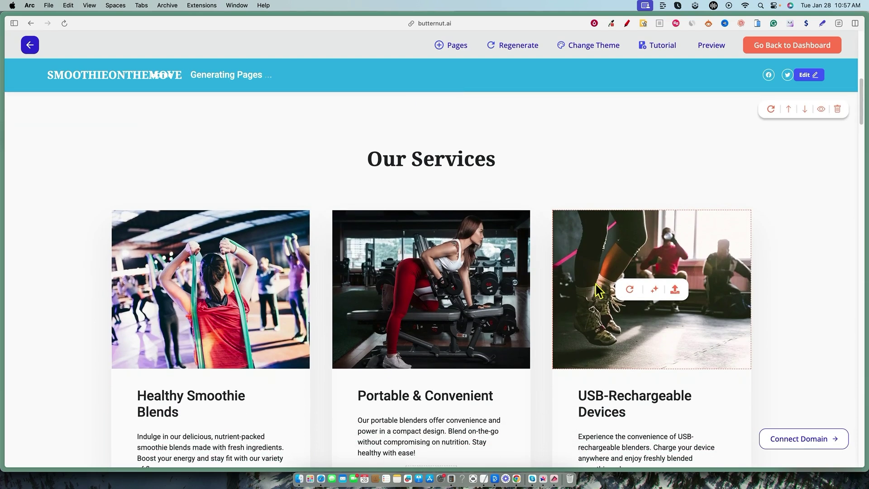
scroll(767, 318, down, 2)
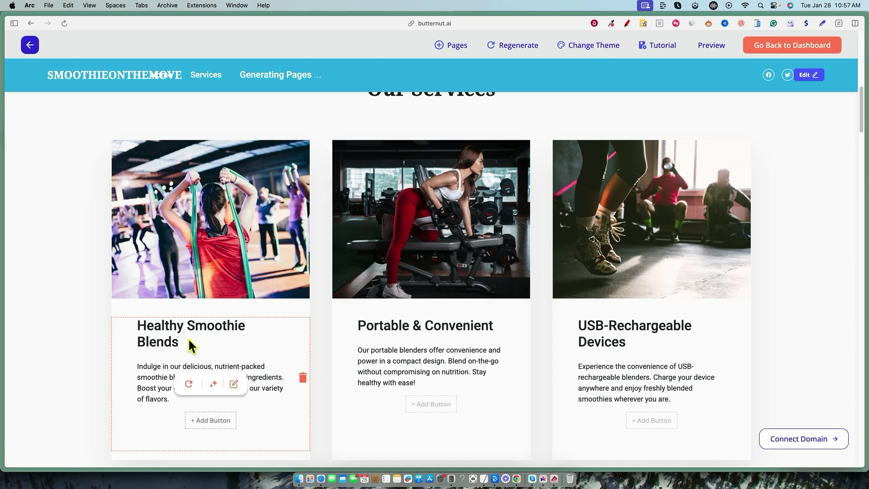
drag(244, 327, 139, 325)
key(super+c)
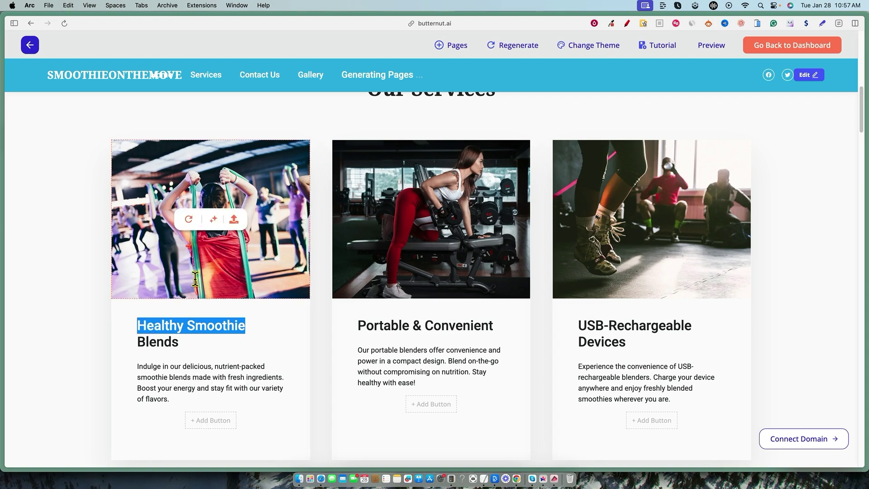
Regenerate the first card's image using 'Healthy Smoothie' as keywords
click(214, 219)
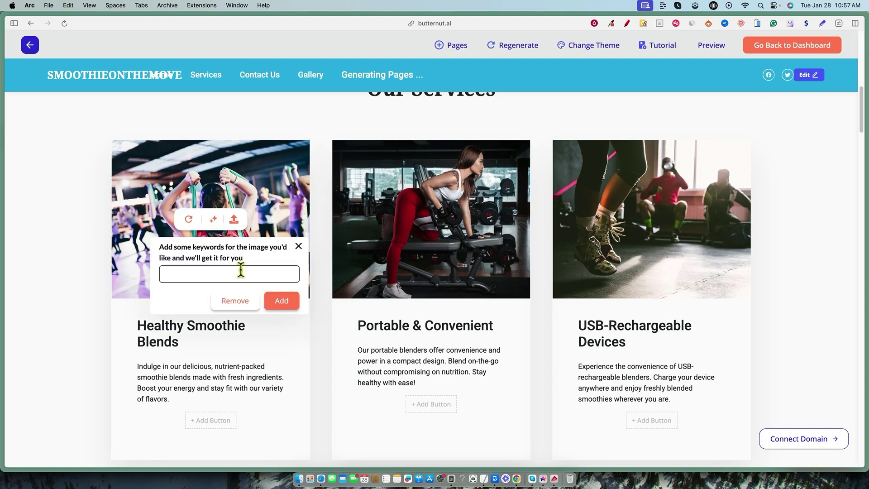
click(241, 269)
key(super+v)
click(281, 301)
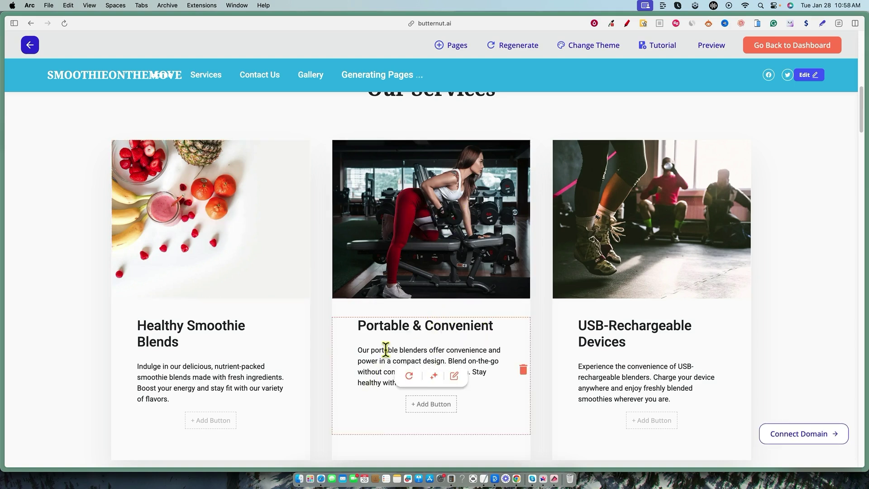
Regenerate the middle card's image twice with 'portable blender' as keywords
drag(371, 350, 422, 349)
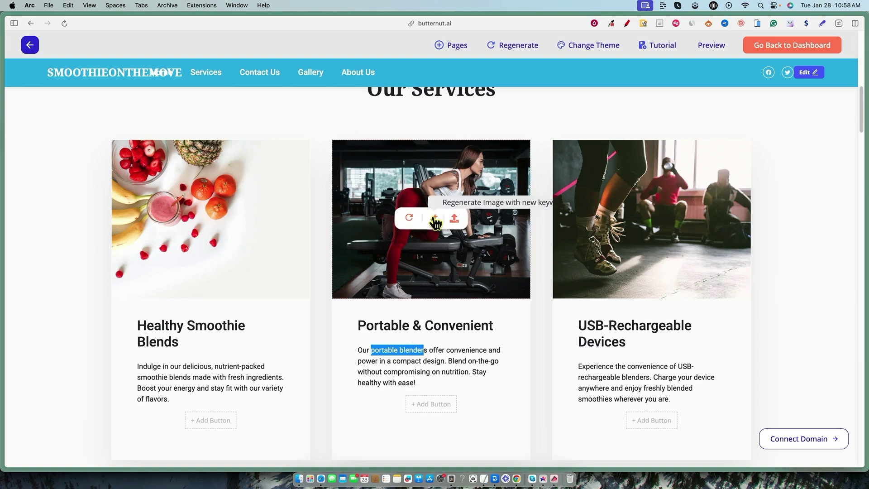
click(435, 220)
click(447, 274)
text(portable blender)
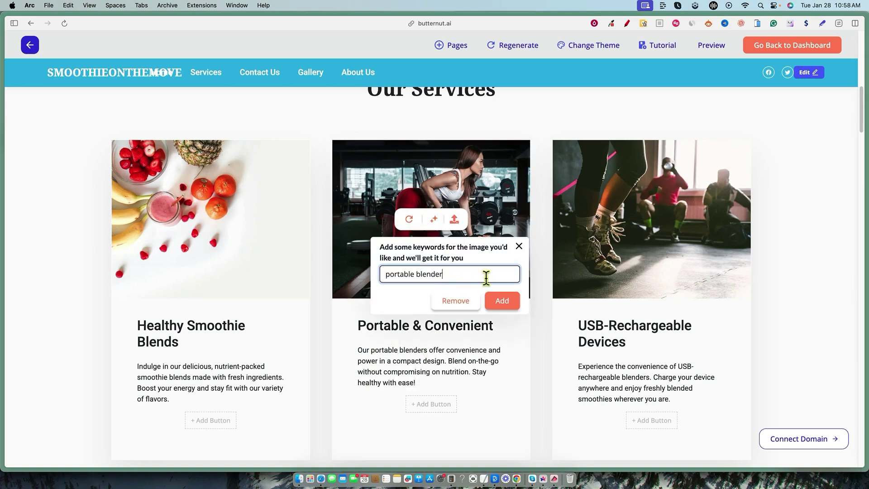
click(508, 302)
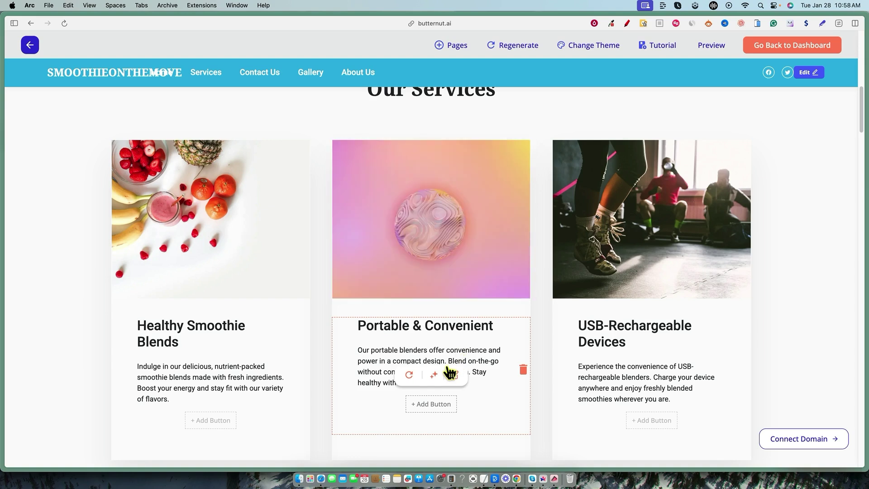
click(433, 220)
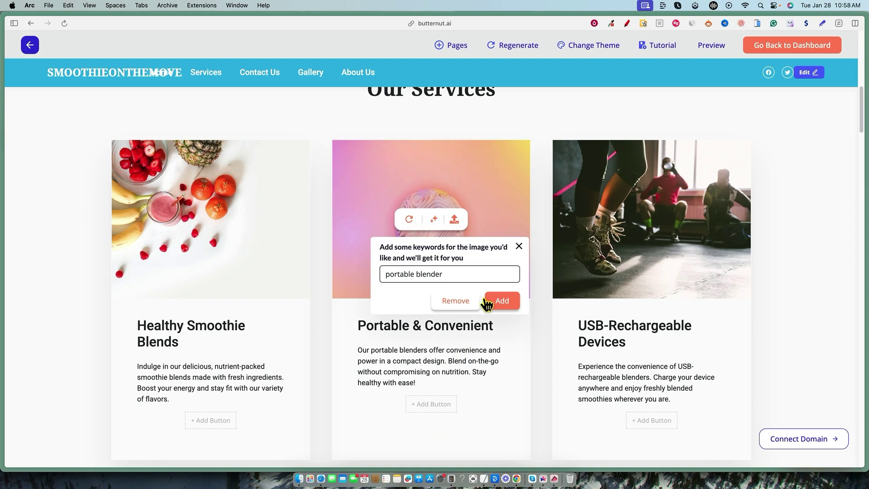
click(503, 301)
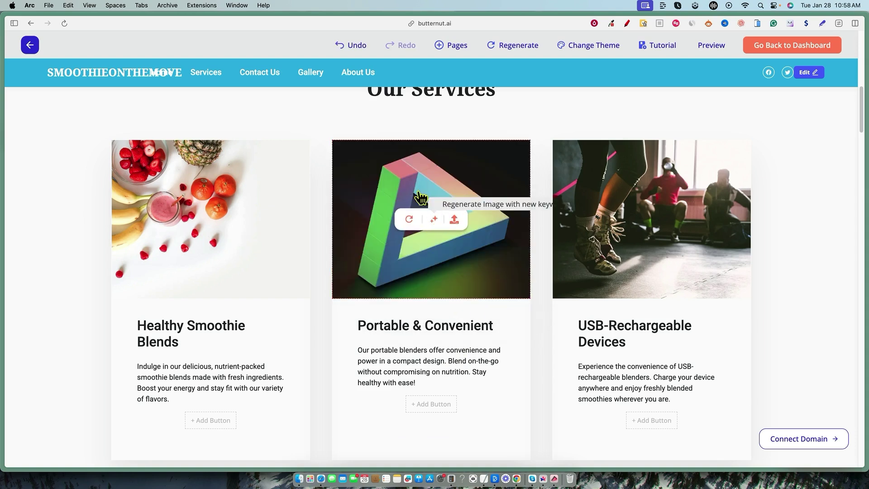
Regenerate the middle card's image using the full Portable & Convenient description as keywords
mouse_move(431, 367)
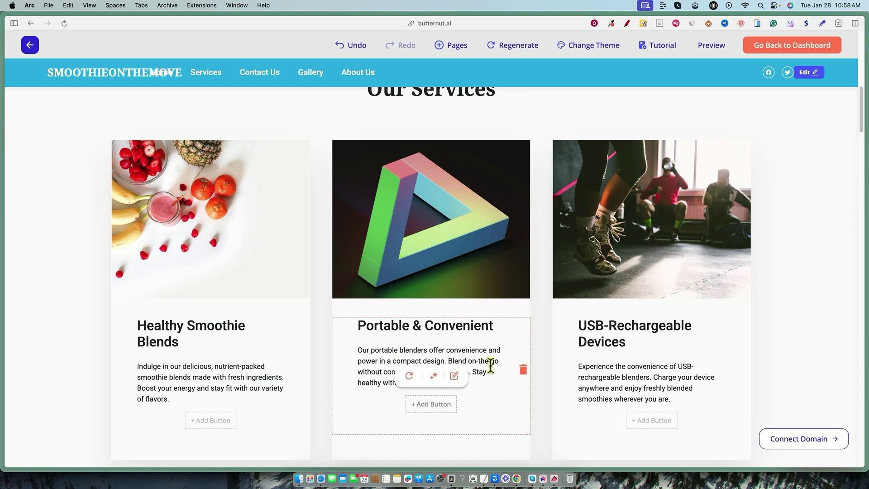
drag(341, 376, 343, 348)
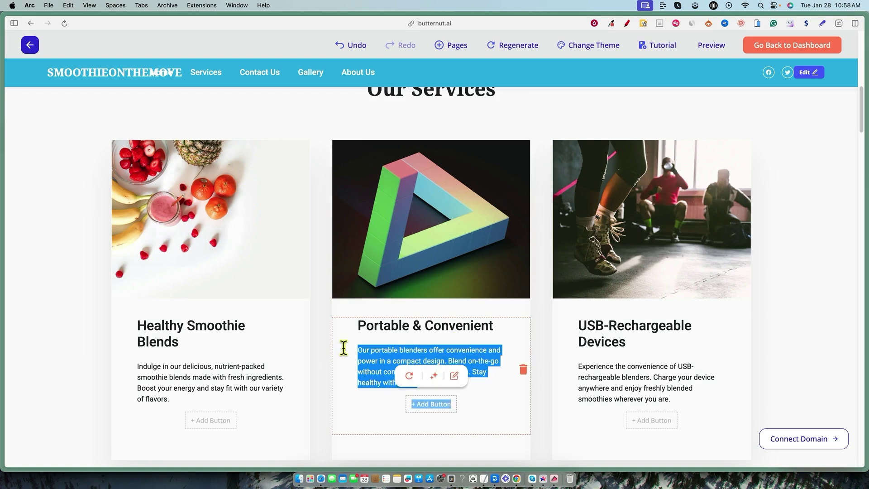
click(434, 219)
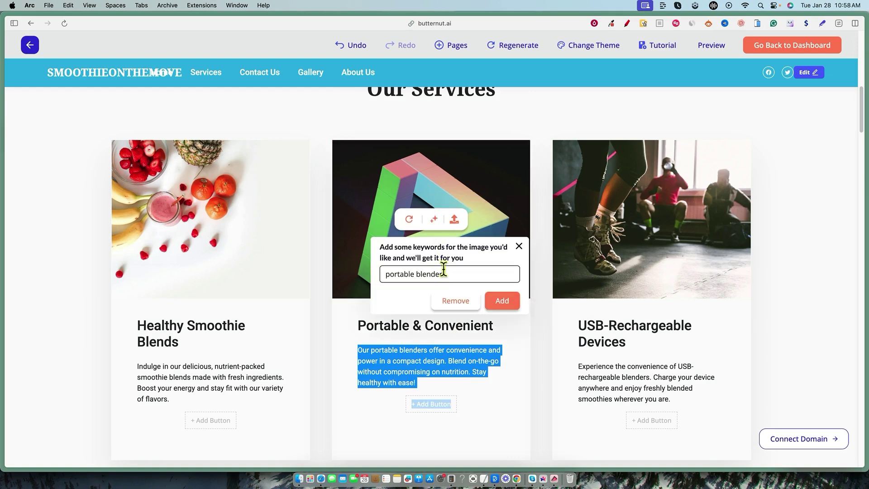
drag(444, 269, 383, 274)
text(Our portable blenders offer convenience and power in a compact design. Blend on-the-go without compromising on nutrition. Stay healthy with ease! + Add Button)
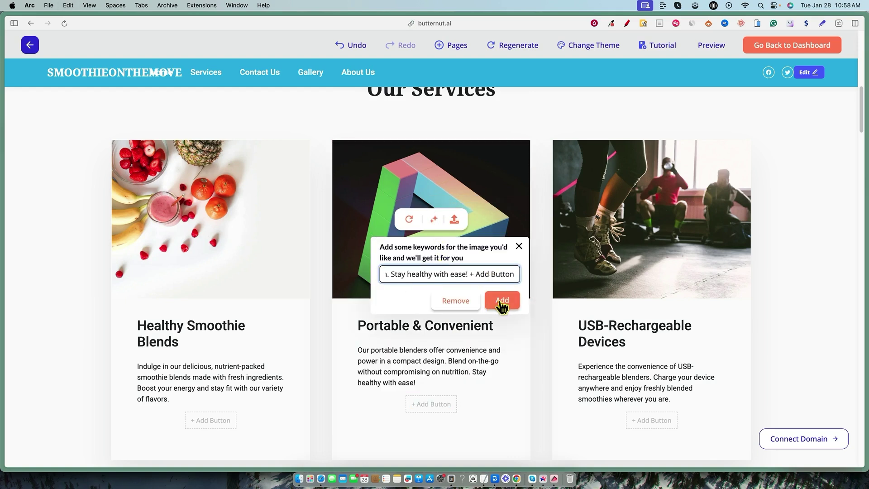
click(500, 300)
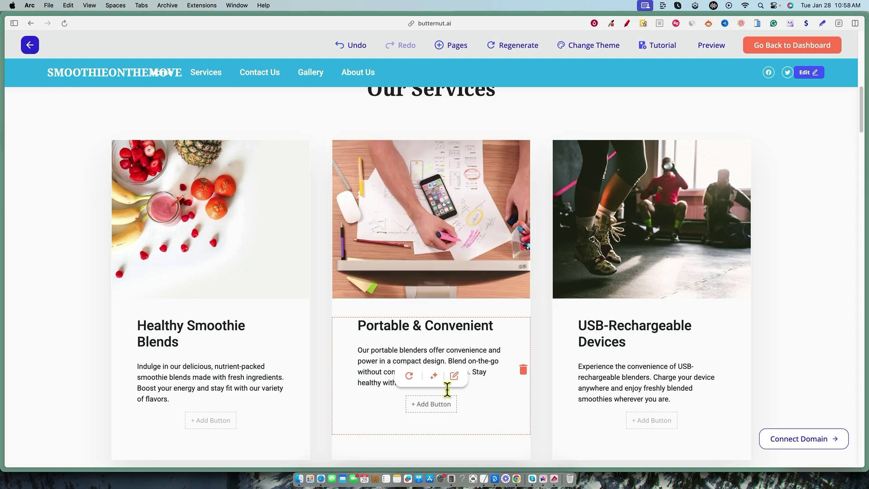
mouse_move(442, 253)
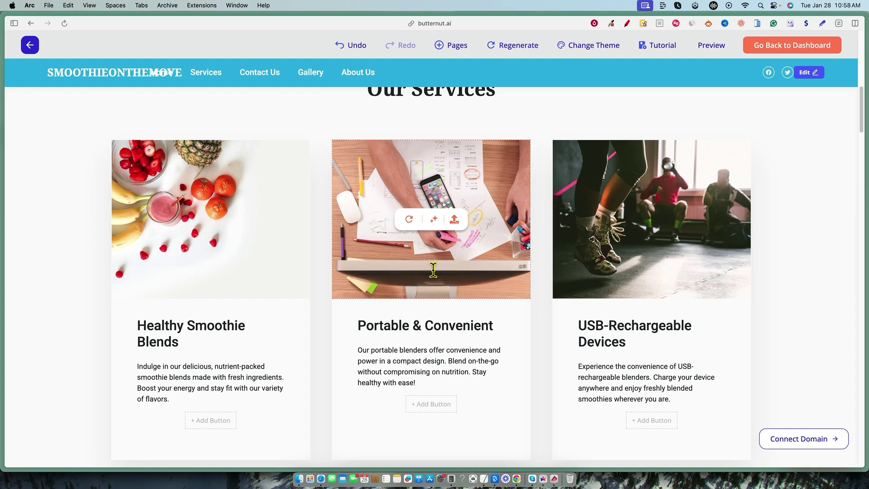
scroll(433, 270, up, 10)
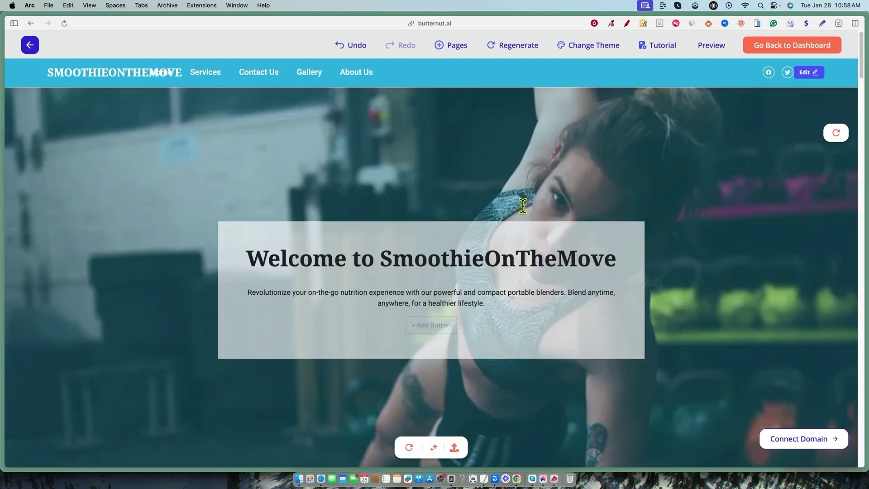
scroll(434, 256, down, 7)
scroll(435, 255, down, 4)
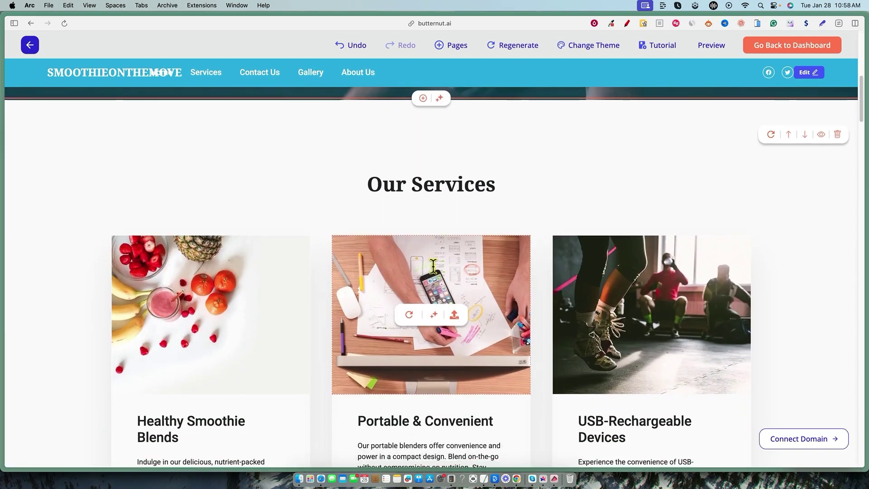
scroll(454, 267, down, 1)
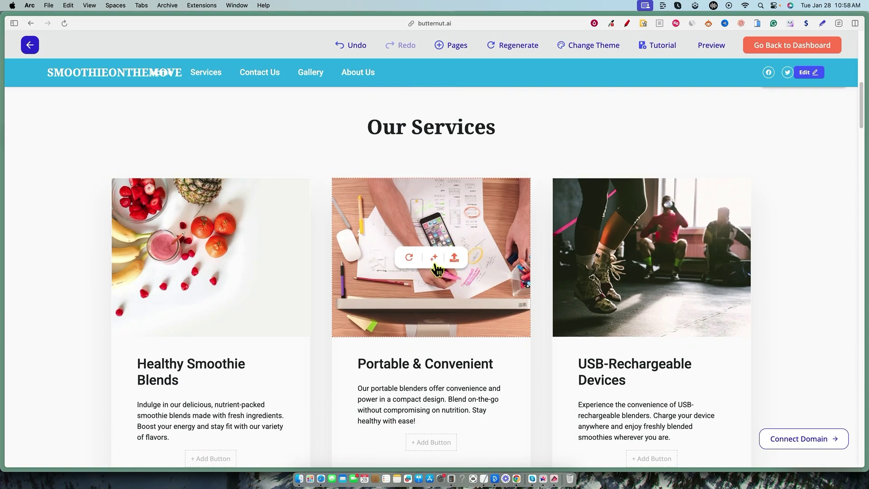
Fetch a new Portable & Convenient image, now showing three smoothie glasses
click(435, 261)
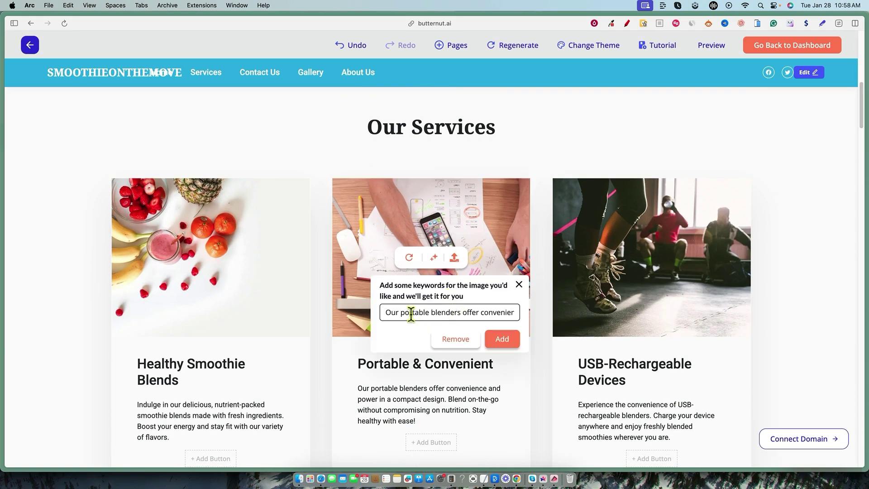
click(502, 339)
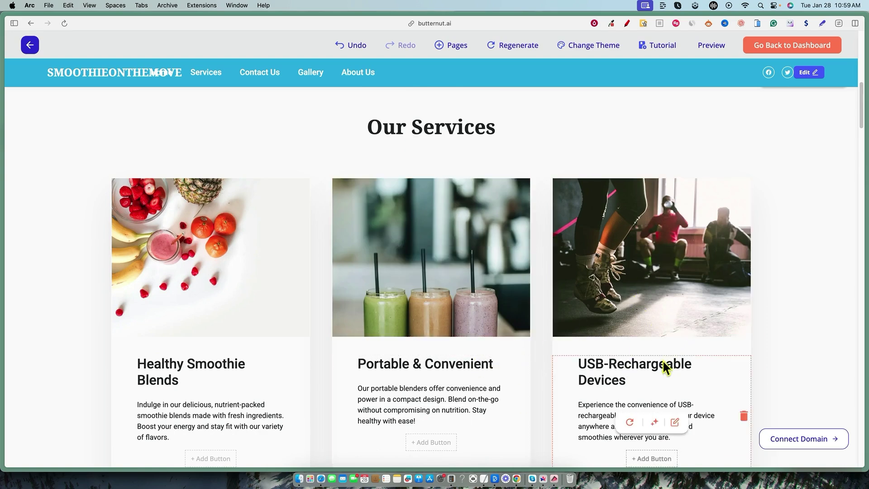
scroll(683, 367, down, 2)
scroll(675, 294, up, 5)
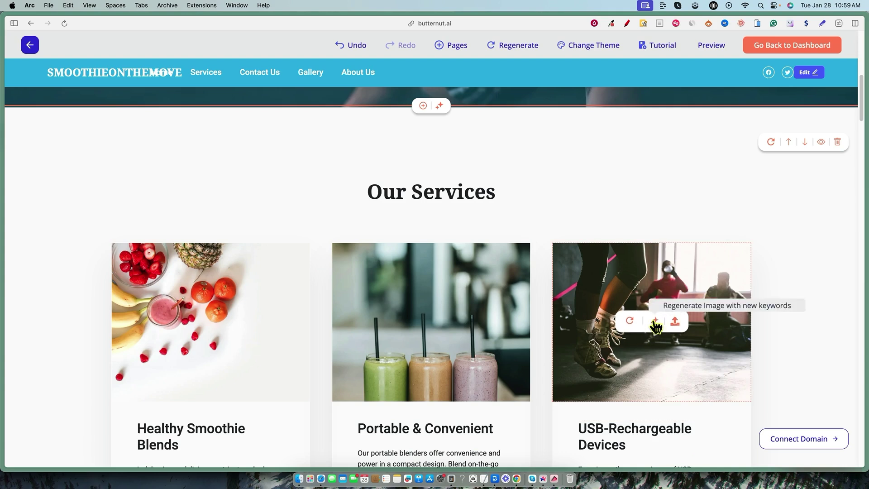
Regenerate the USB-Rechargeable Devices image with 'vitamix', then with 'blender' as keywords
click(654, 321)
text(vitamix)
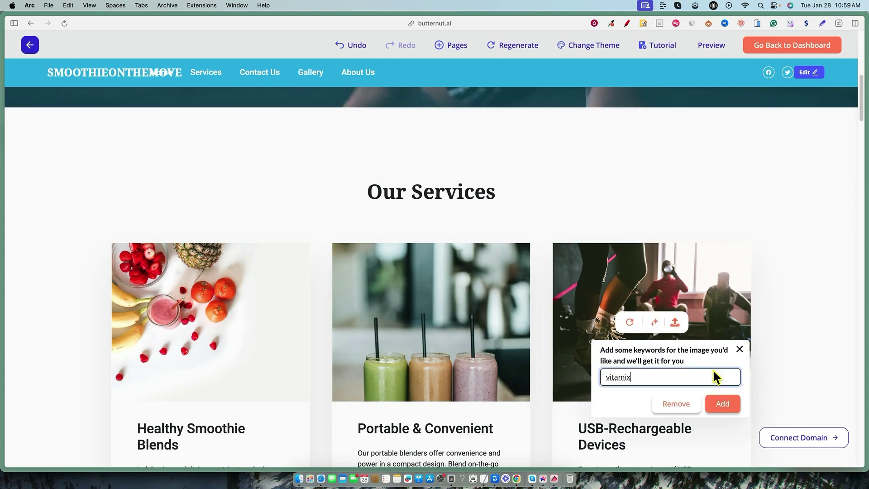
click(723, 403)
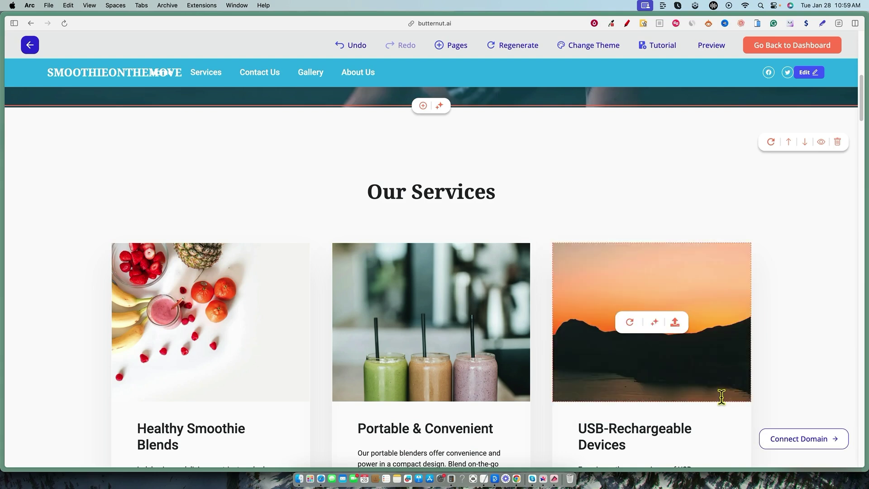
click(653, 322)
drag(647, 376, 605, 377)
text(blender)
key(Return)
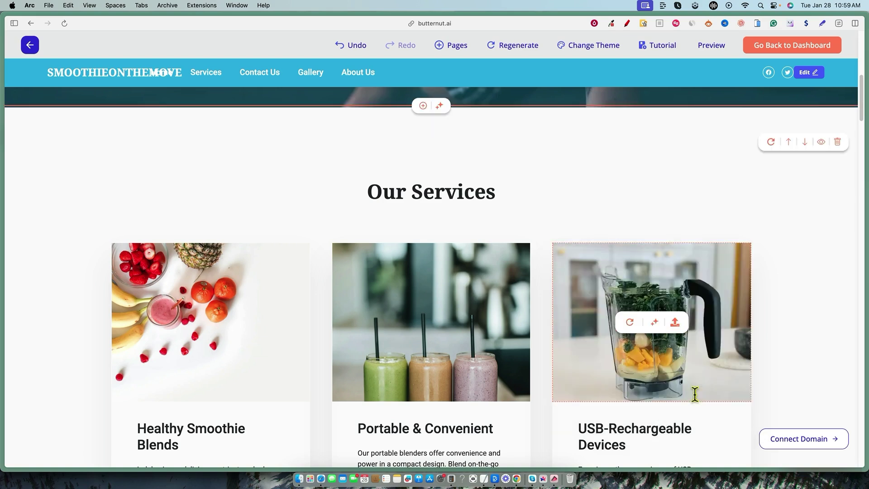
scroll(785, 327, down, 2)
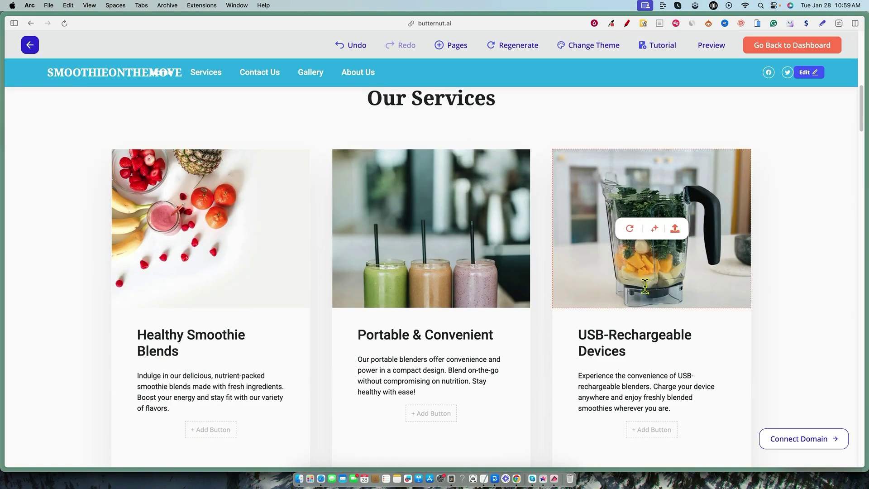
scroll(686, 320, down, 6)
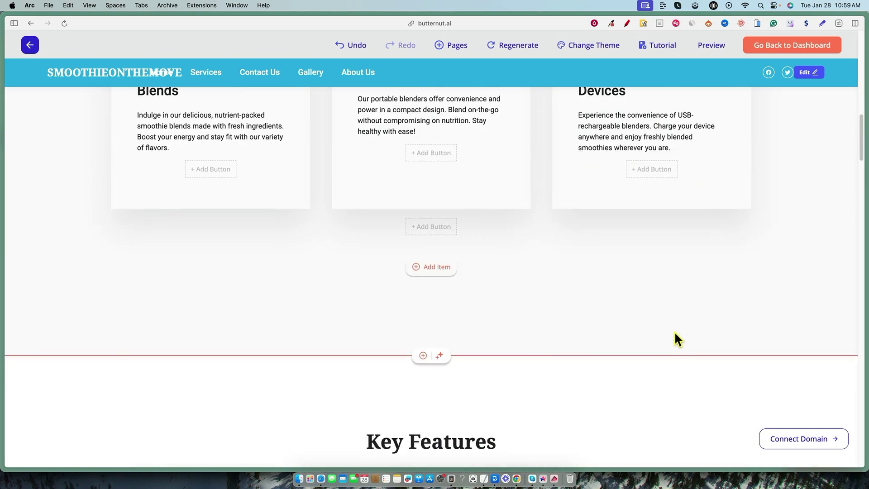
scroll(471, 231, down, 1)
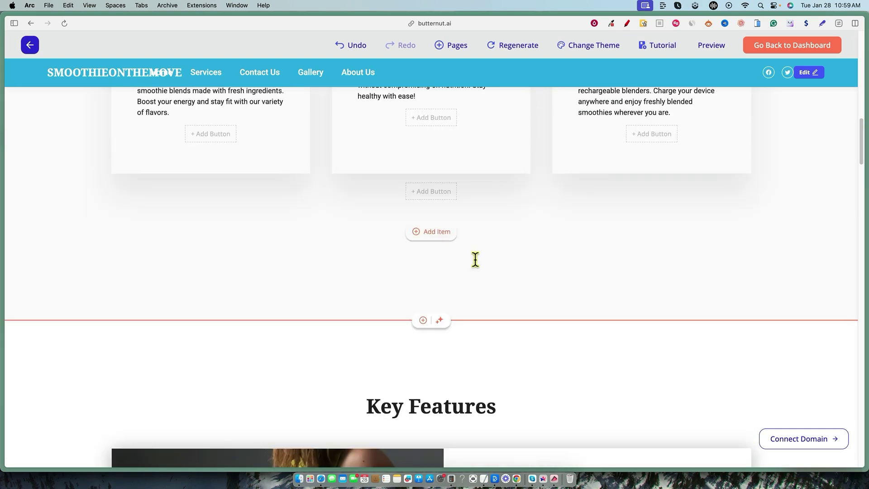
click(417, 240)
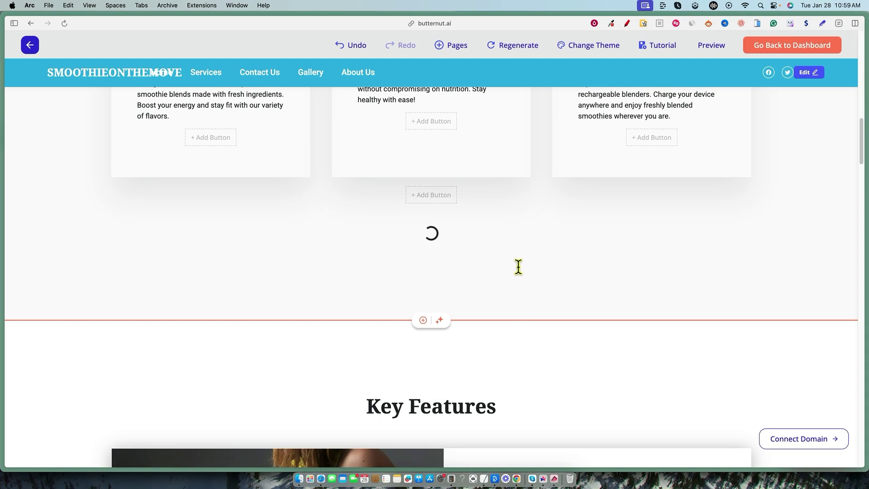
scroll(511, 262, up, 10)
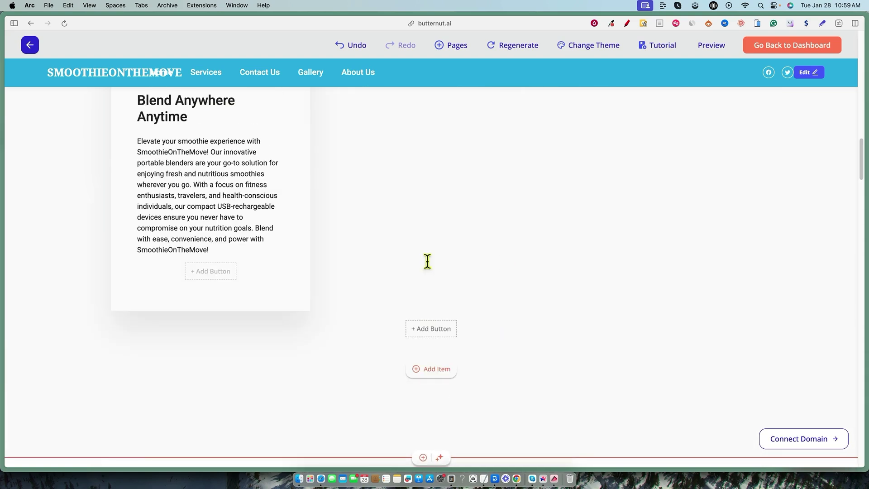
scroll(271, 317, up, 5)
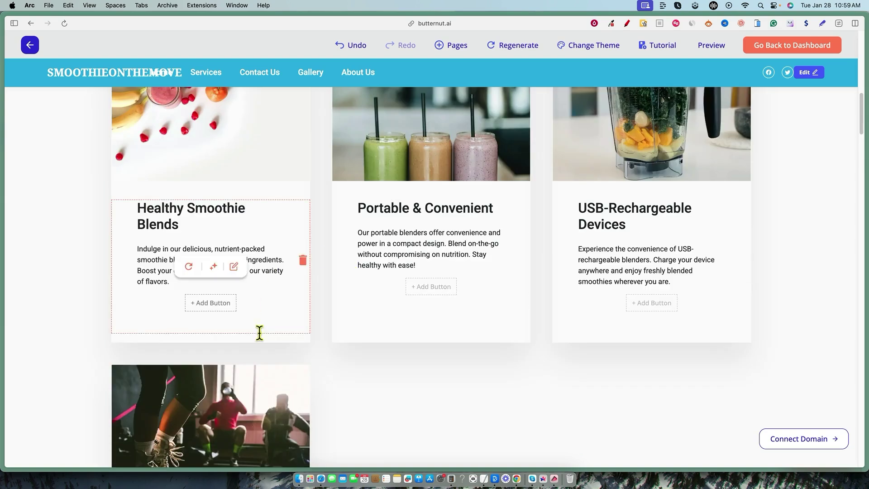
scroll(417, 345, down, 6)
scroll(265, 365, down, 7)
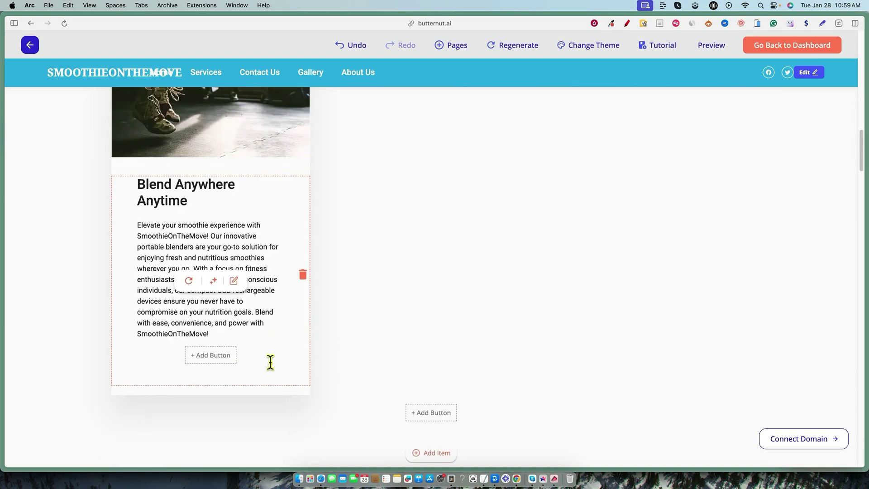
scroll(306, 343, up, 10)
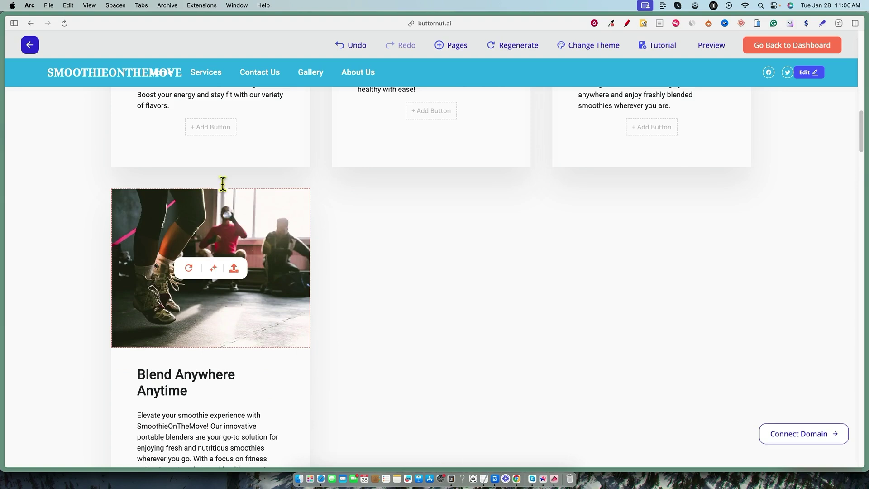
scroll(302, 317, down, 9)
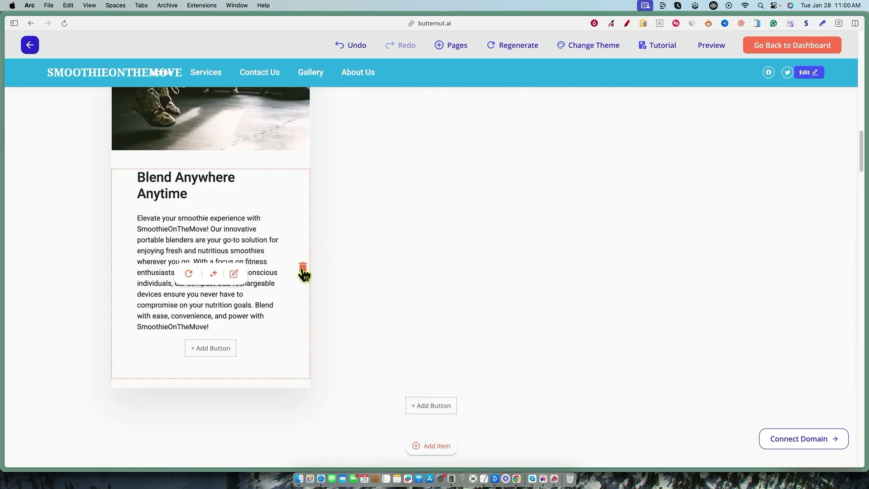
click(303, 272)
scroll(411, 275, up, 17)
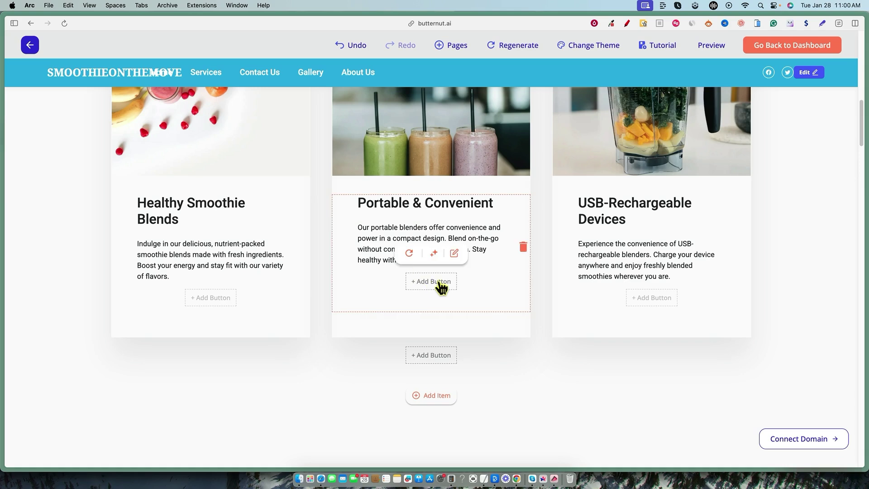
scroll(439, 281, down, 7)
scroll(441, 289, down, 2)
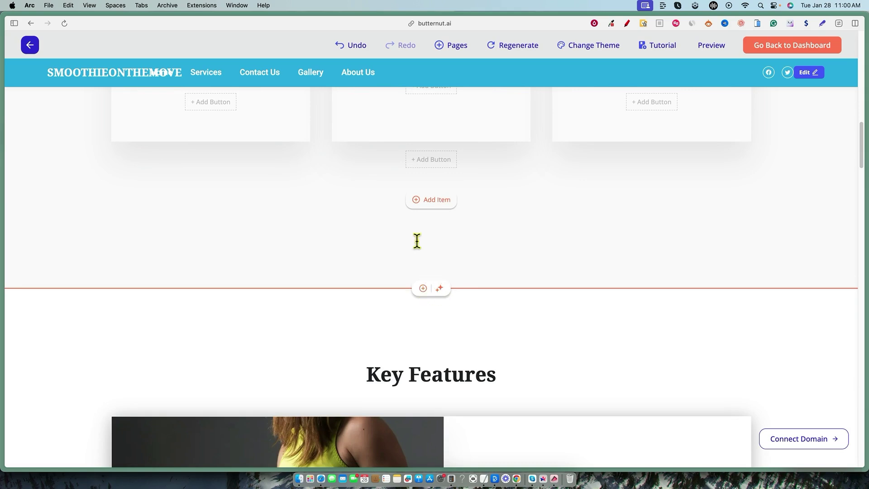
scroll(291, 314, up, 1)
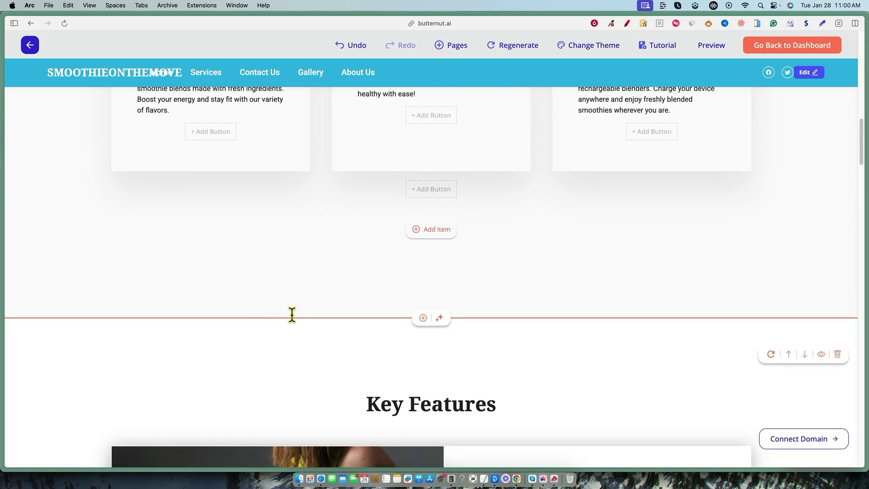
click(423, 317)
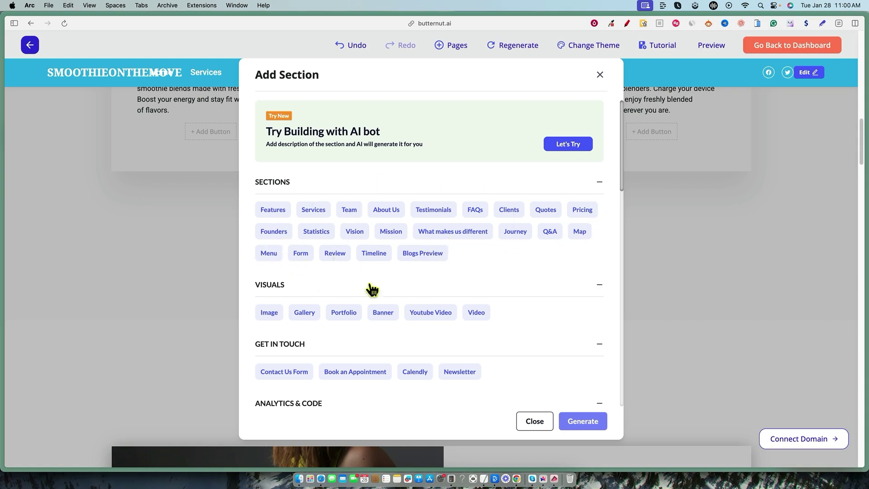
Browse the Add Section layouts (Sections, Visuals, Basic, Cards, Photos, Collection), then close without adding
scroll(491, 297, down, 2)
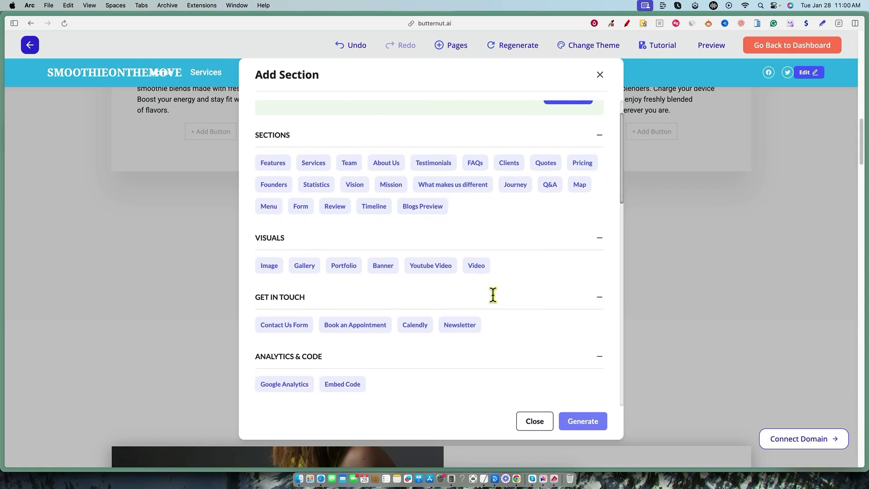
scroll(493, 295, down, 3)
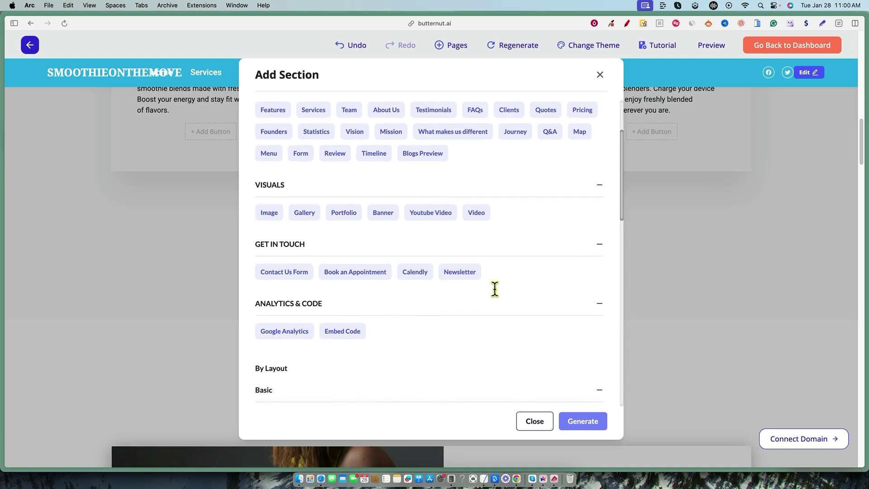
scroll(494, 289, down, 8)
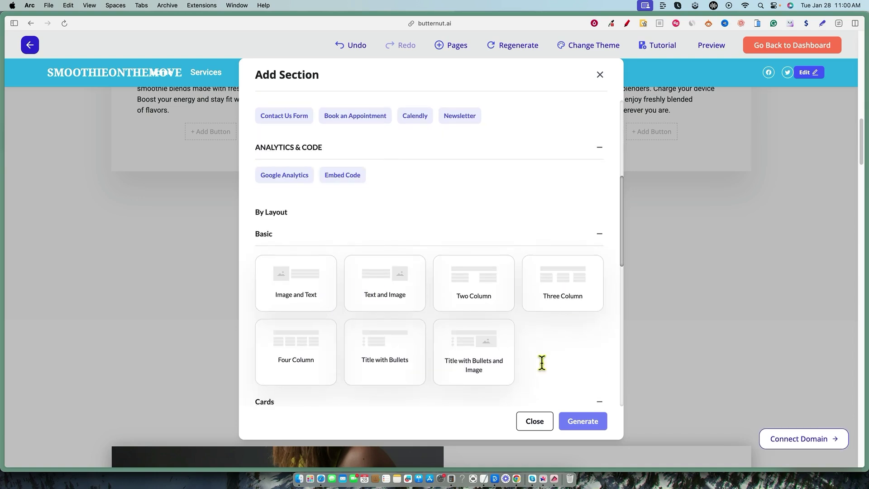
scroll(541, 362, down, 6)
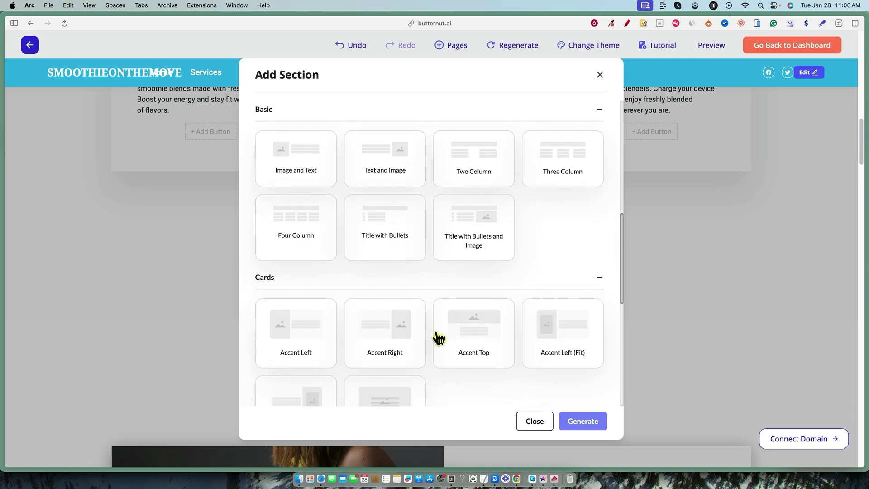
scroll(439, 337, down, 12)
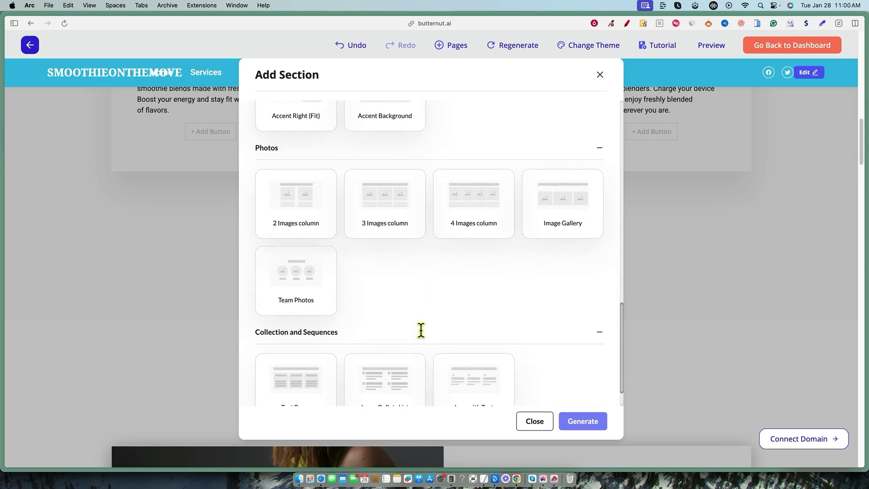
scroll(421, 329, down, 2)
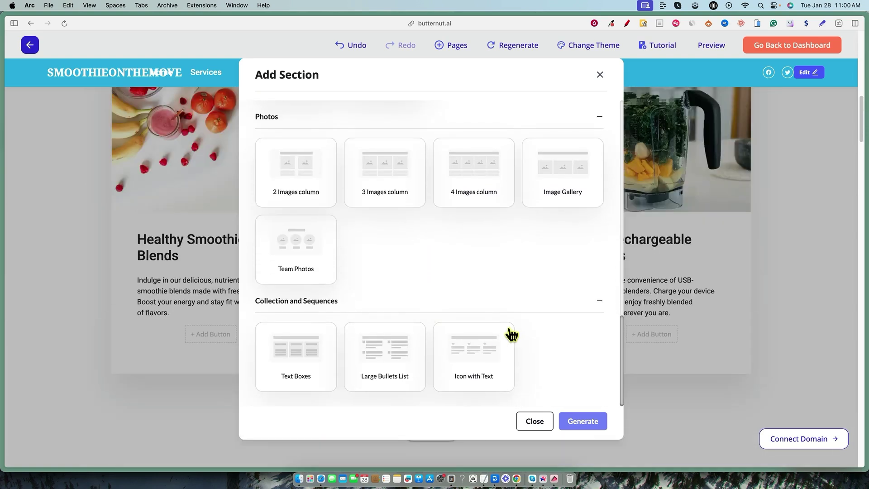
scroll(403, 295, up, 5)
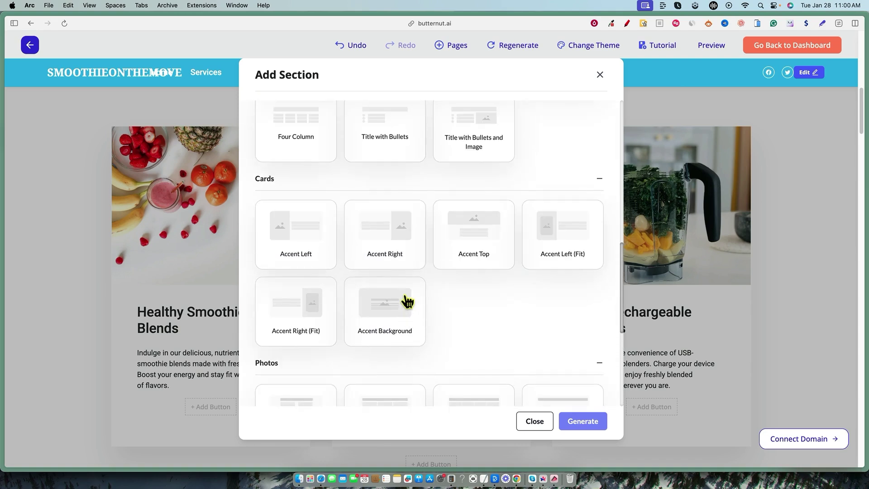
scroll(407, 301, up, 10)
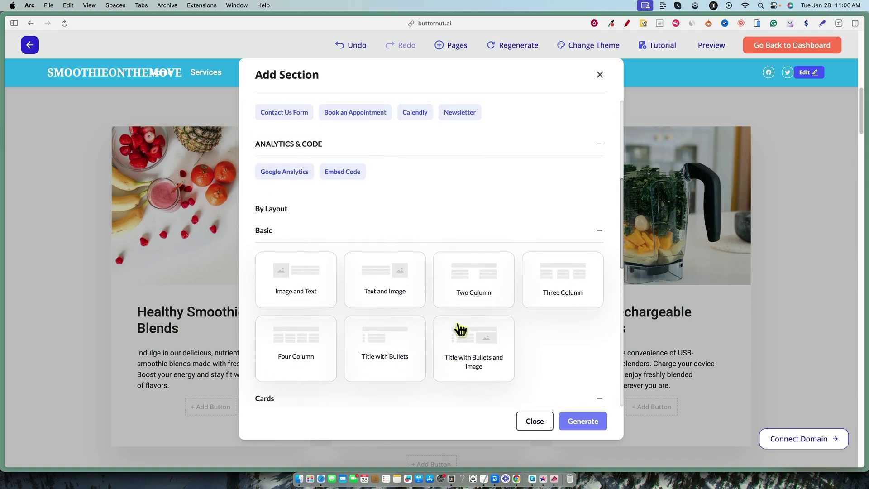
scroll(508, 339, up, 8)
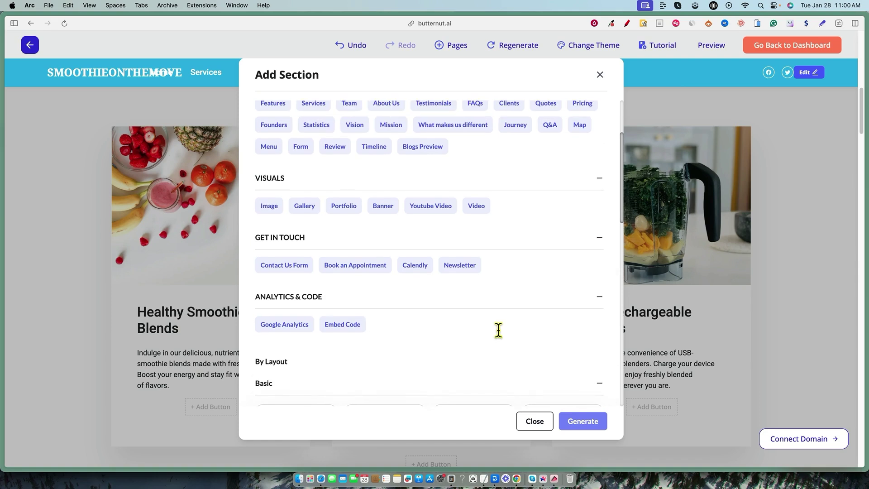
scroll(498, 330, up, 3)
scroll(481, 330, up, 1)
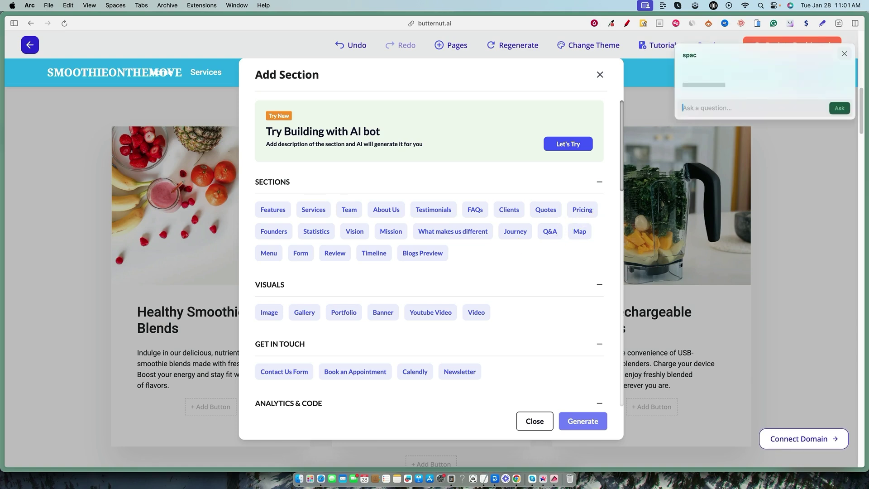
click(599, 75)
click(844, 54)
scroll(510, 370, down, 5)
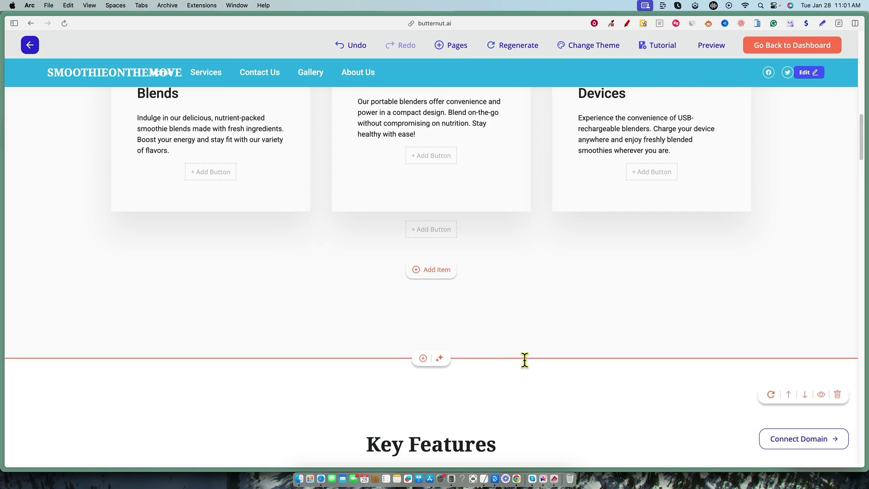
Scroll down to the 'Blend Anywhere with SmoothieOnTheMove' FAQ listing three numbered blender questions
key(cmd+a)
click(527, 330)
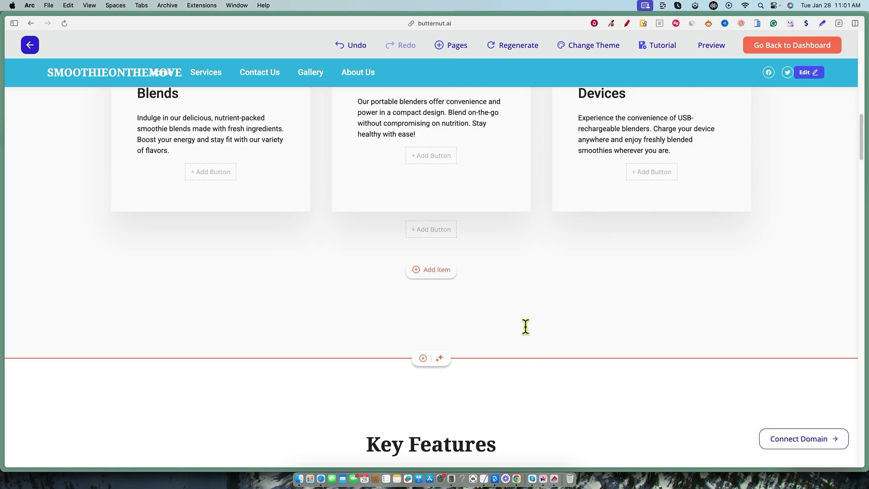
scroll(566, 330, down, 1)
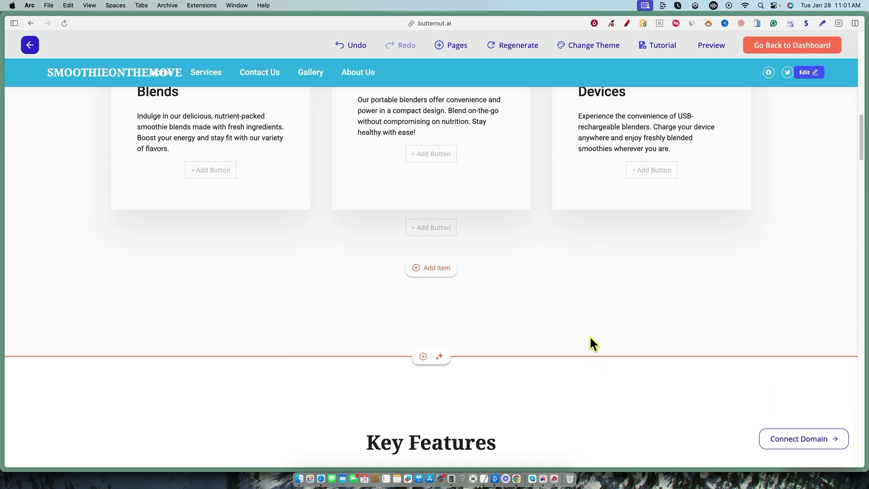
scroll(590, 335, down, 1)
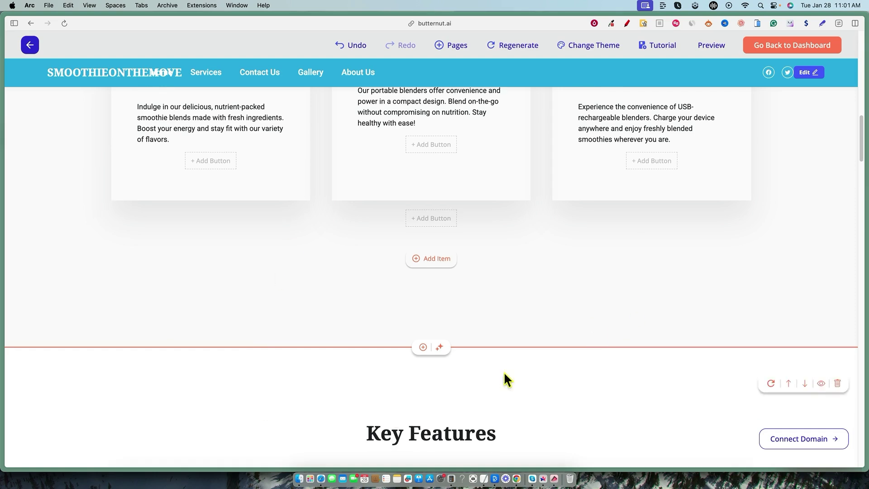
scroll(503, 353, down, 1)
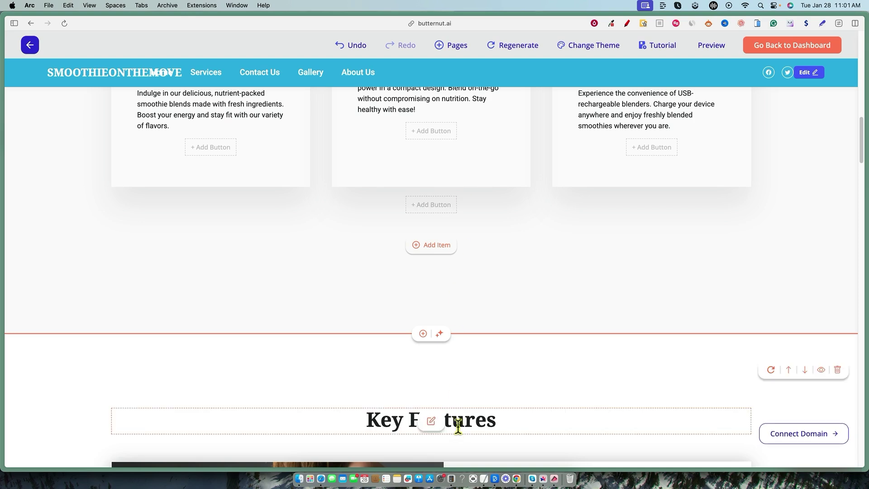
scroll(503, 352, down, 6)
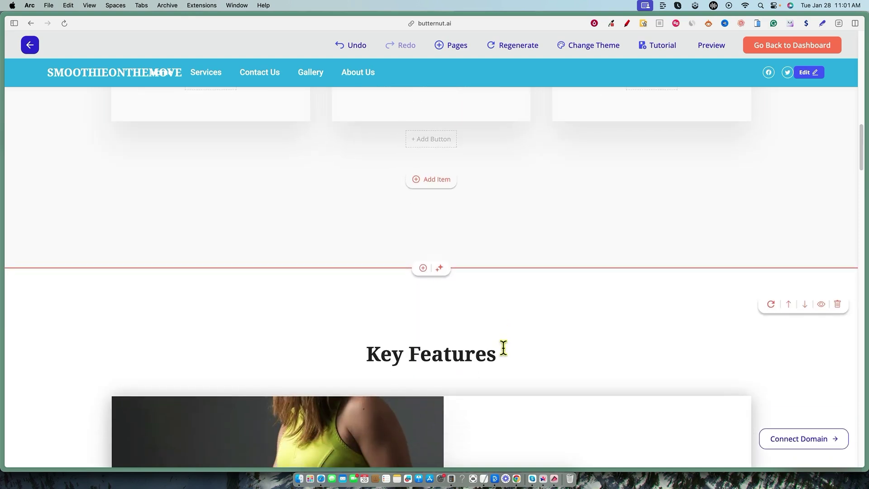
scroll(549, 333, down, 10)
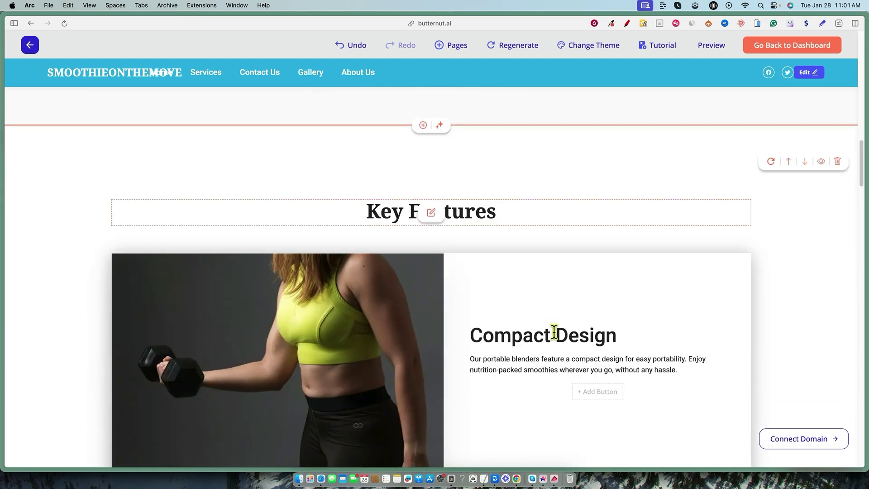
scroll(573, 332, down, 14)
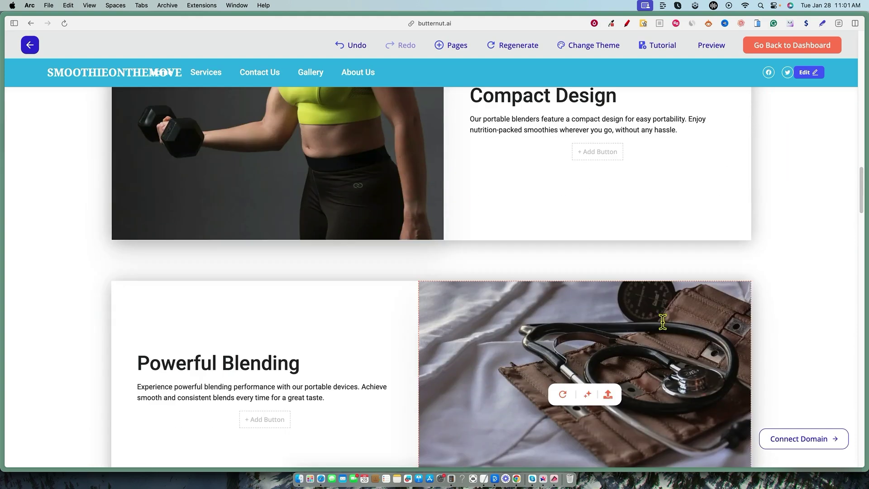
scroll(405, 270, up, 10)
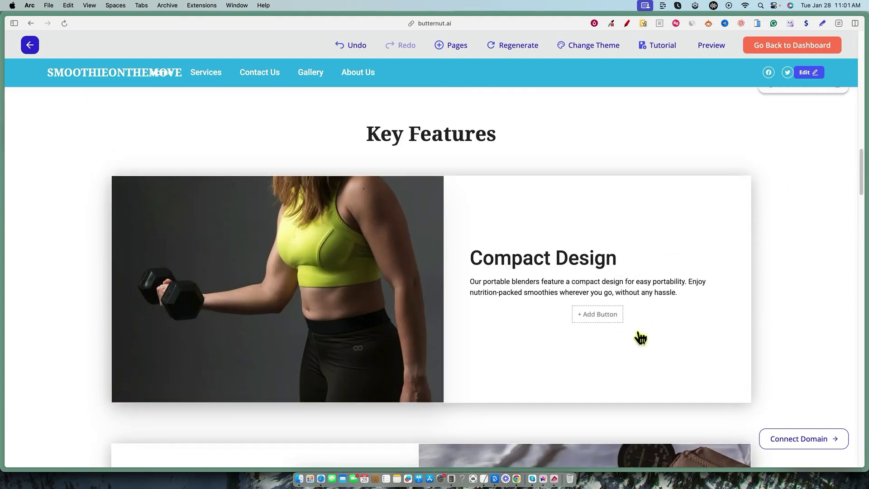
scroll(652, 370, down, 20)
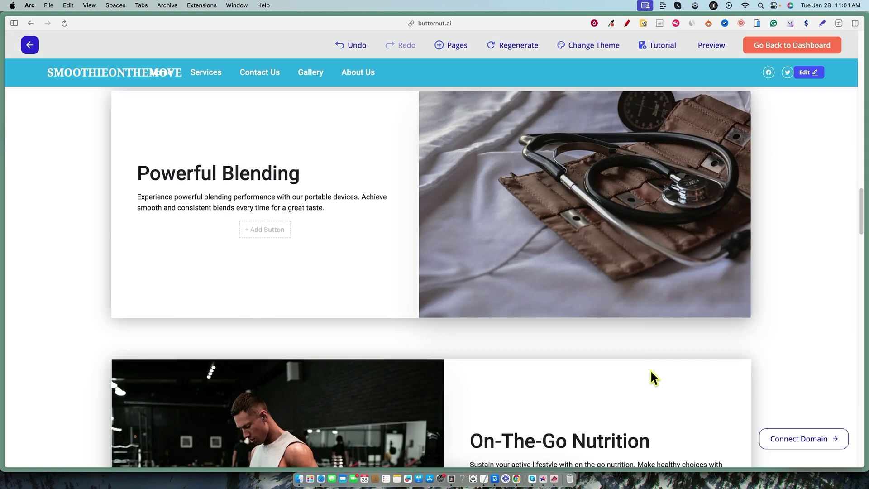
scroll(649, 369, up, 6)
scroll(648, 369, down, 2)
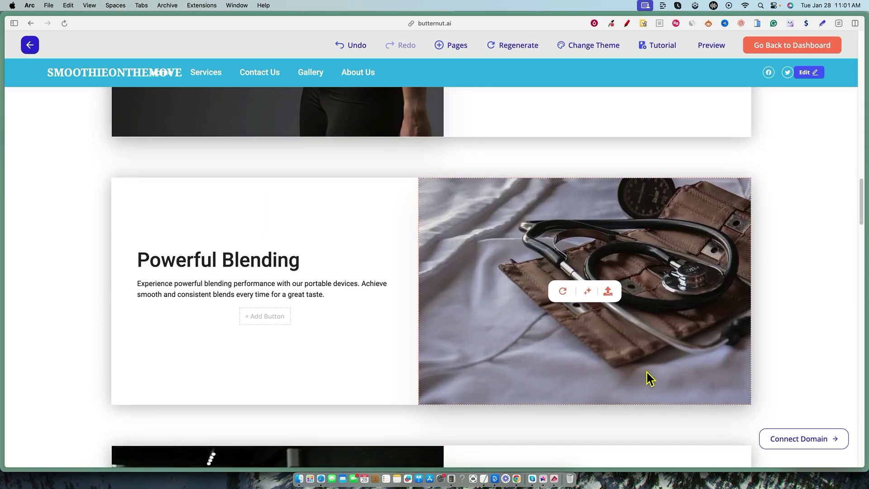
scroll(649, 375, down, 15)
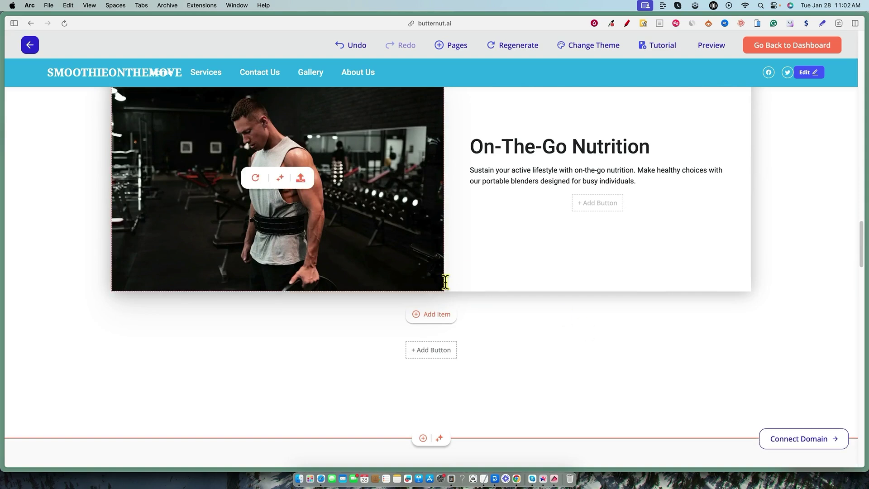
scroll(520, 340, down, 1)
scroll(520, 340, down, 1)
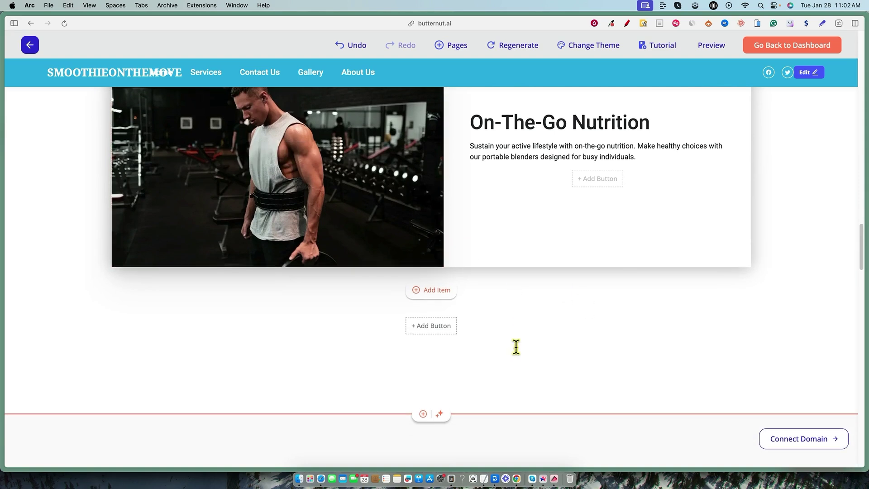
scroll(516, 347, down, 10)
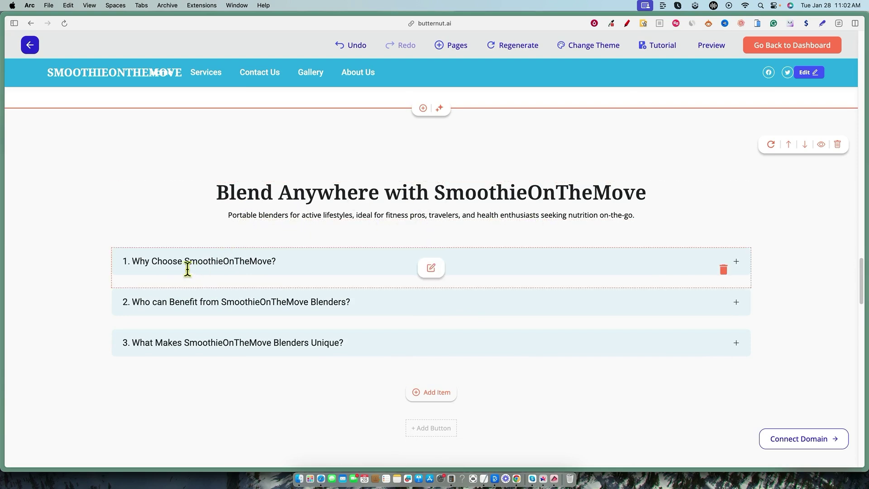
Open the first FAQ item's editor, select its answer, and close it without saving
click(431, 268)
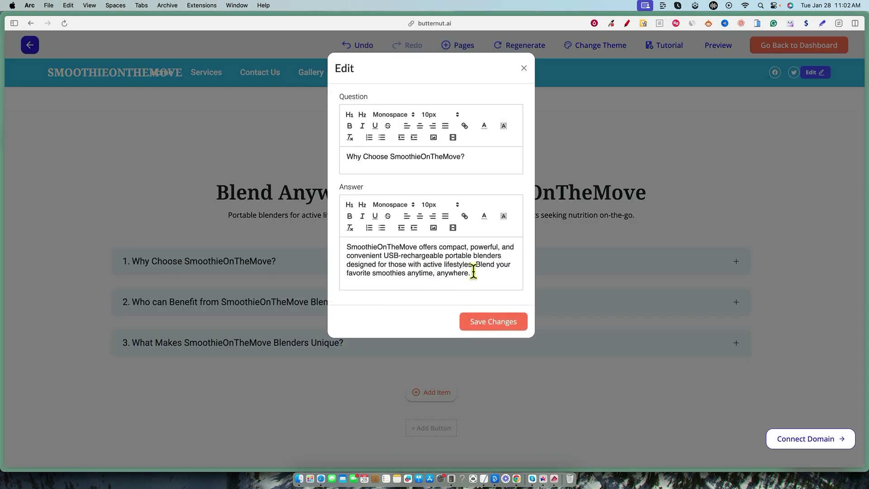
drag(473, 272, 335, 243)
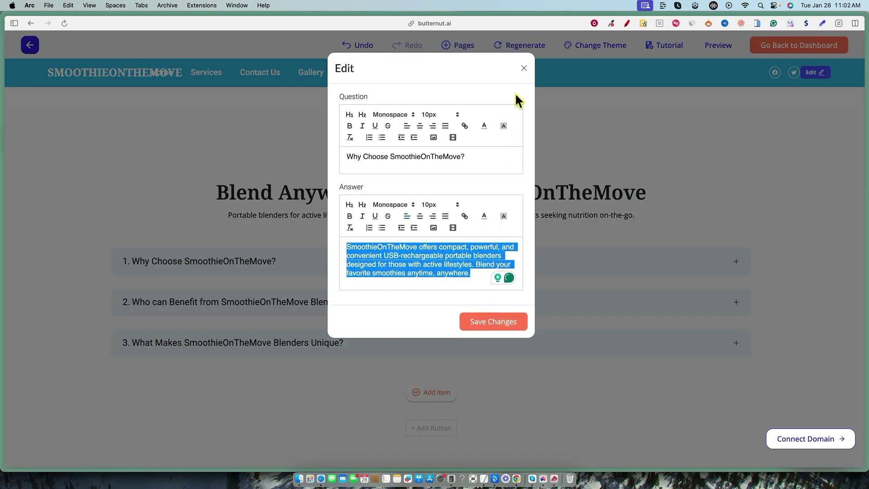
click(524, 68)
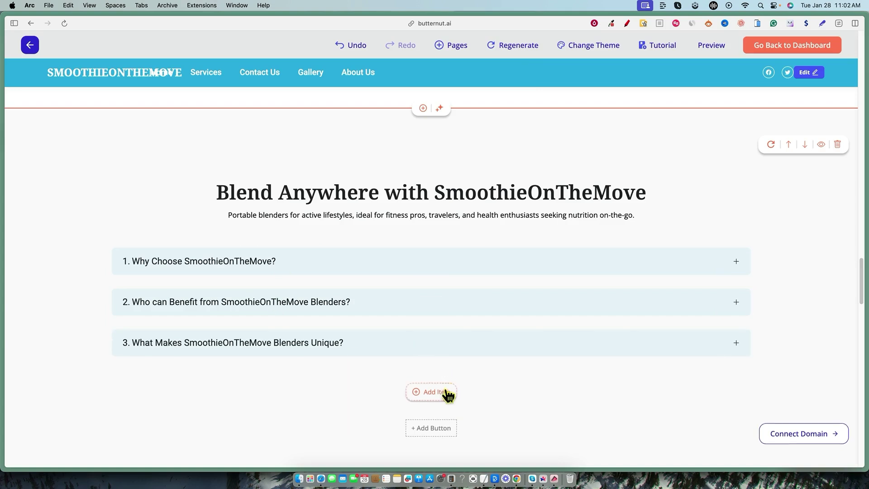
Scroll down to the map section with the Get in touch opening hours
scroll(432, 412, down, 10)
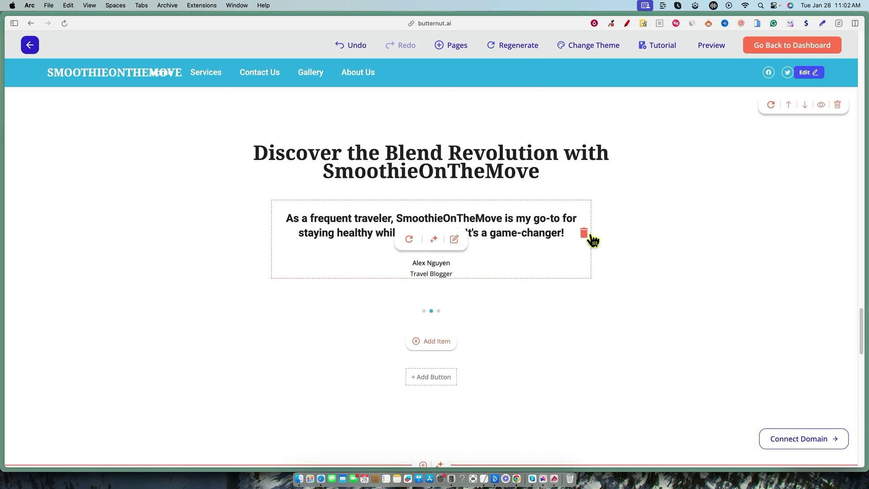
scroll(588, 253, down, 10)
scroll(588, 256, up, 3)
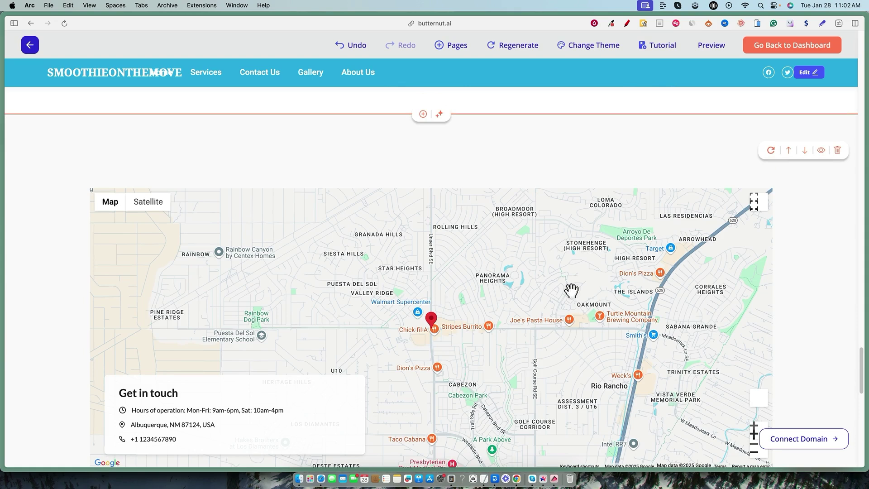
Scroll through the map, newsletter and footer, then back up to the 'Welcome to SmoothieOnTheMove' hero
scroll(572, 290, down, 2)
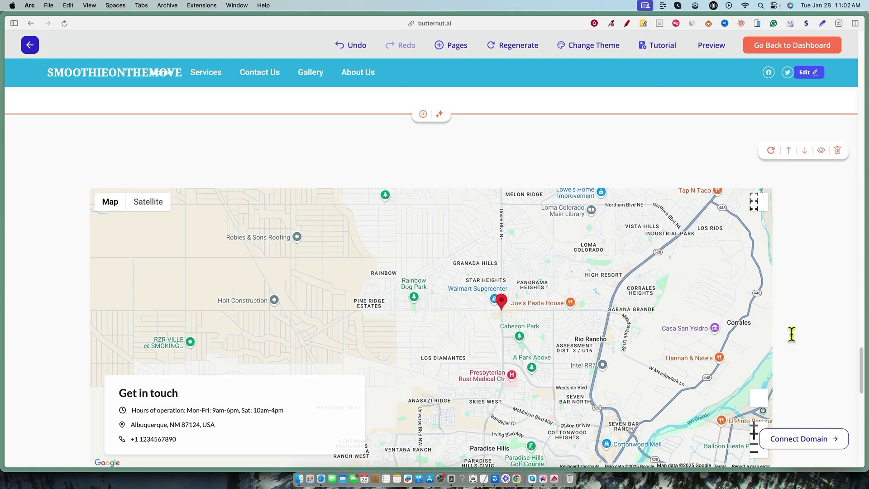
scroll(800, 342, down, 10)
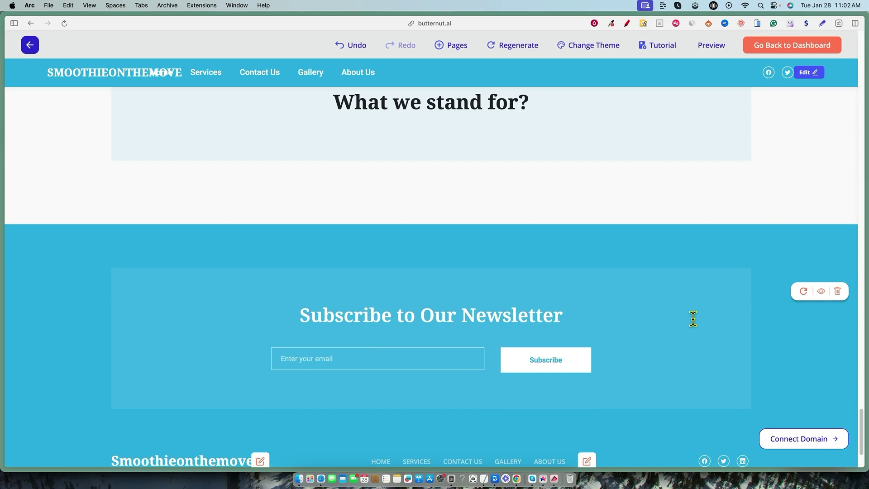
scroll(681, 302, down, 5)
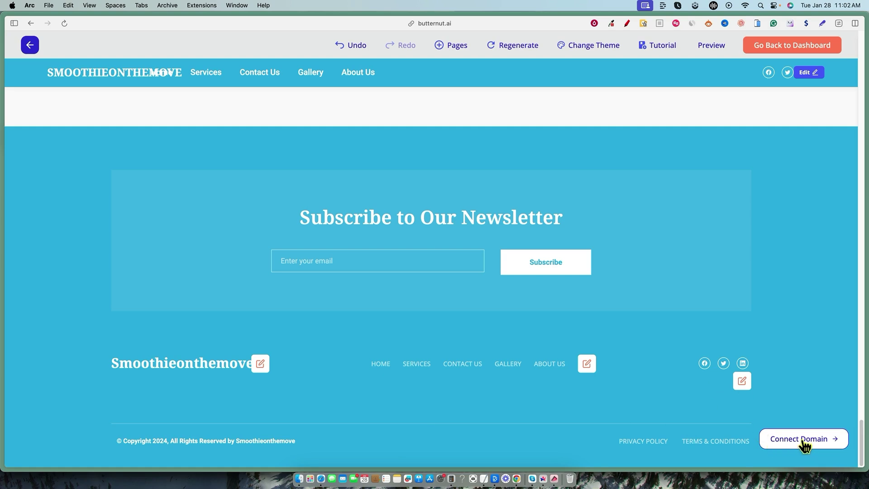
scroll(765, 353, up, 20)
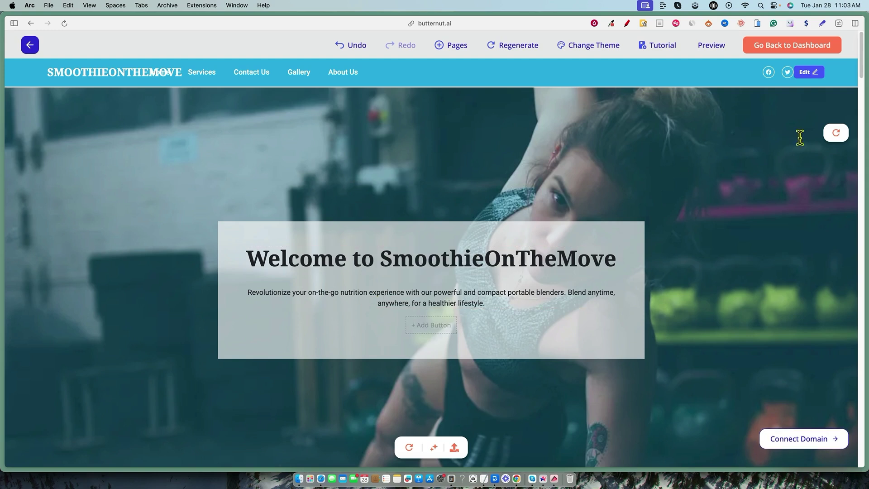
Regenerate the hero image using the keyword 'Healthy Smoothie', replacing the gym photo with a green smoothie
click(836, 132)
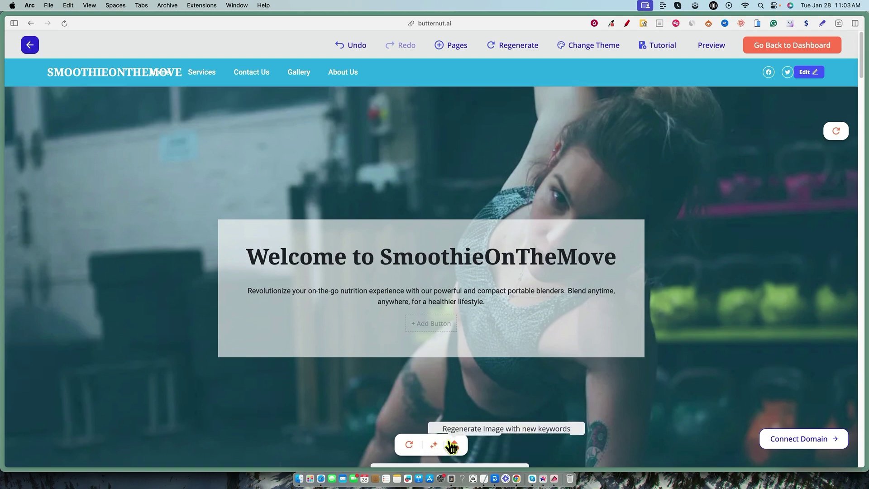
text(healthy)
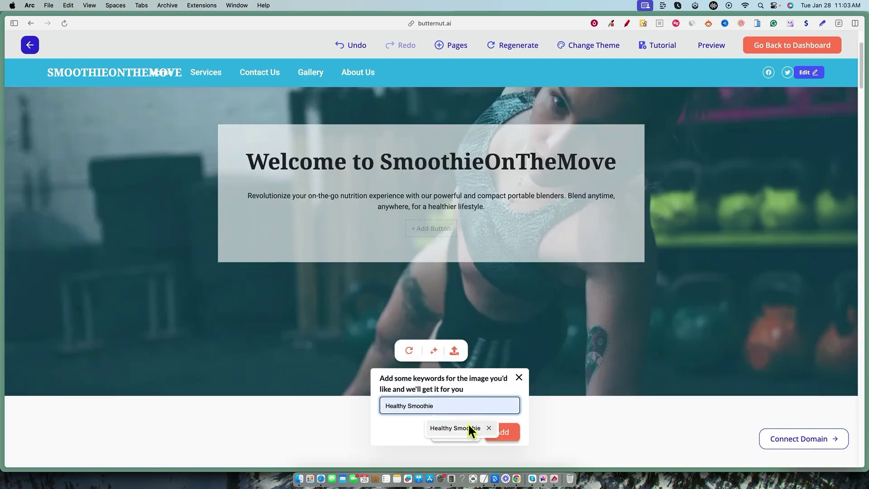
click(468, 423)
click(495, 431)
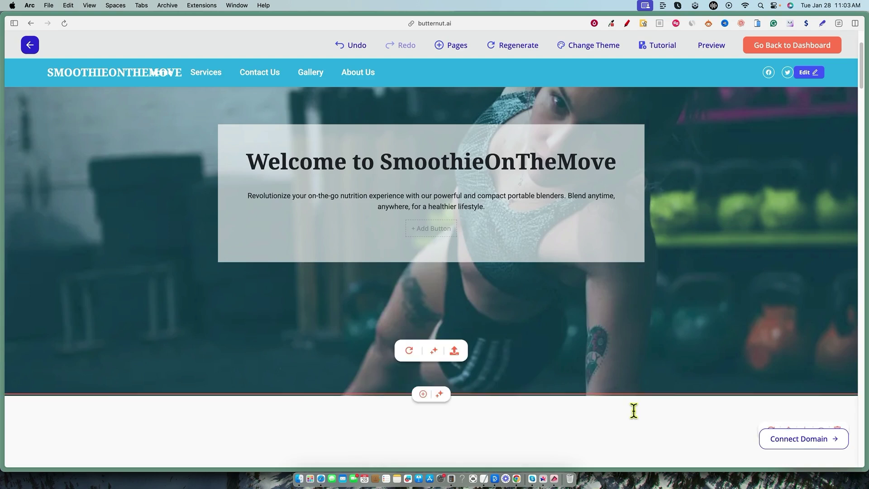
scroll(687, 245, up, 2)
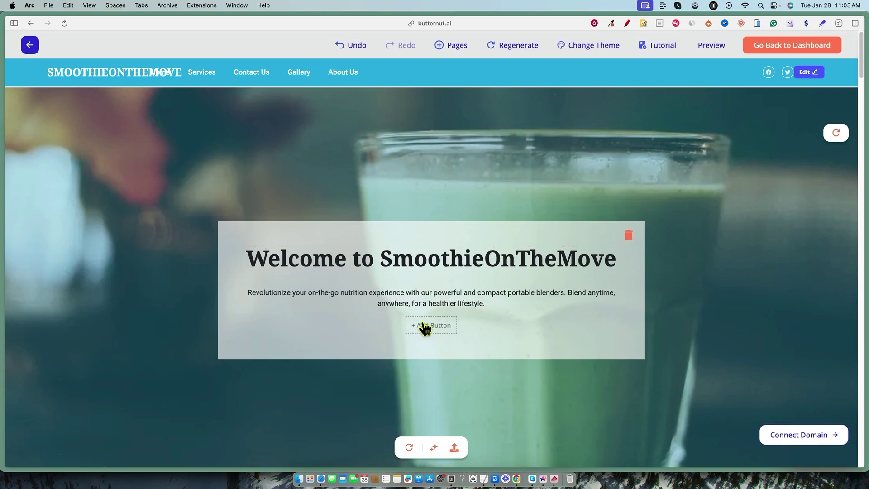
click(445, 333)
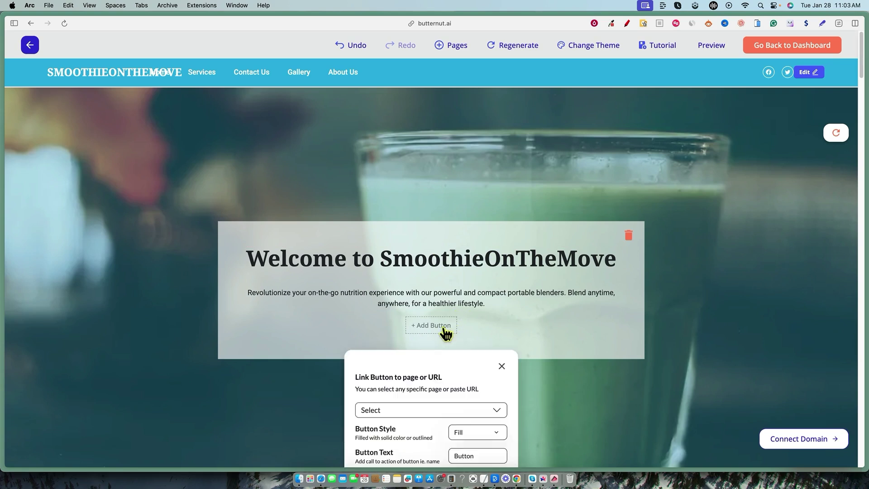
scroll(434, 385, down, 3)
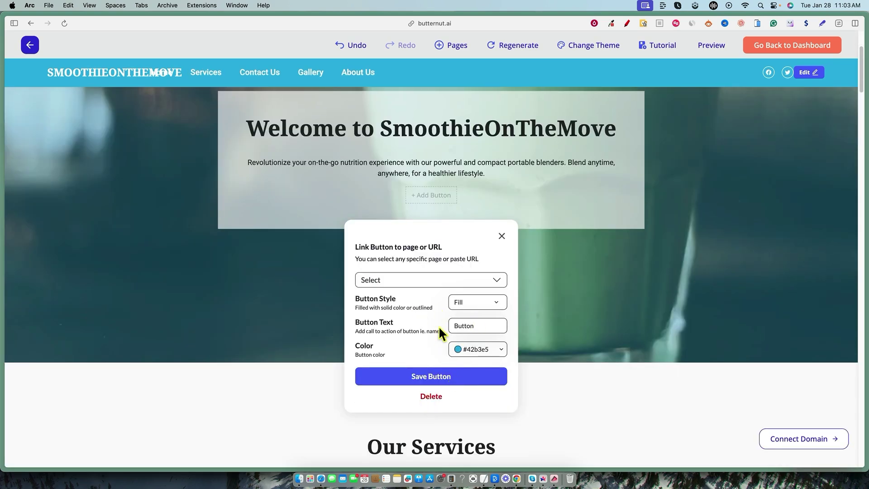
click(432, 280)
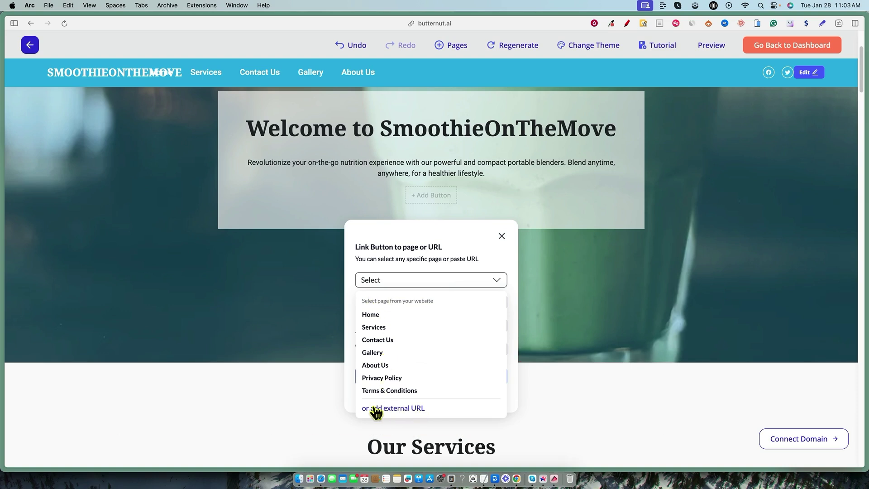
click(501, 237)
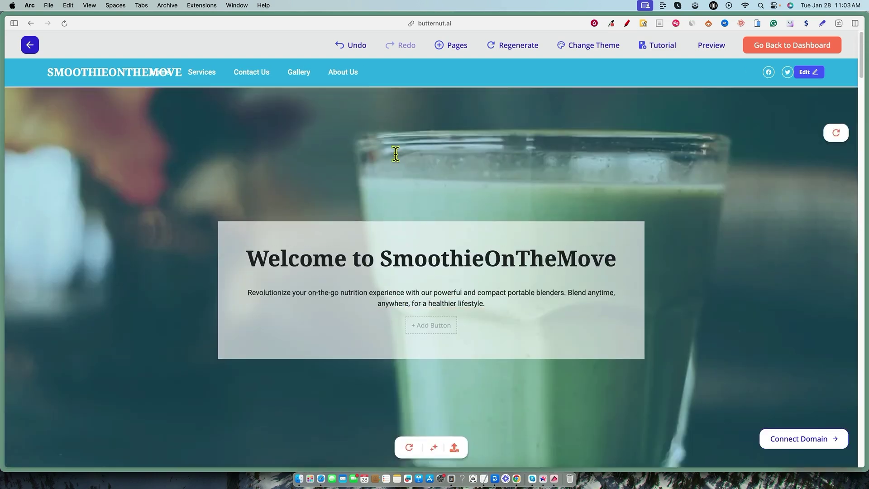
Enable a Call button in the navbar's header buttons with the phone number, and save
click(808, 73)
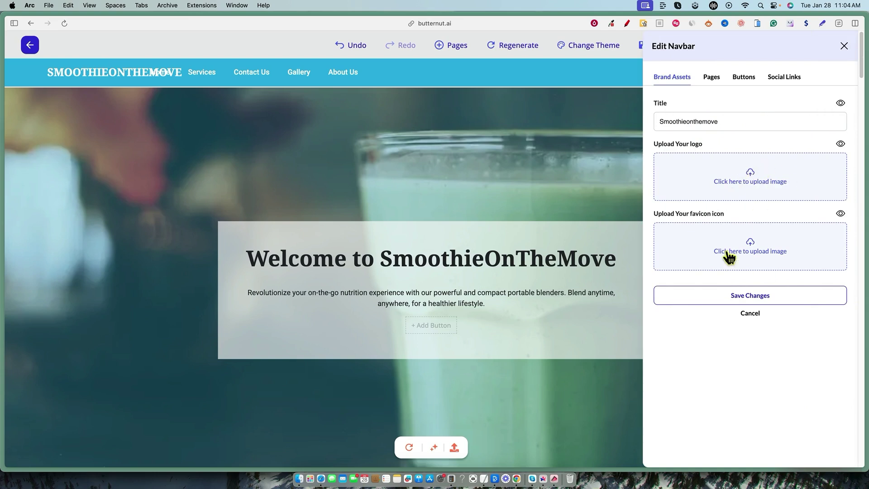
click(717, 80)
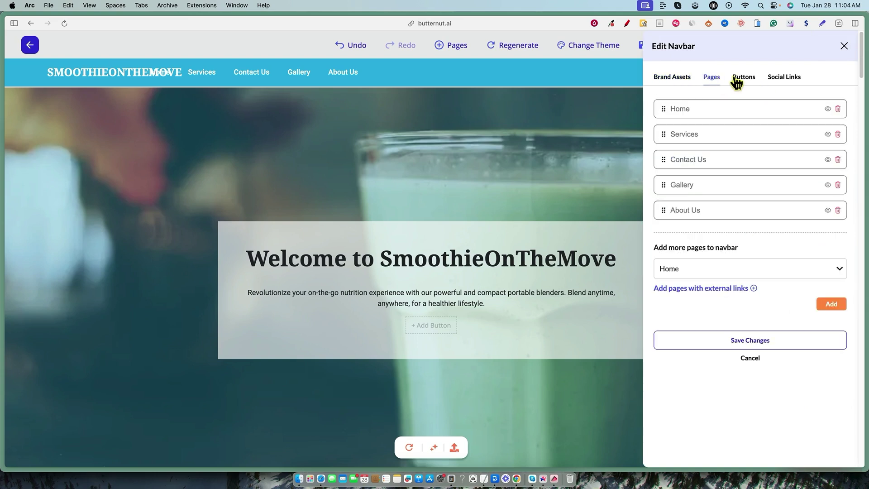
click(747, 86)
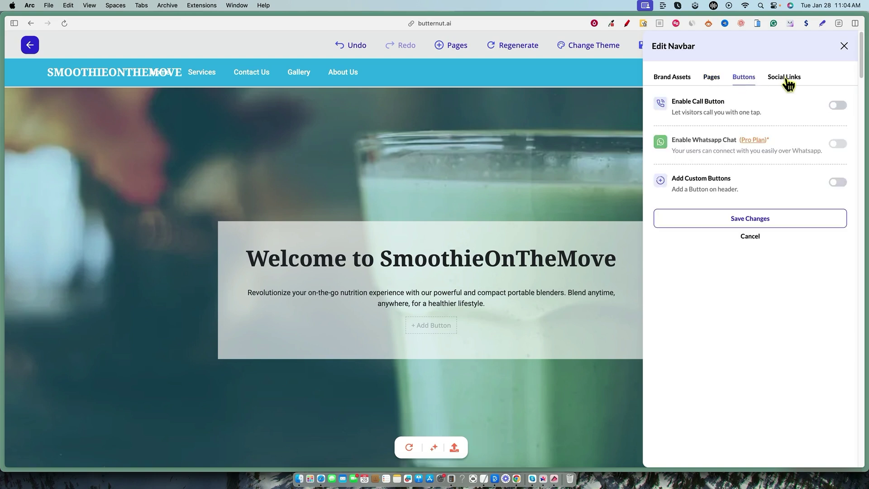
click(838, 106)
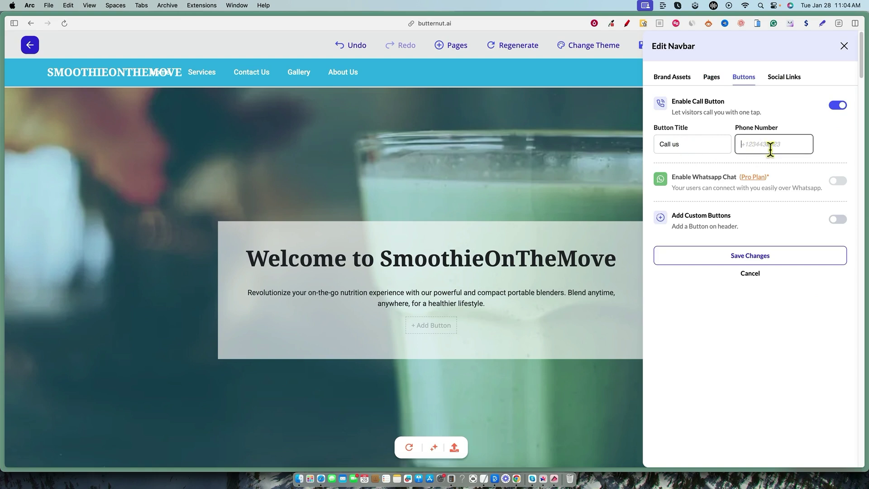
text(5555555555)
click(770, 261)
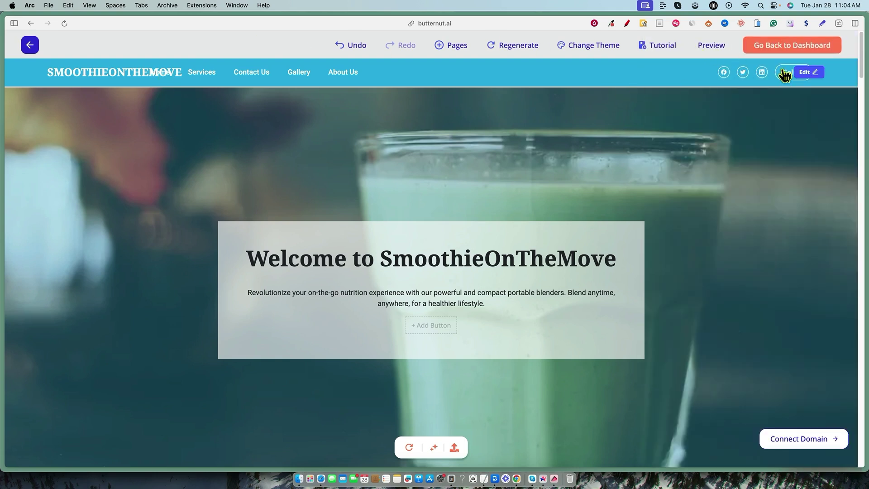
Look over the navbar's social link settings, close the editor, and go to the Services page
click(806, 73)
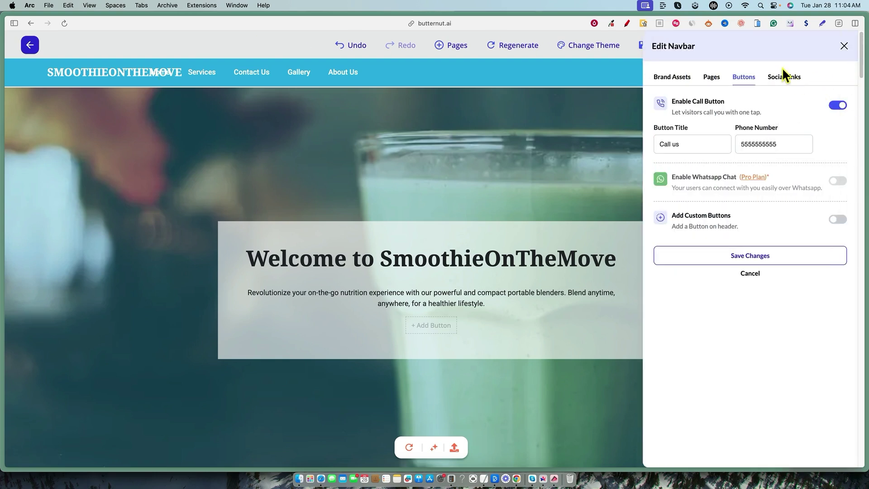
click(785, 77)
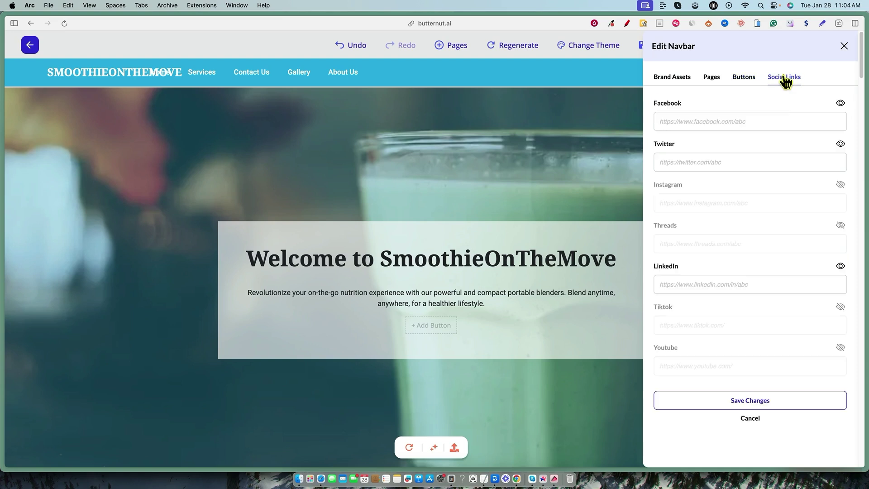
click(617, 100)
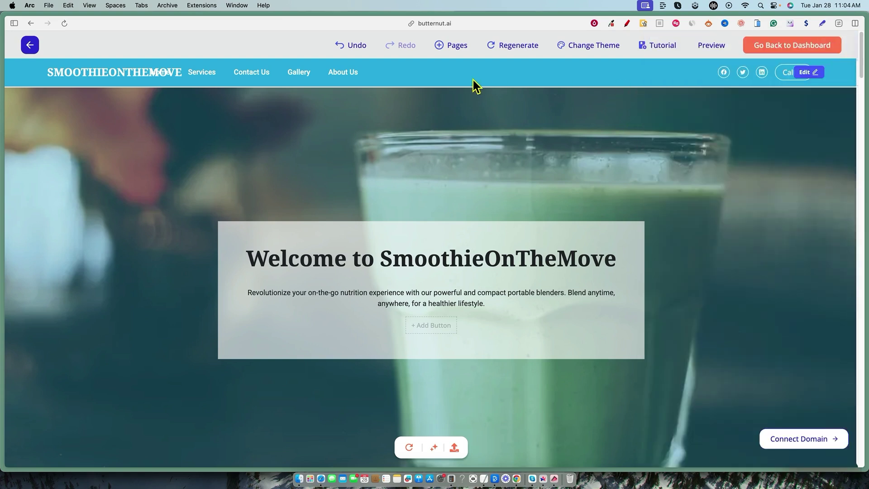
click(205, 75)
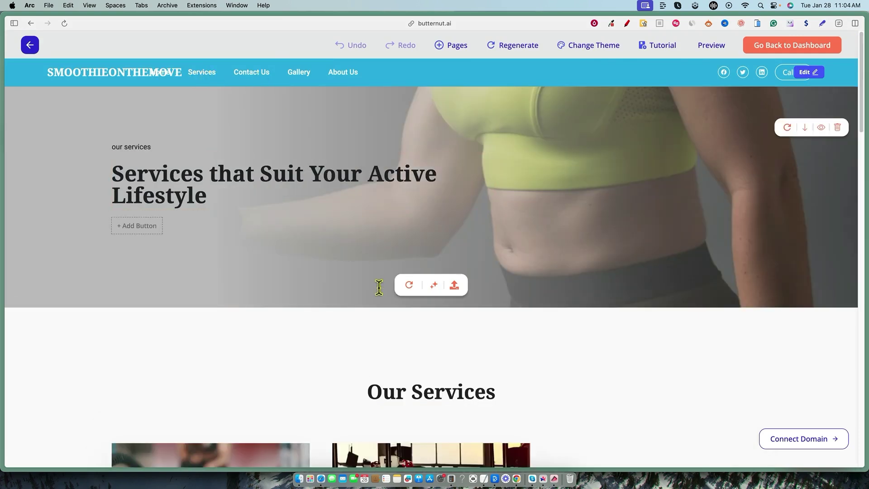
Test the header's Call us button, then save the navbar's Smoothieonthemove brand settings
scroll(392, 361, down, 15)
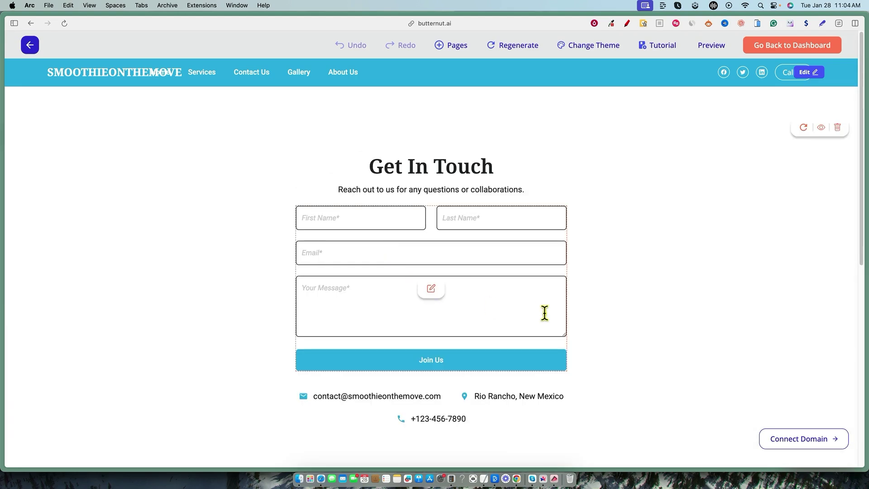
scroll(652, 304, up, 3)
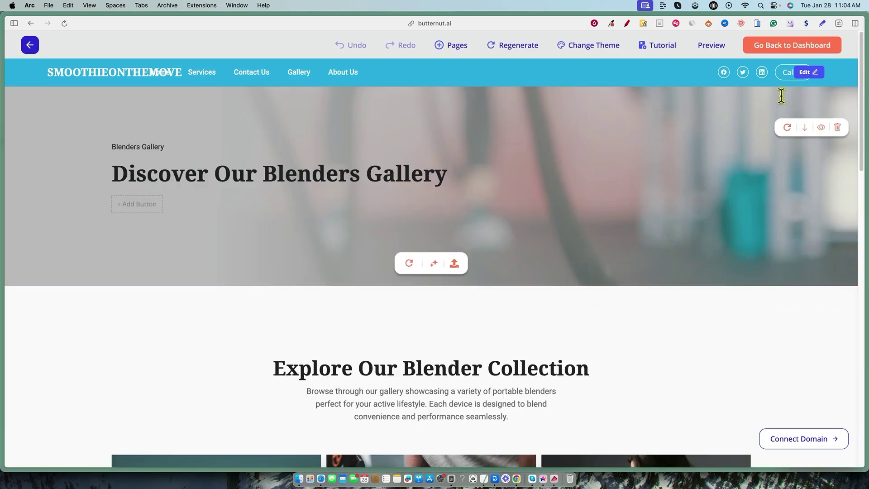
click(787, 74)
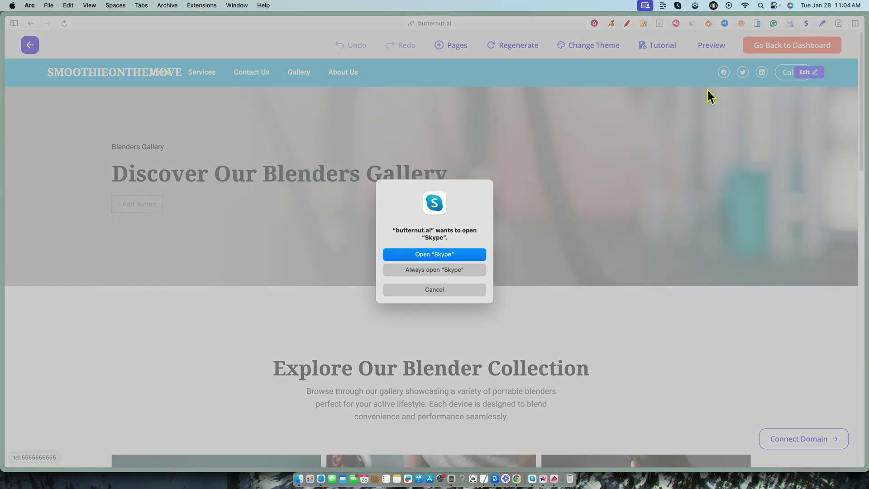
click(436, 288)
click(754, 83)
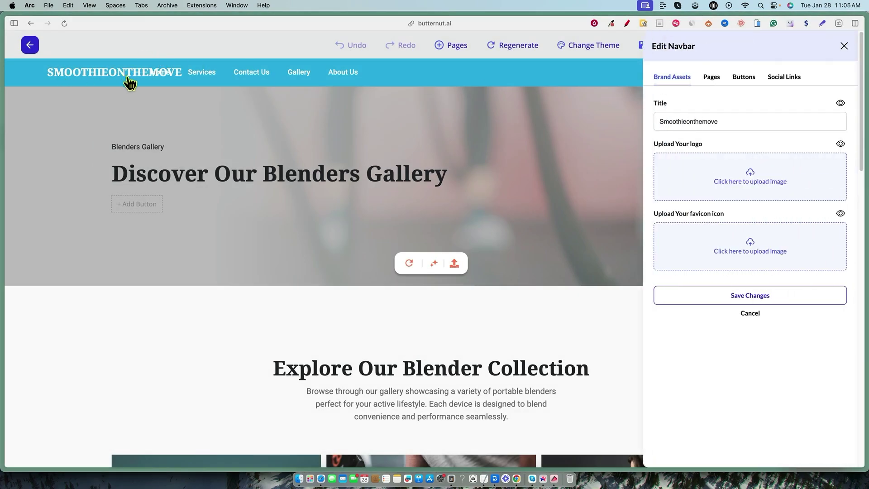
click(767, 286)
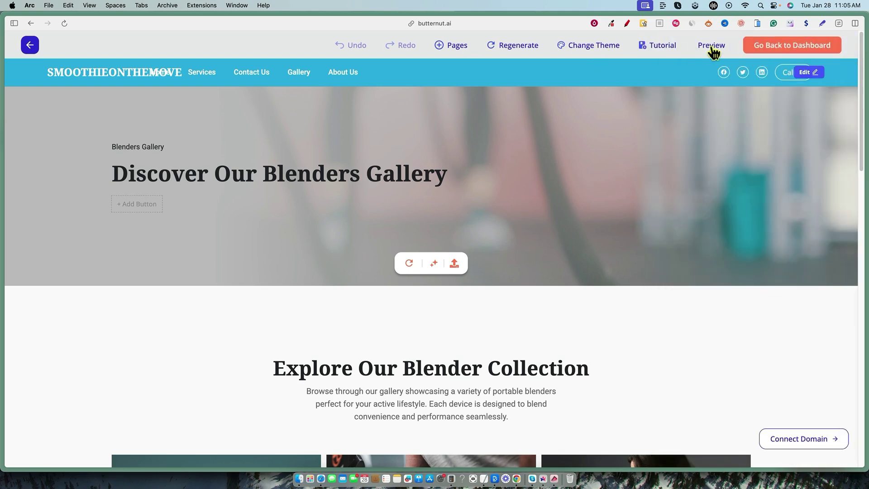
In Change Theme, try the orange, dark brown and light peach colour modes
click(611, 49)
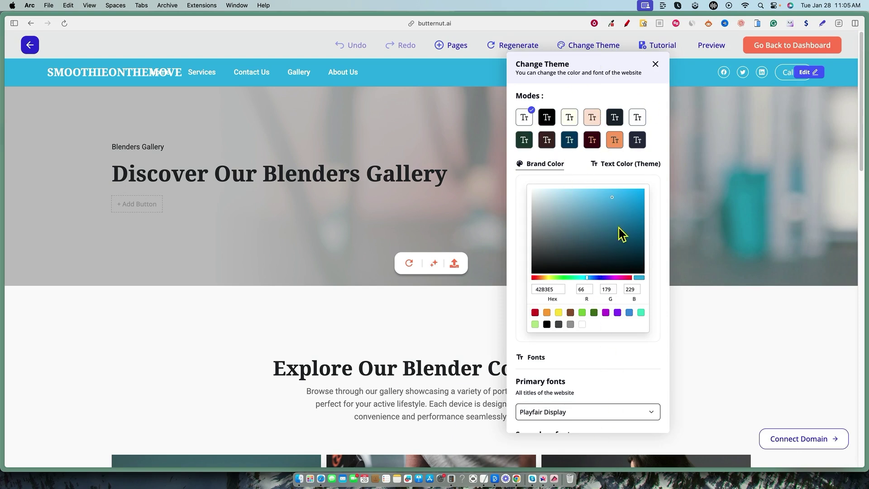
click(614, 141)
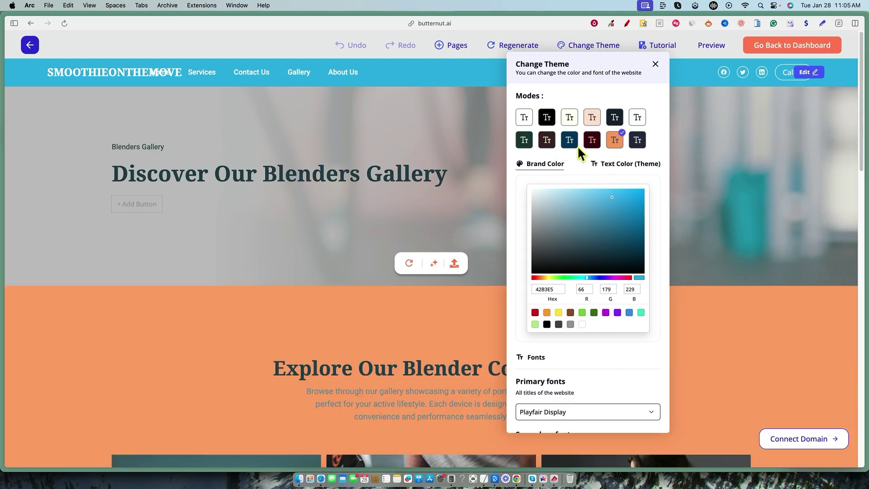
click(547, 139)
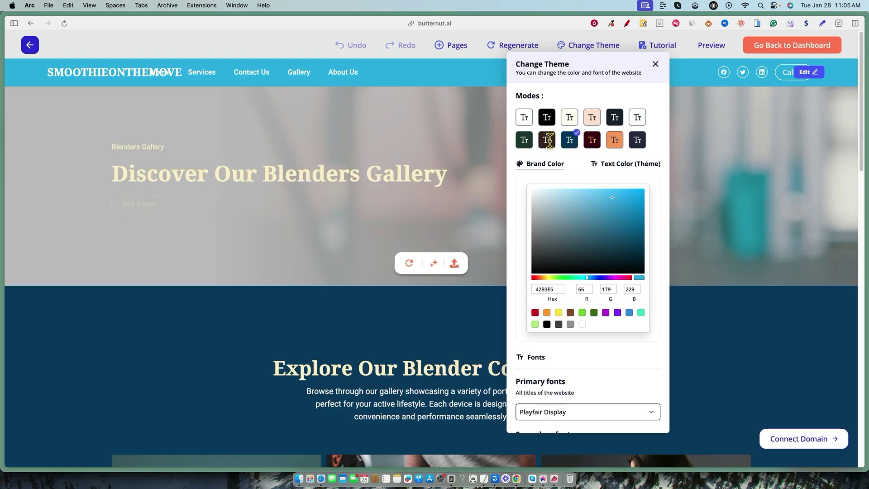
click(593, 121)
Apply the dark navy colour mode, remove Gallery from the navbar pages, and save
click(570, 118)
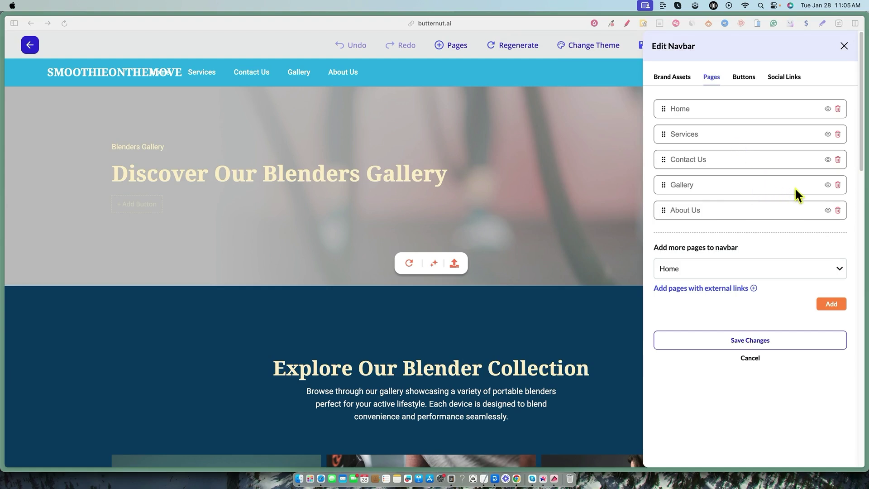
click(838, 185)
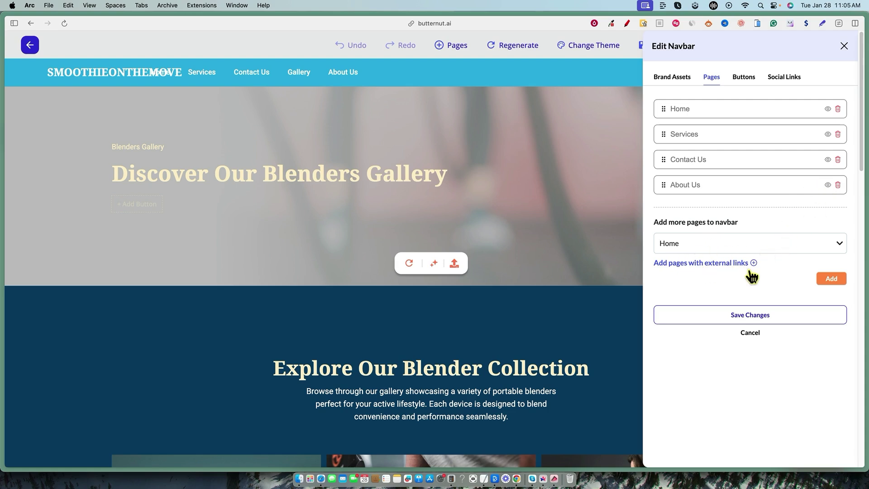
click(789, 317)
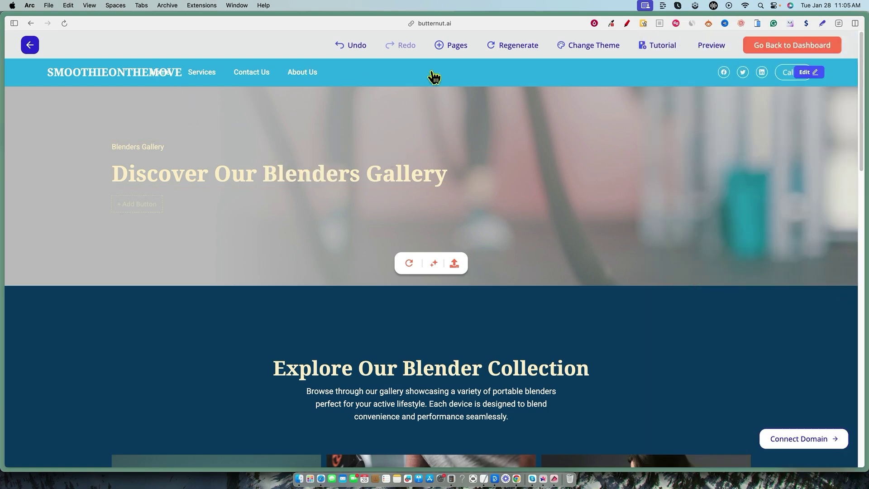
Reopen the navbar editor, look over brand assets, buttons and social links, then close it
click(809, 72)
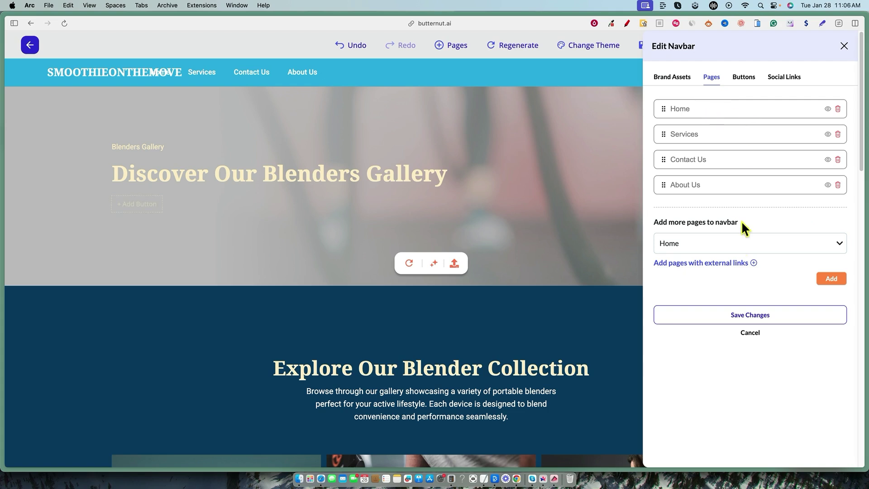
click(678, 78)
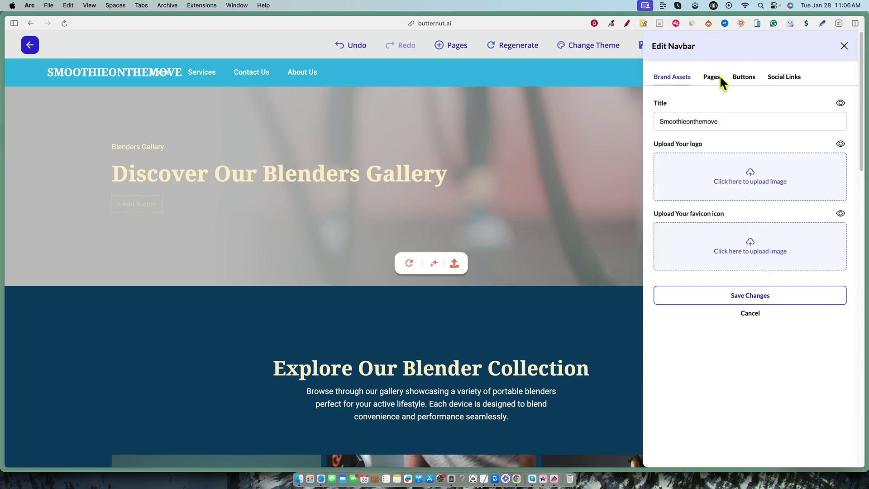
click(740, 79)
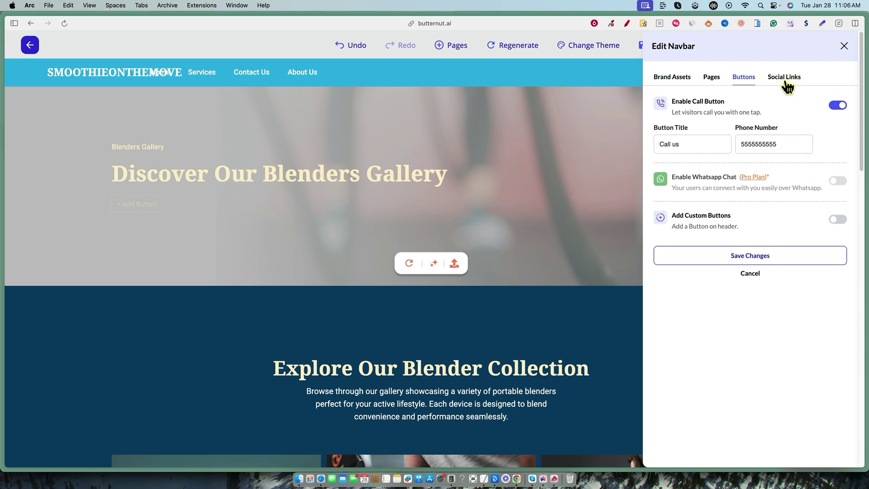
click(787, 81)
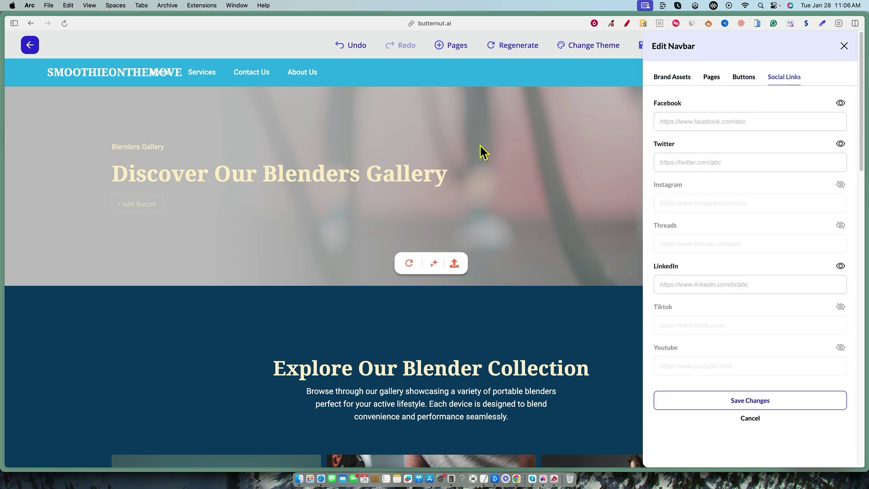
key(Escape)
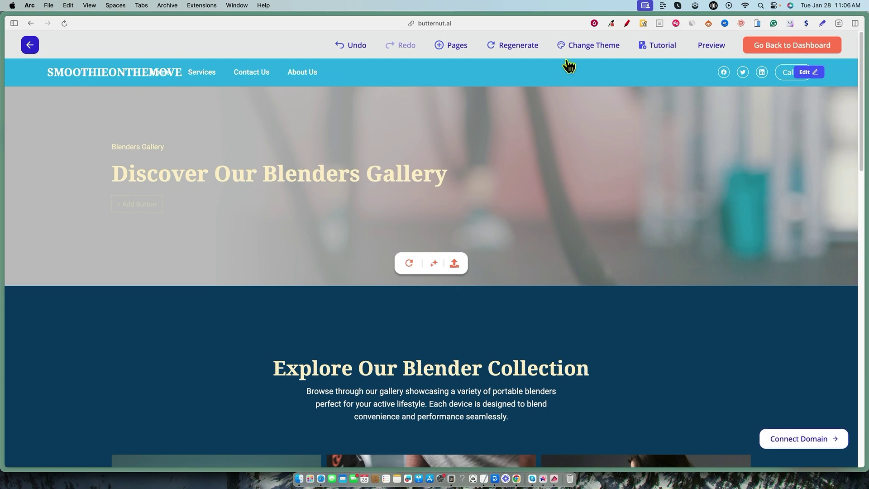
Shrink the site-wide font size a few steps in Change Theme, apply it, and open the live preview
click(600, 47)
scroll(626, 387, down, 5)
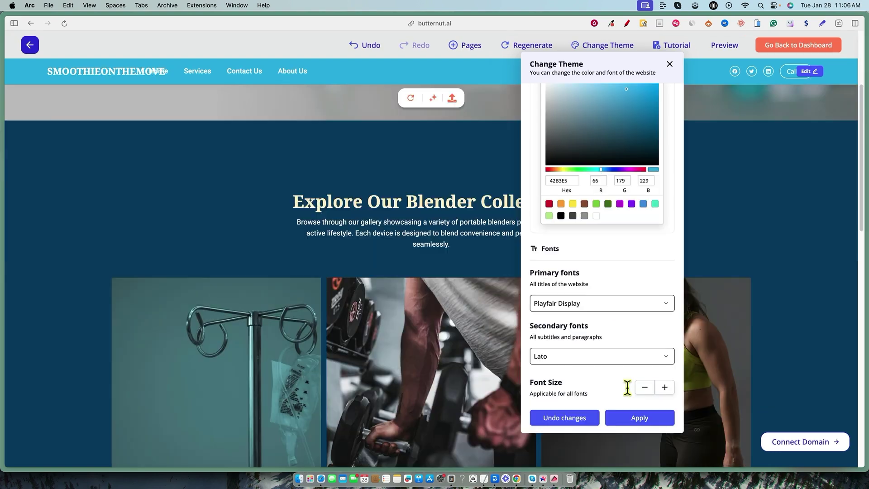
click(643, 387)
click(650, 389)
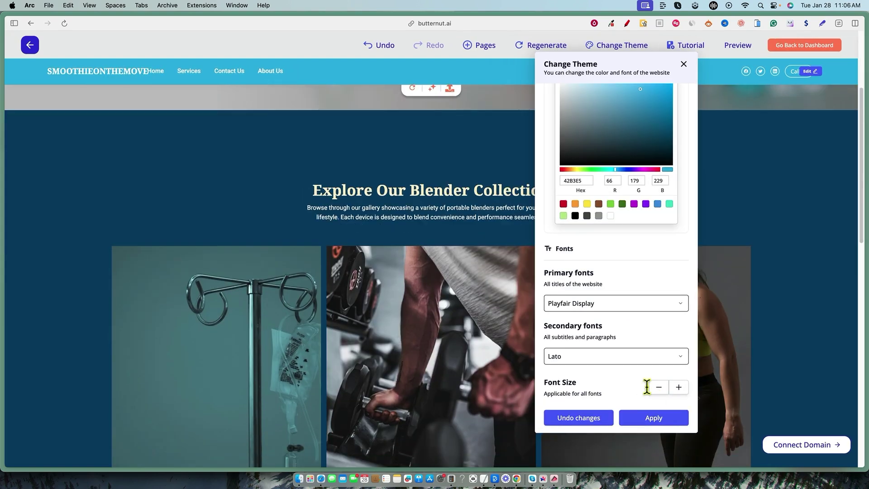
double_click(660, 389)
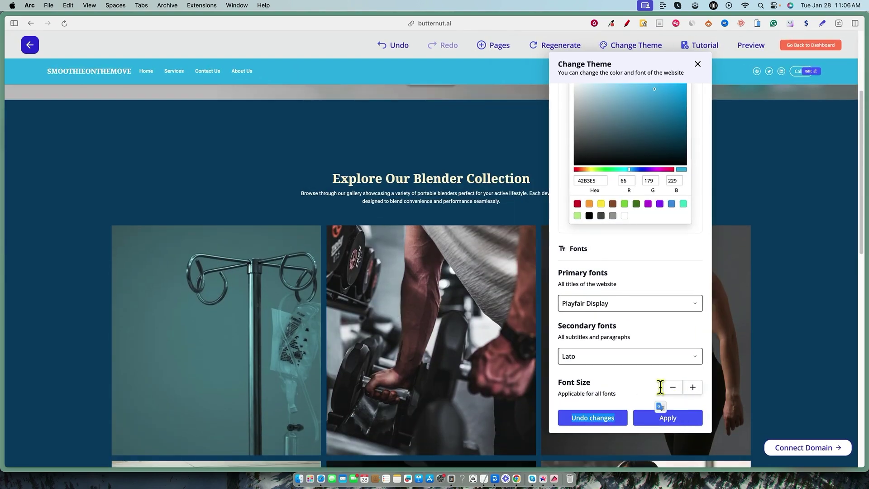
click(691, 387)
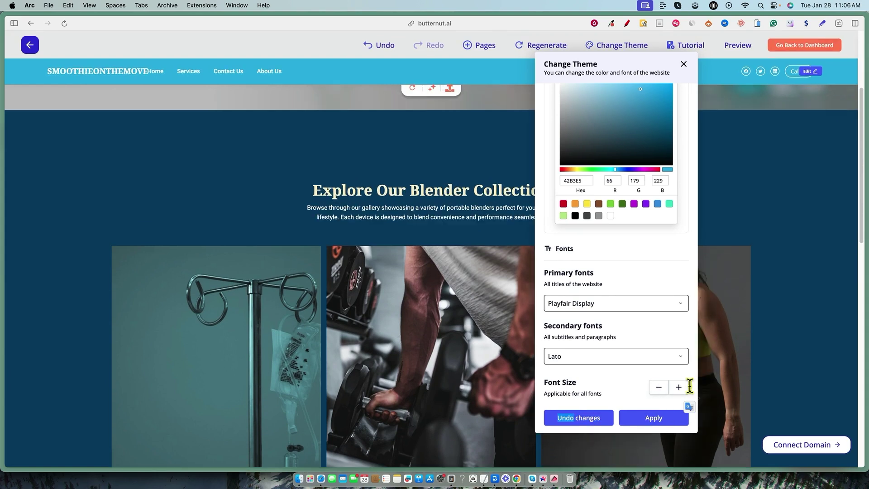
click(659, 389)
click(662, 389)
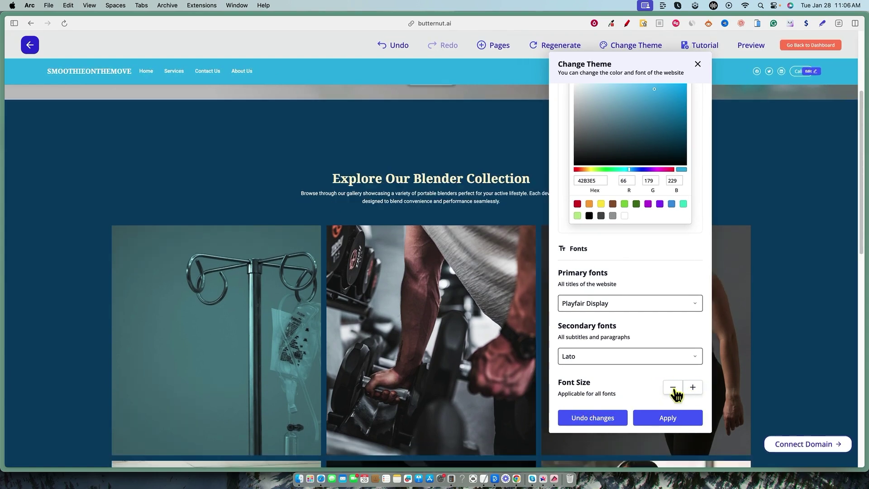
click(691, 390)
click(661, 419)
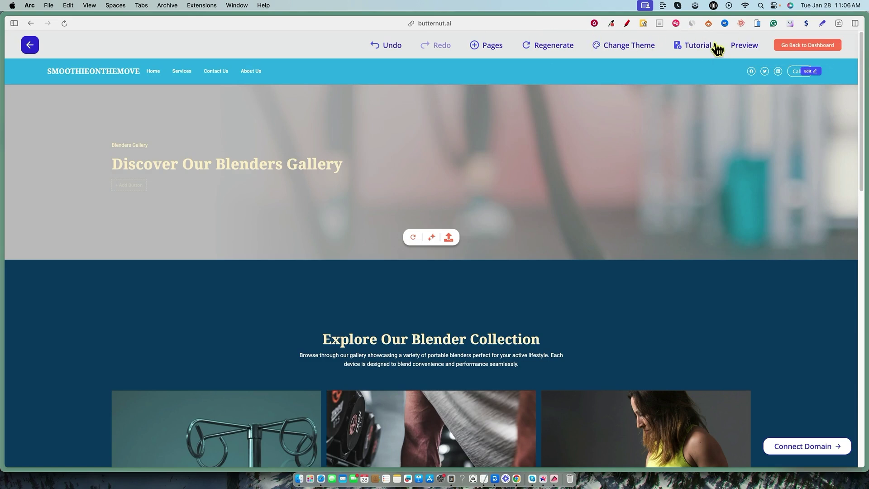
click(745, 47)
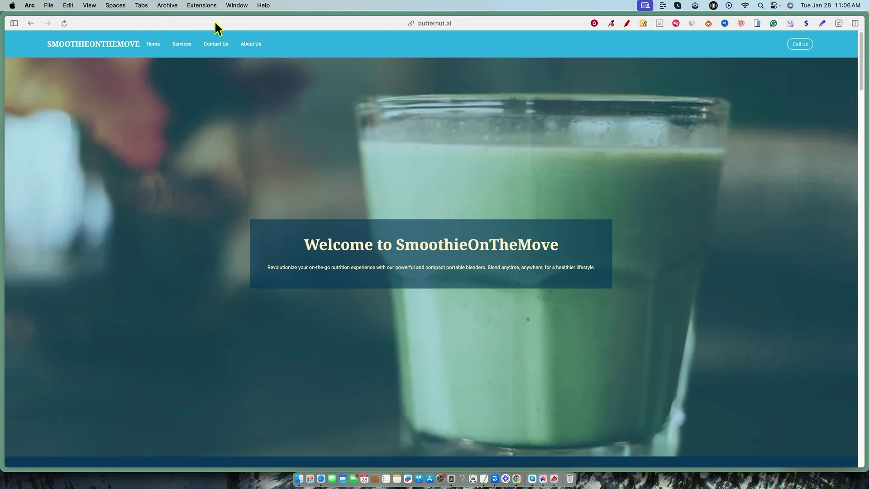
Scroll the live SmoothieOnTheMove preview down to the footer and back to the top
scroll(692, 266, down, 10)
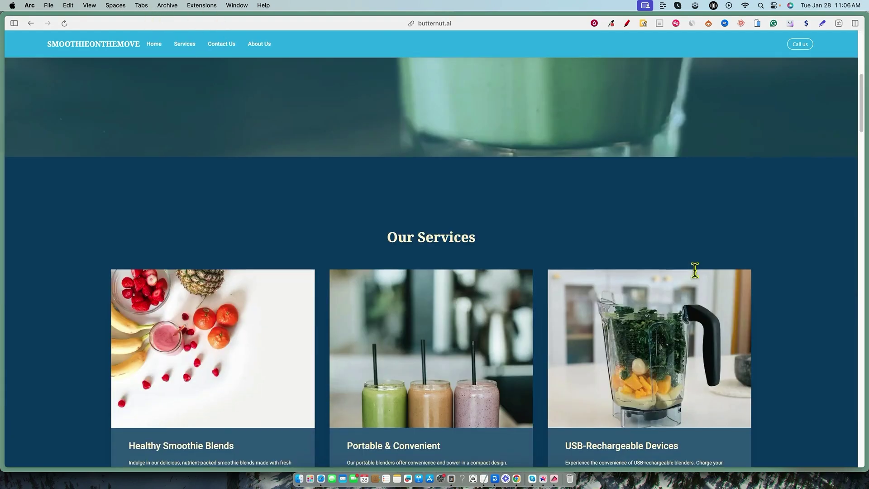
scroll(724, 276, down, 3)
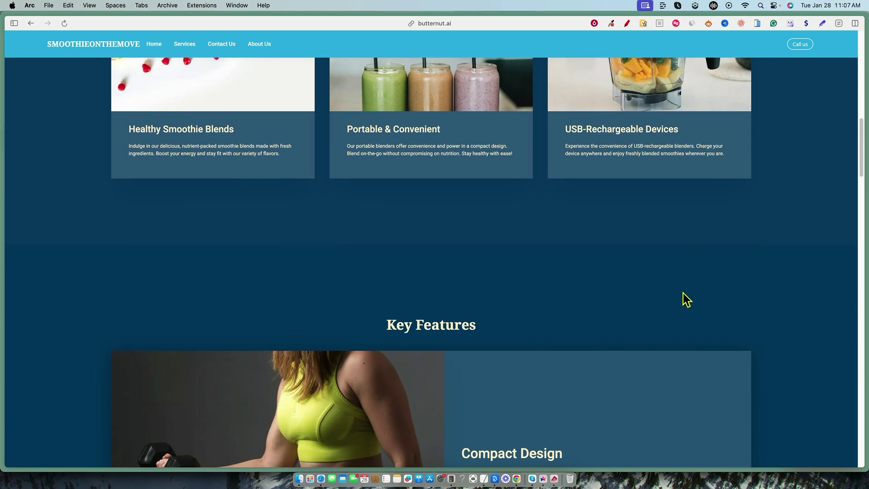
scroll(684, 300, up, 6)
scroll(693, 307, down, 15)
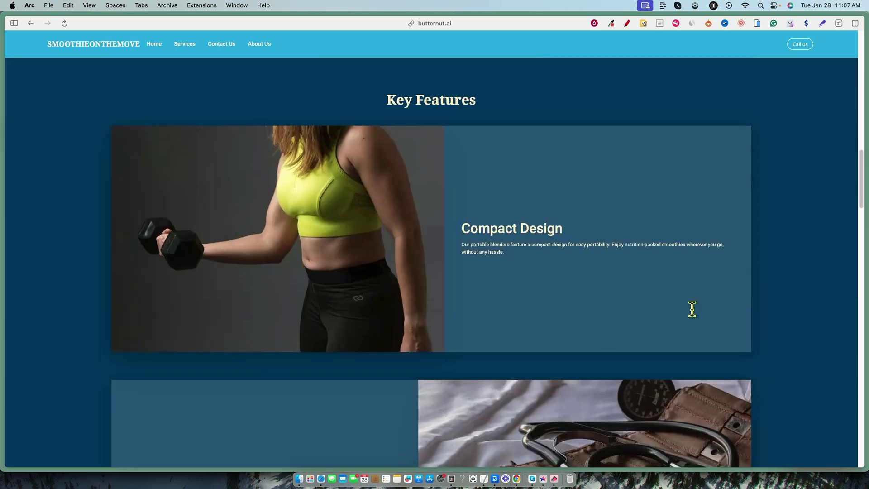
scroll(691, 309, down, 20)
scroll(690, 307, up, 8)
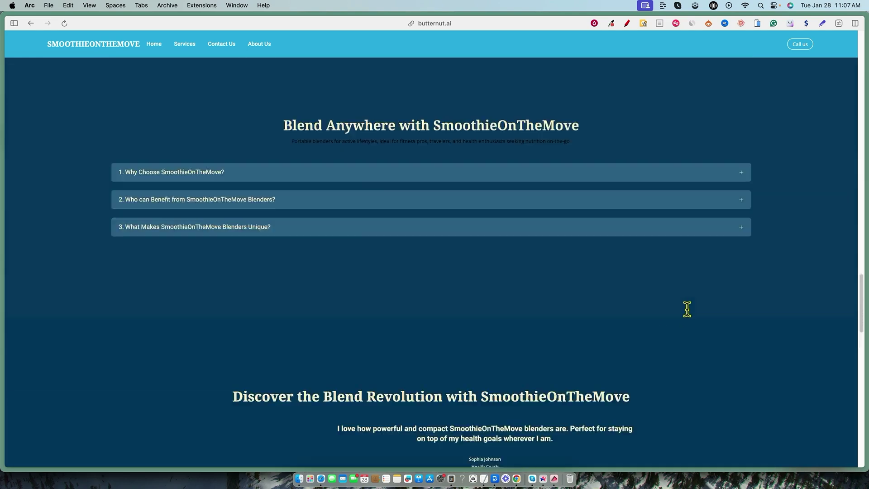
scroll(407, 320, down, 15)
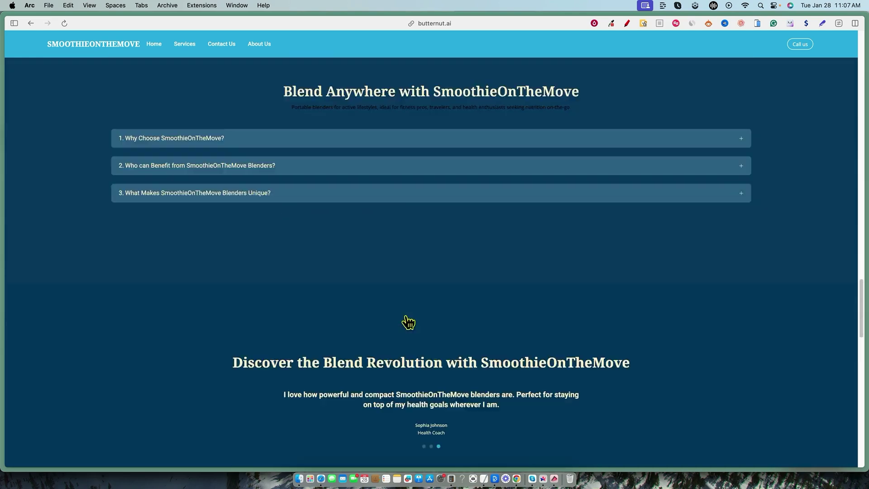
scroll(462, 325, down, 3)
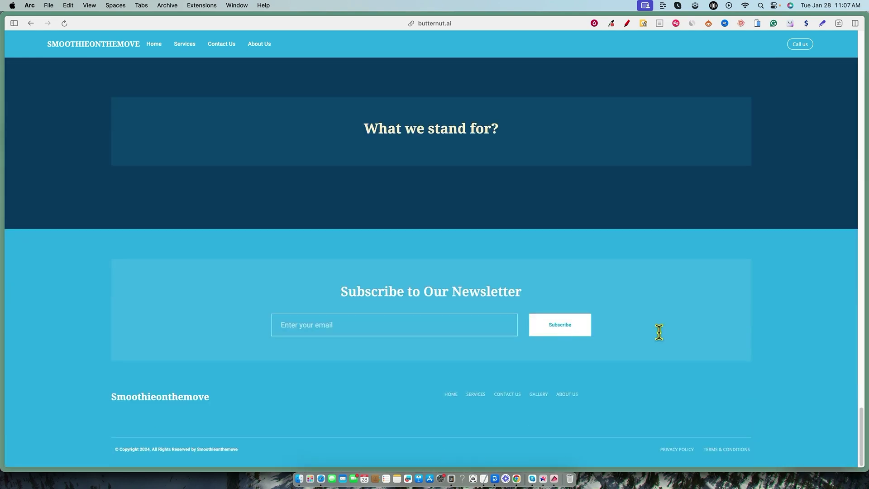
scroll(704, 330, up, 20)
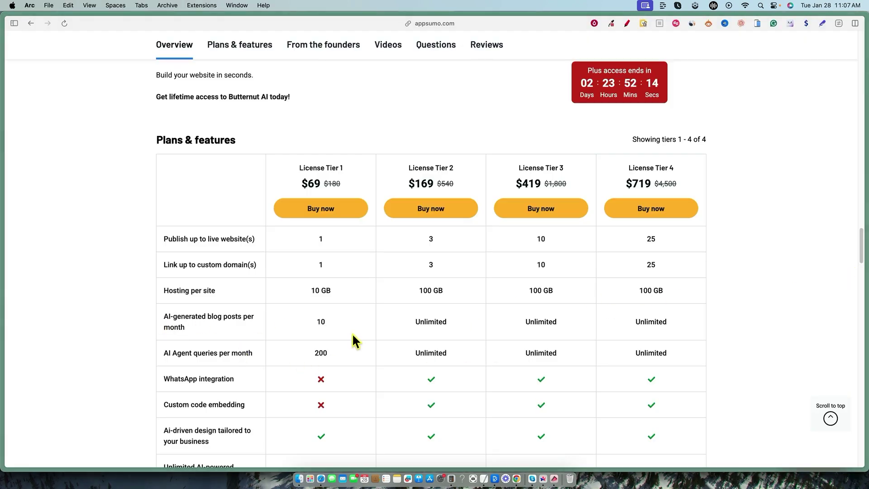
Switch back to the butternut.ai dashboard tab from Arc's sidebar
mouse_move(2, 215)
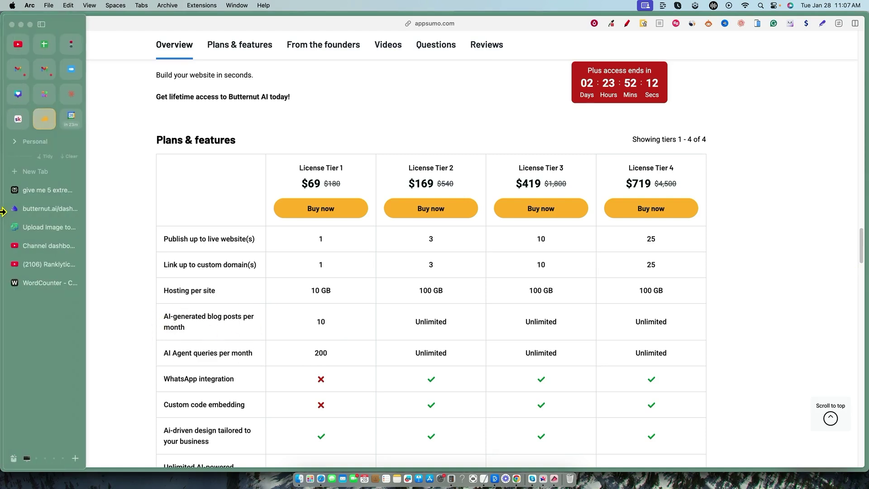
click(20, 189)
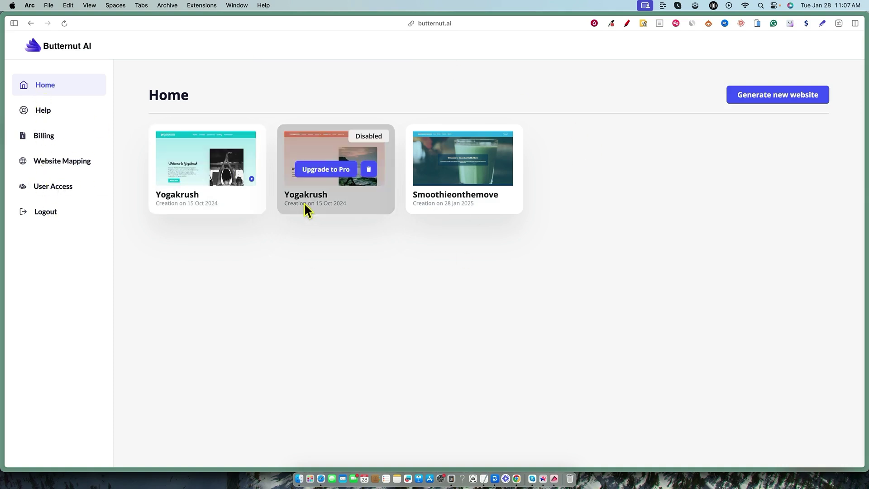
Review the Smoothieonthemove site's SEO and analytics settings, then launch its website editor
mouse_move(495, 175)
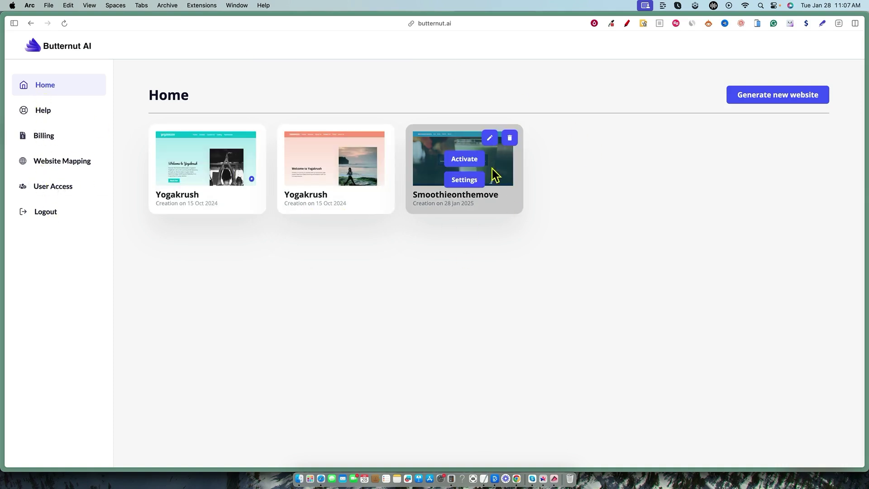
click(470, 181)
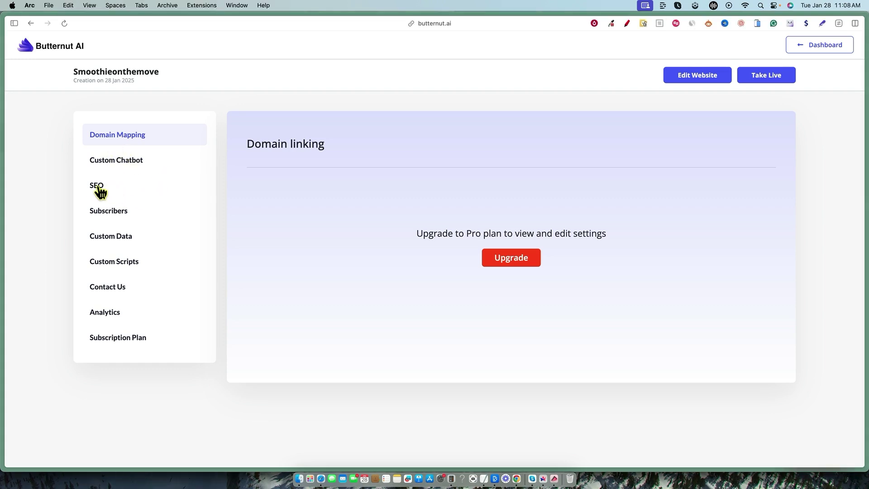
click(125, 192)
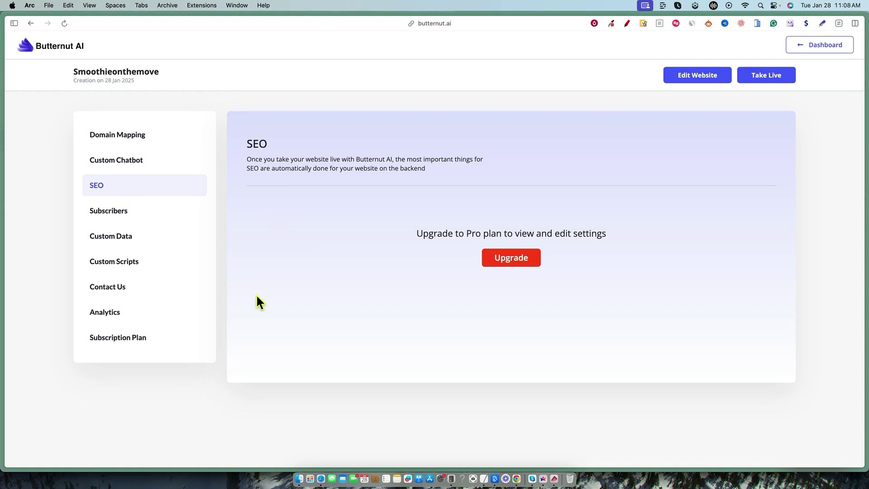
click(109, 317)
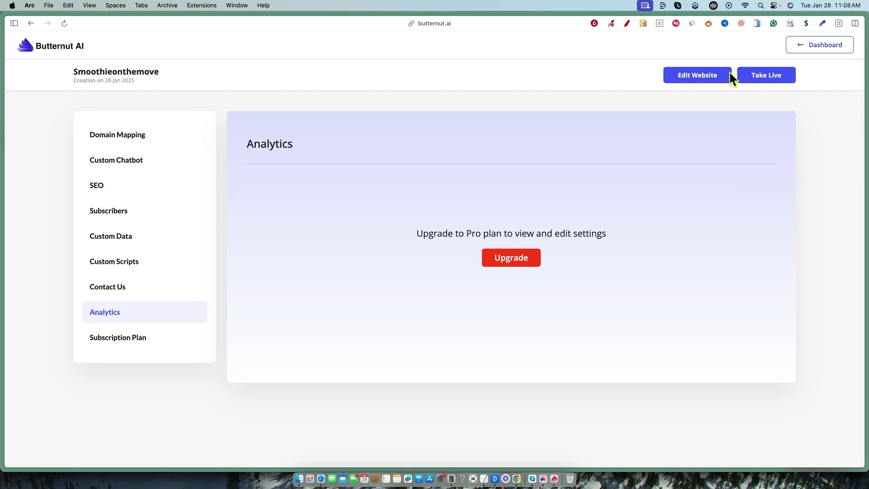
click(704, 77)
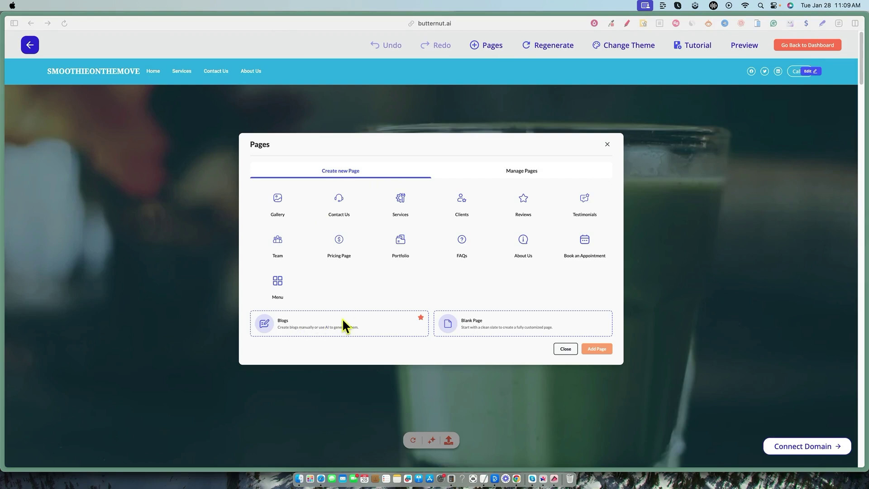
Add a Blogs page to the Smoothieonthemove site's navigation
click(365, 324)
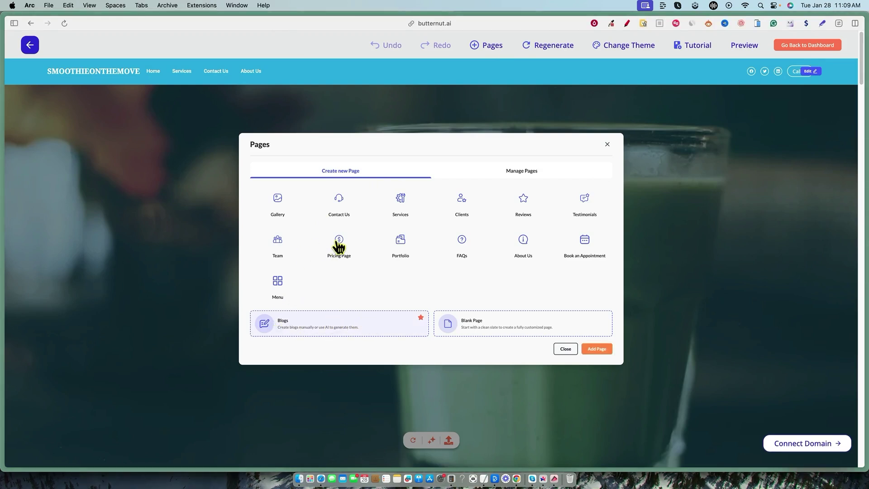
click(605, 351)
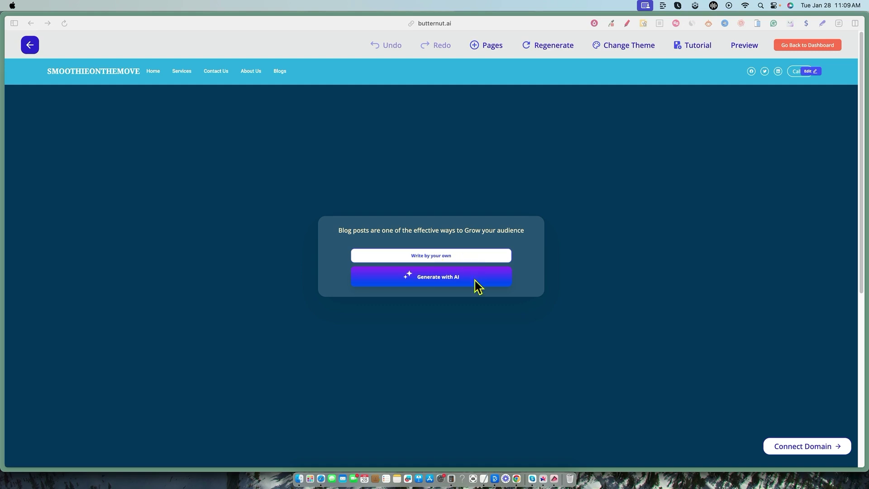
Start an AI blog post with Heartfelt voice, Female audience of All ages, and generate titles
click(452, 280)
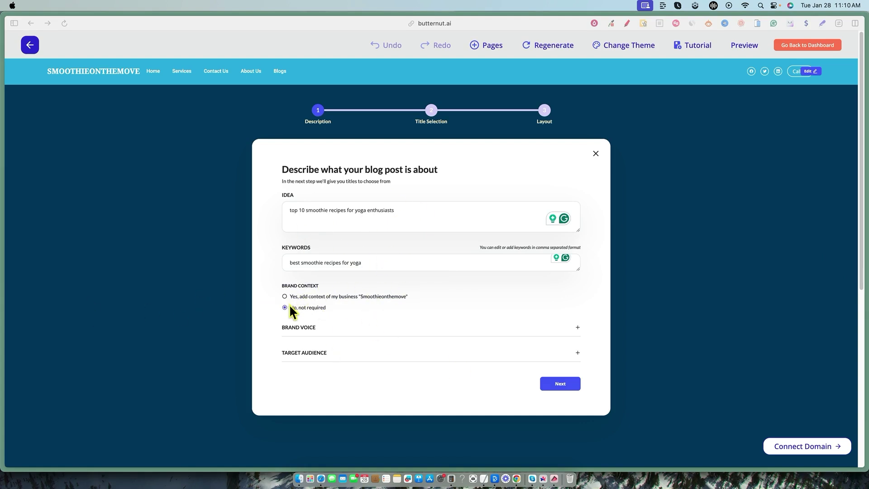
click(577, 329)
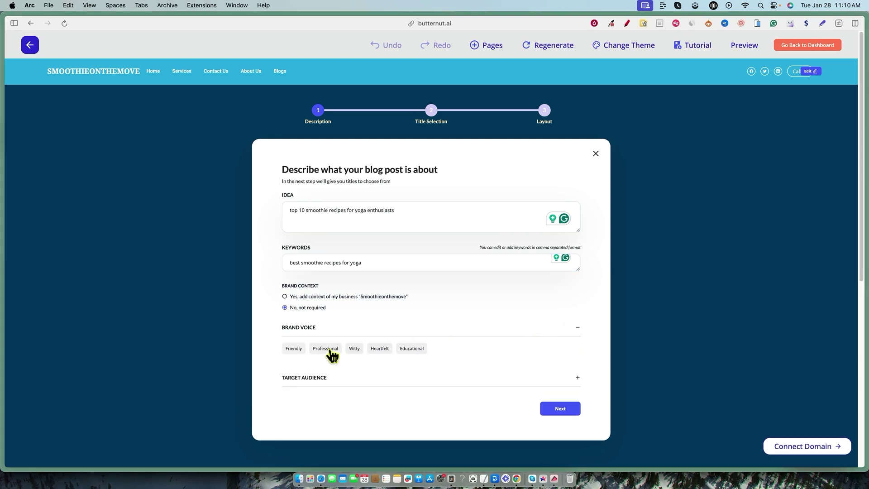
click(380, 349)
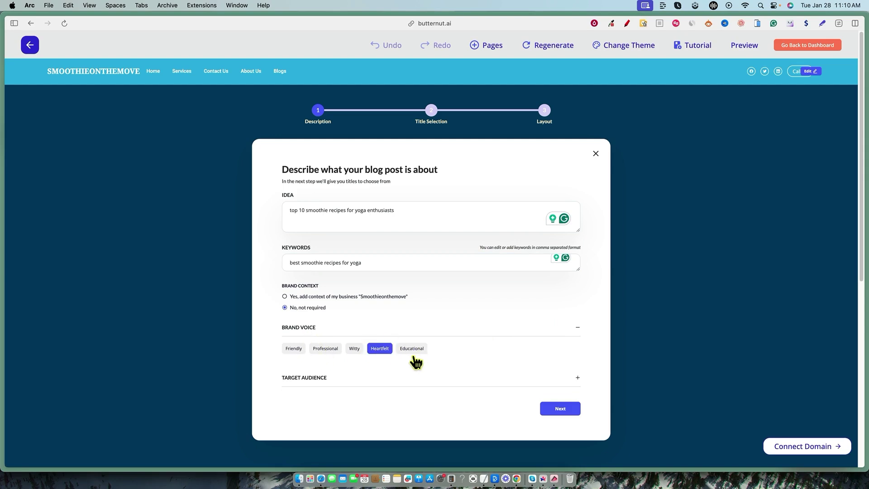
scroll(355, 382, down, 2)
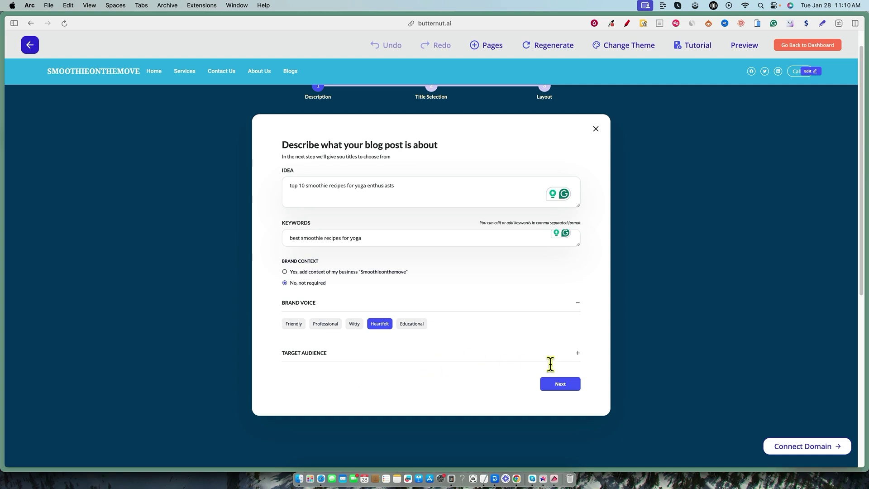
click(577, 354)
click(313, 382)
scroll(385, 371, down, 1)
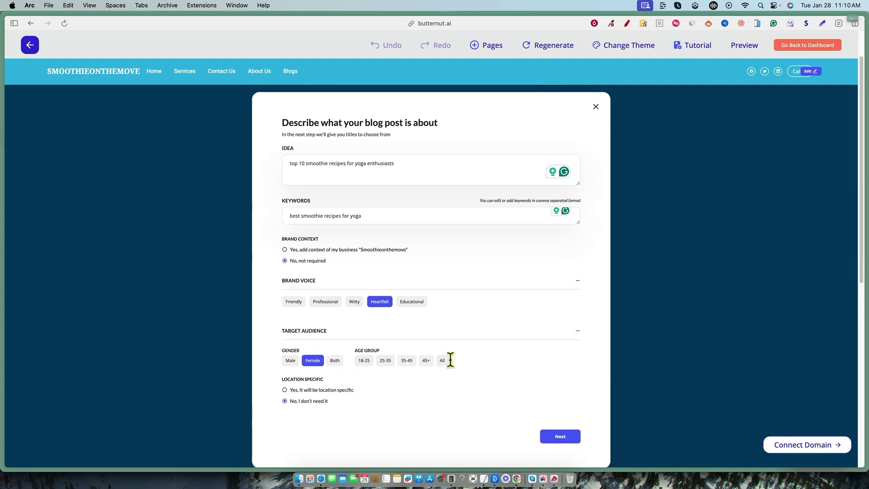
click(442, 360)
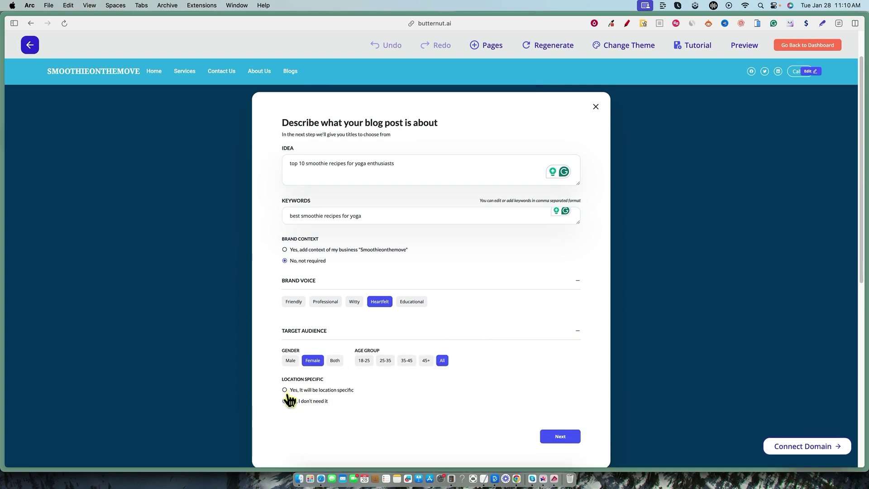
click(566, 439)
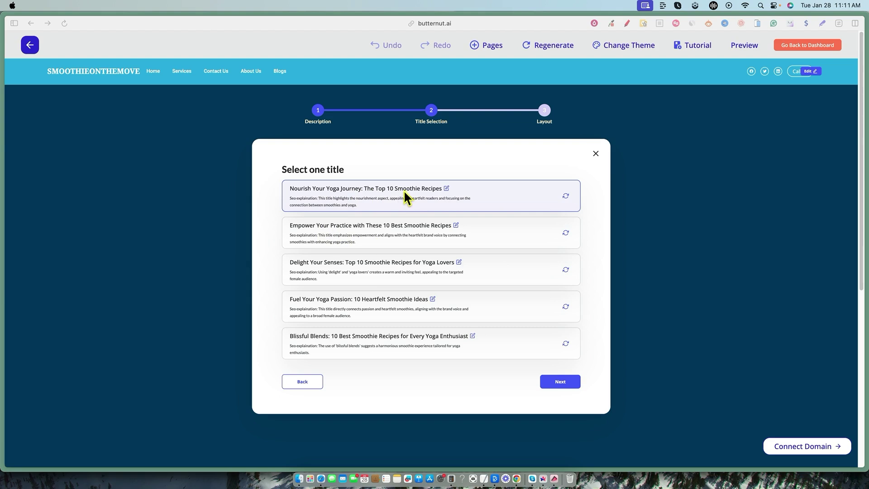
Pick the 'Delight Your Senses' title, move Pre-Yoga and Post-Yoga sections first, and generate
click(402, 272)
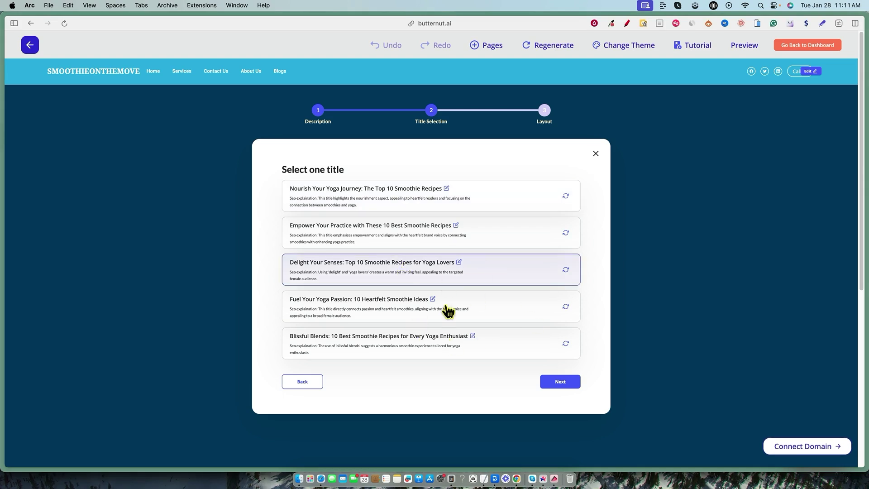
click(552, 384)
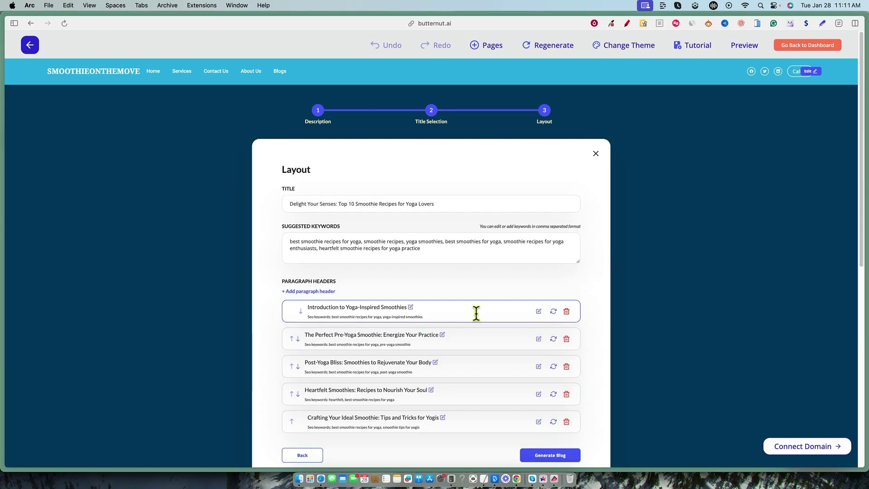
scroll(476, 312, down, 3)
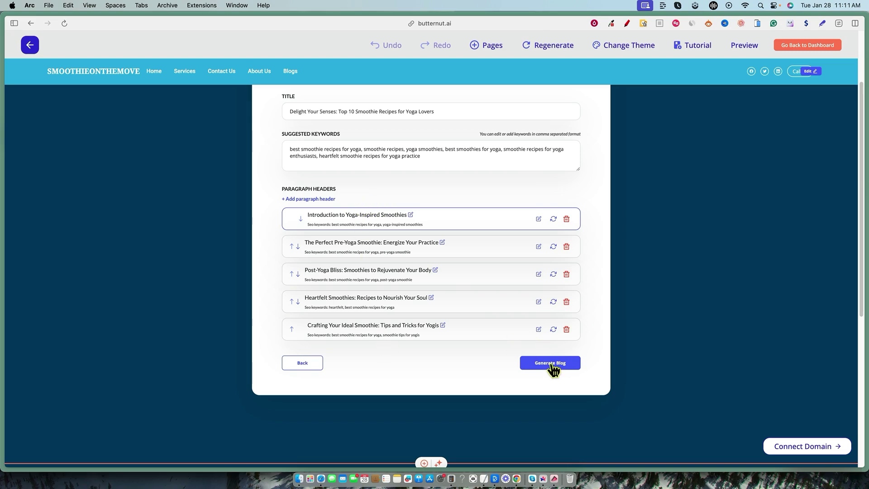
click(292, 245)
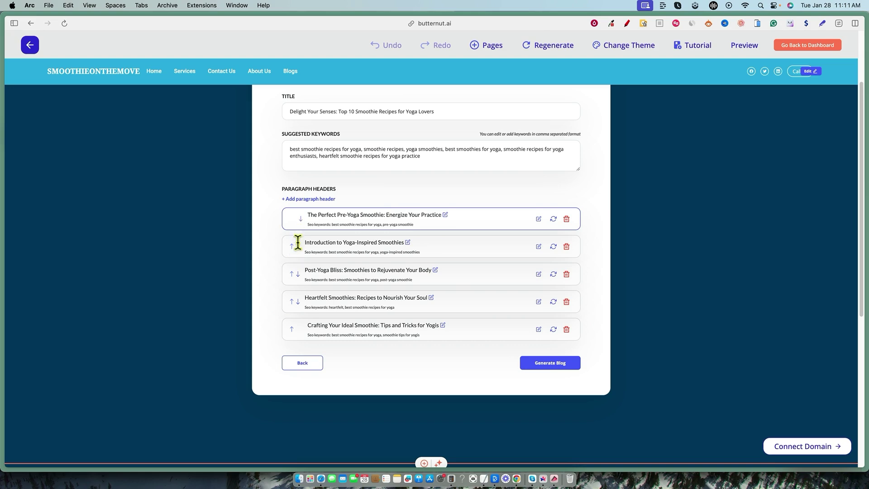
click(297, 247)
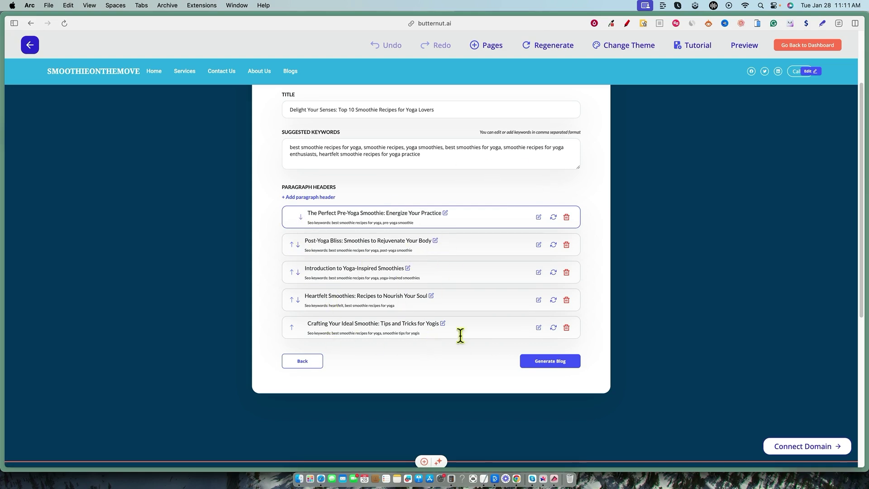
click(559, 366)
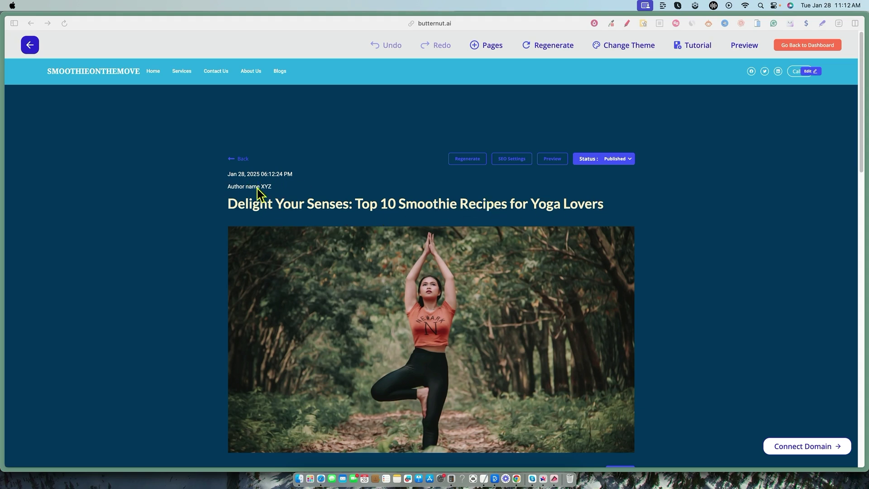
click(275, 186)
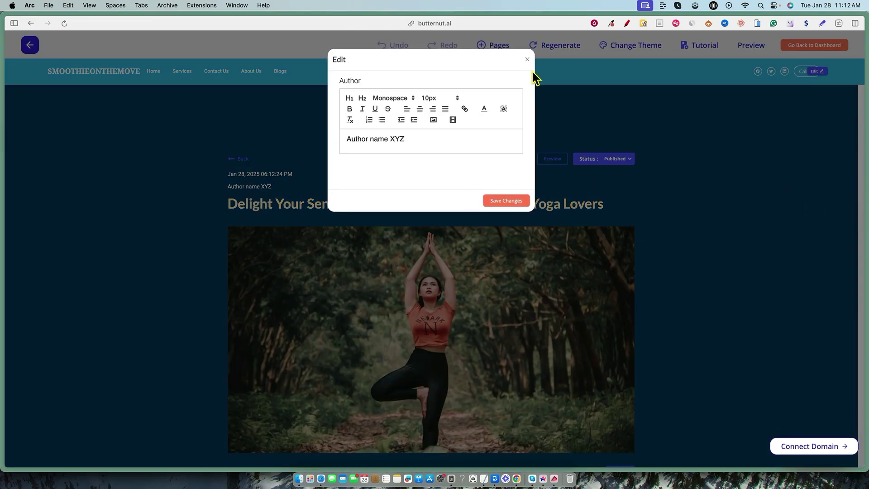
click(528, 58)
scroll(605, 235, down, 3)
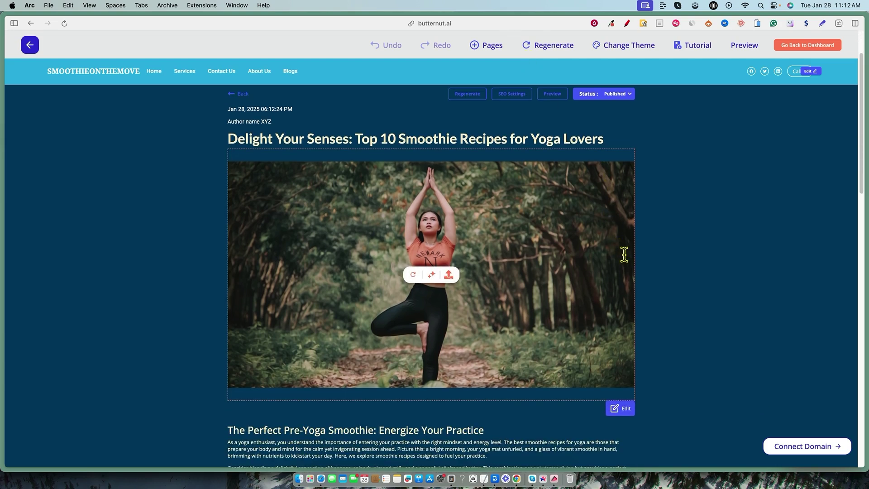
scroll(631, 264, up, 3)
click(520, 161)
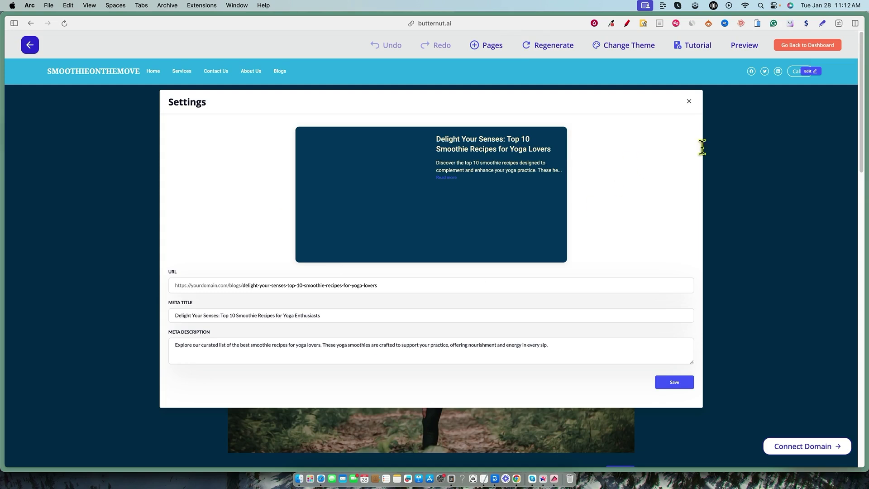
click(688, 101)
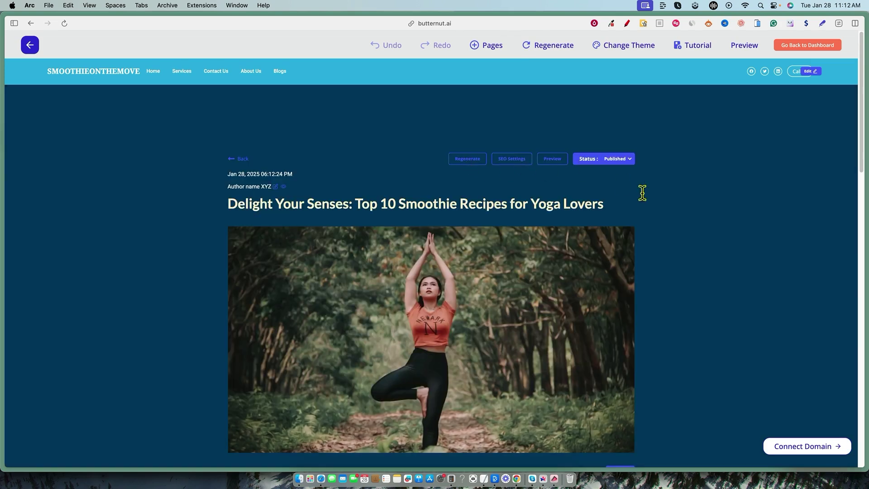
scroll(645, 256, down, 5)
Select the article text and confirm it counts 766 words and 4,812 characters
scroll(633, 265, down, 3)
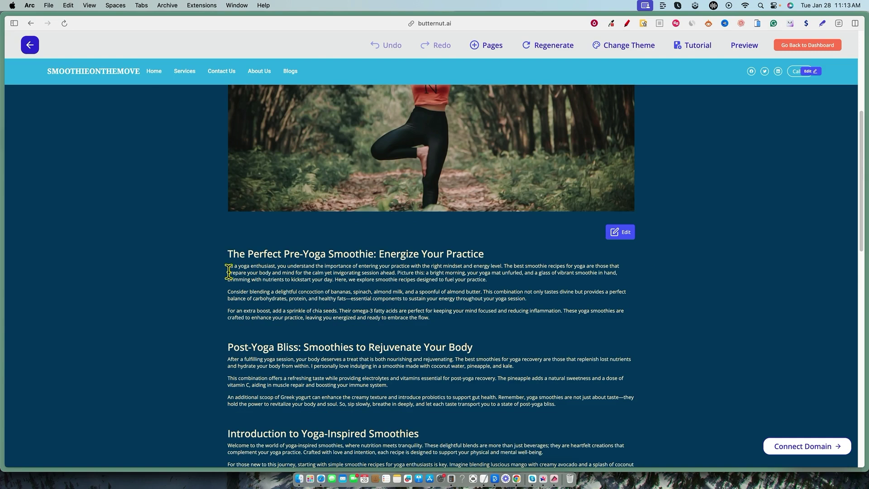
scroll(271, 349, down, 10)
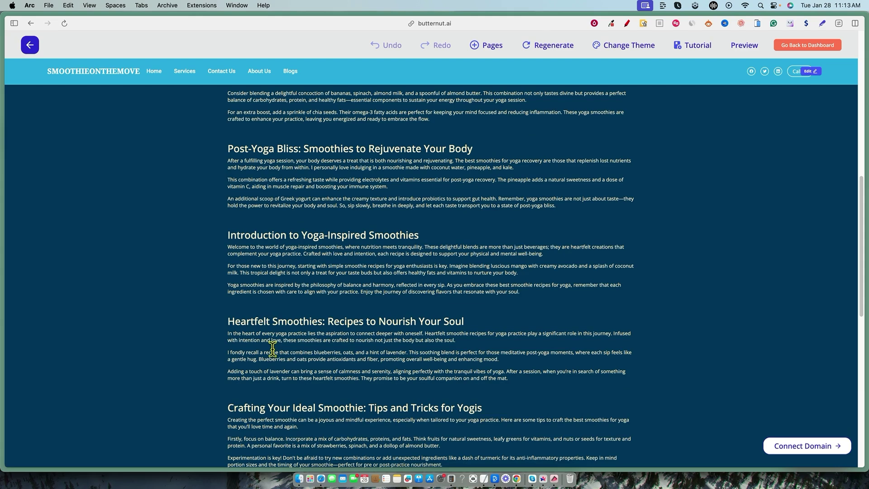
scroll(275, 349, up, 3)
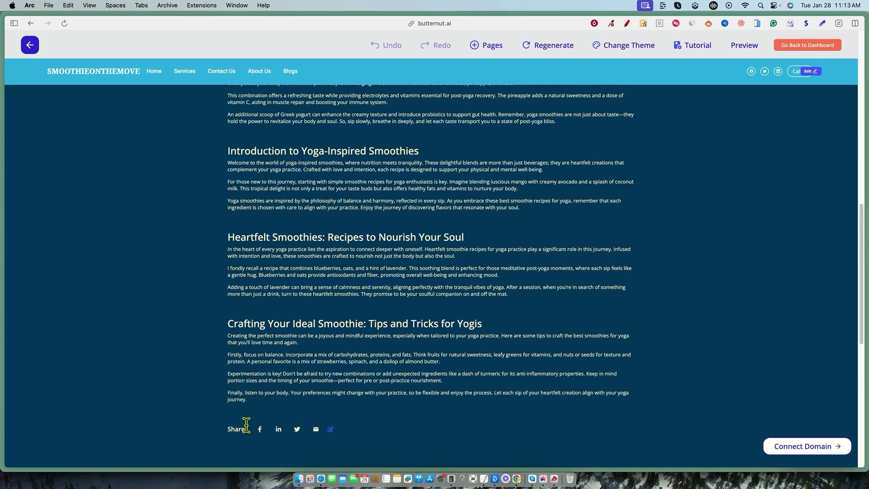
drag(267, 403, 229, 188)
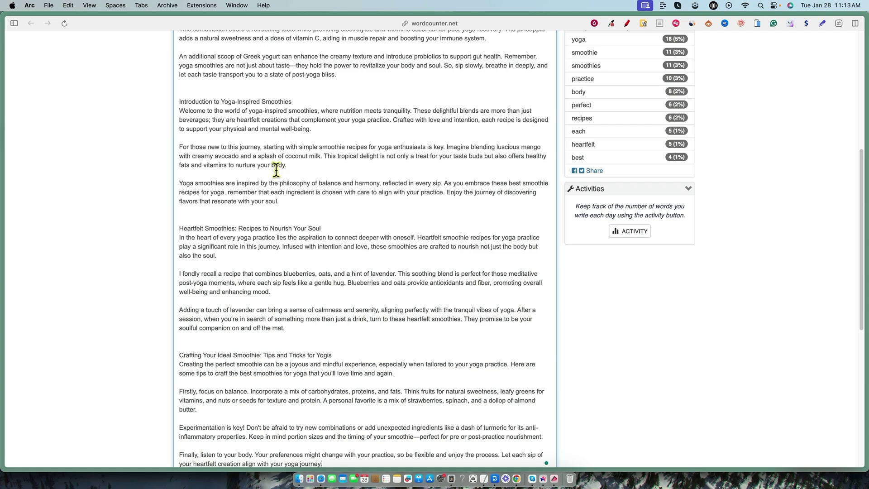
scroll(275, 171, up, 10)
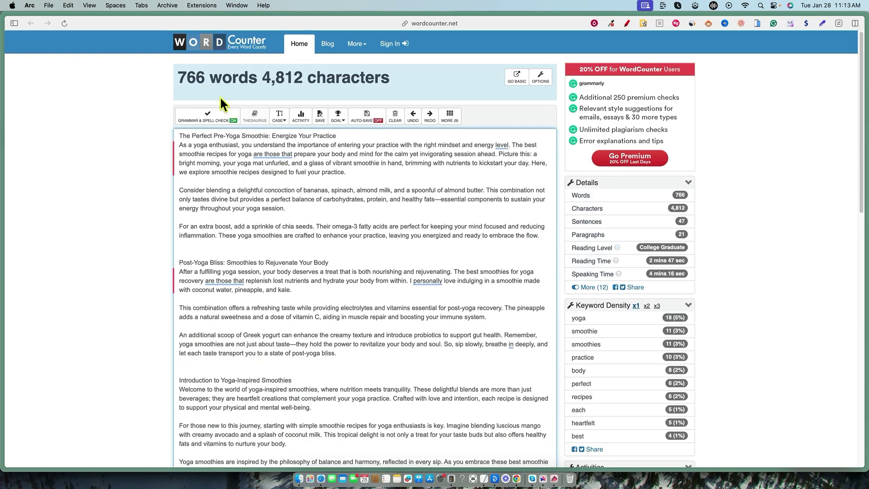
key(ctrl+Tab)
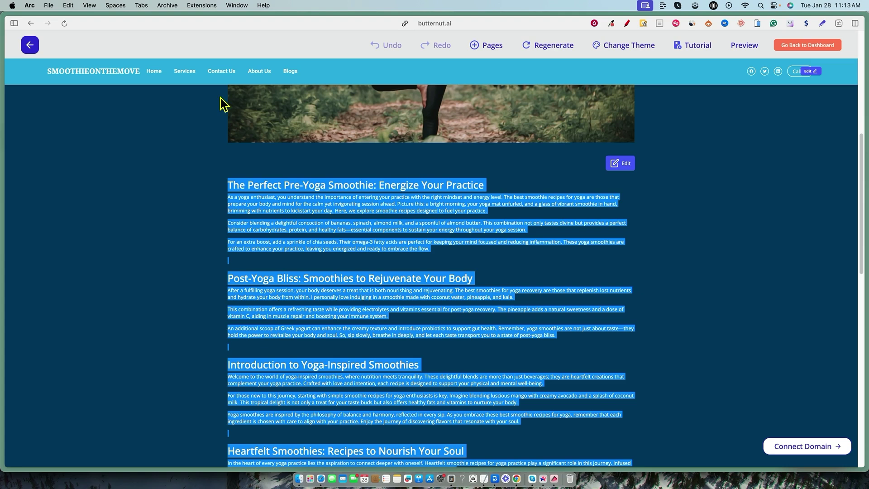
click(549, 236)
scroll(352, 267, down, 5)
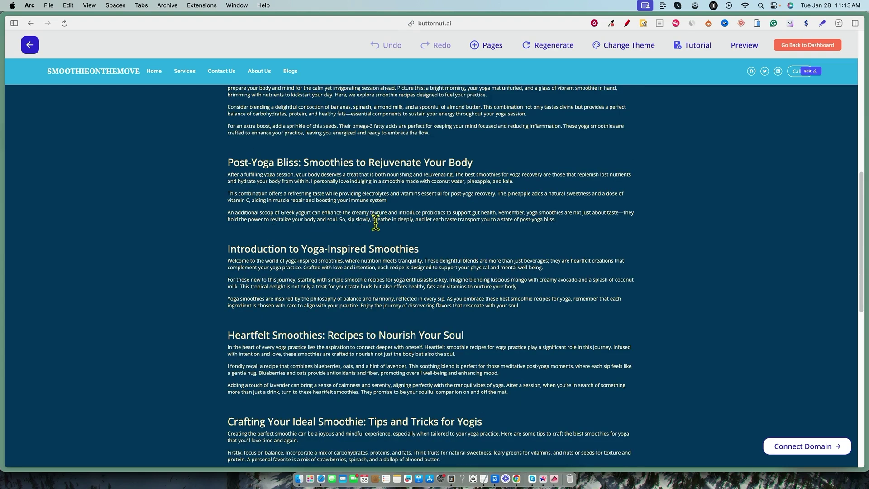
scroll(444, 411, down, 8)
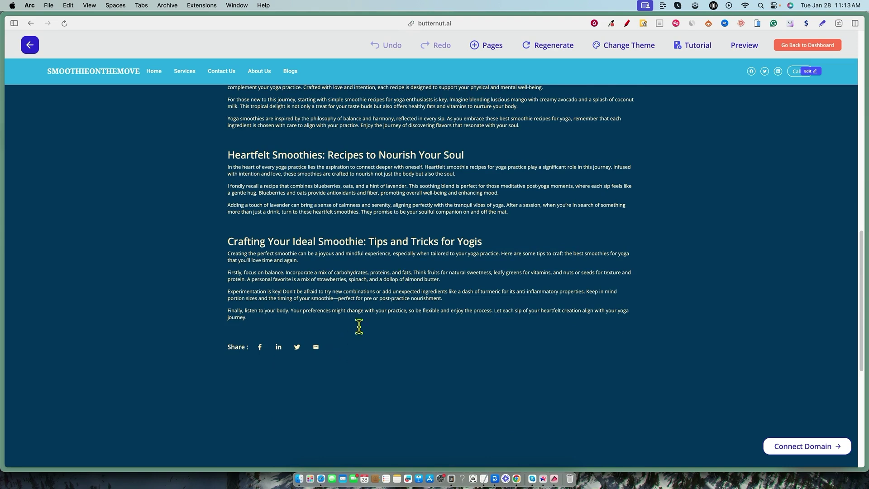
scroll(392, 283, up, 1)
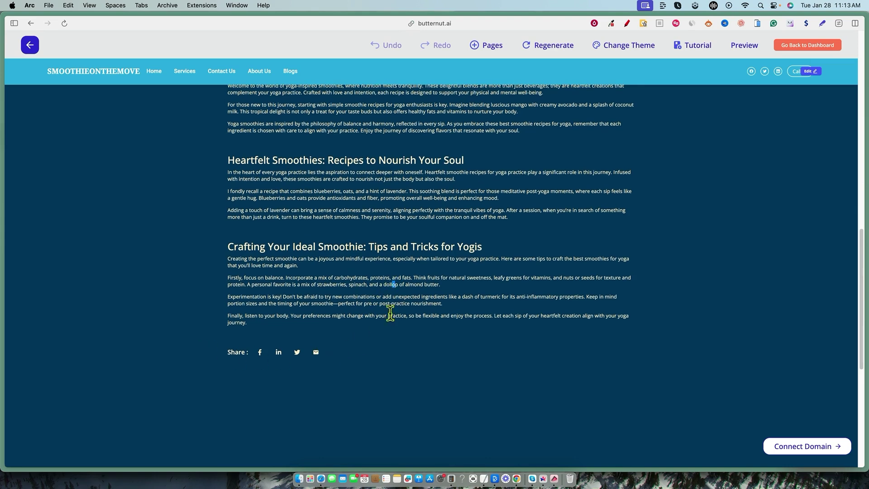
scroll(376, 285, up, 20)
scroll(430, 353, down, 10)
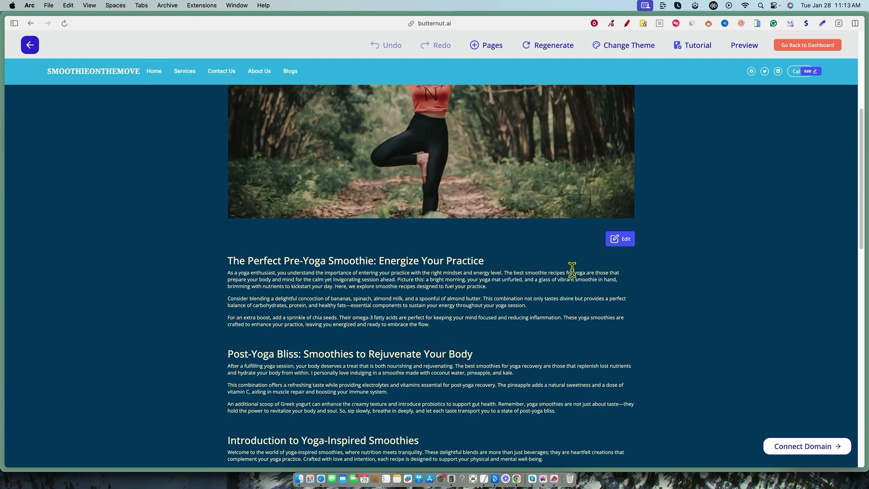
click(623, 240)
scroll(390, 344, down, 3)
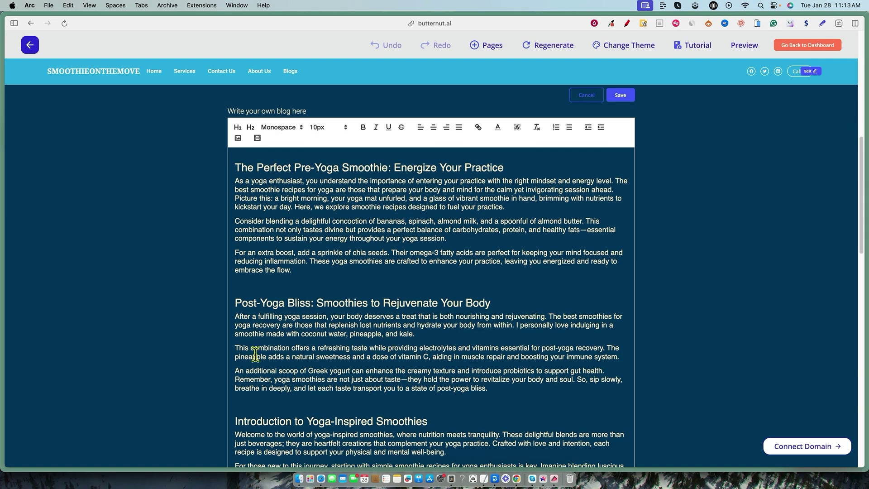
scroll(388, 359, down, 2)
click(463, 342)
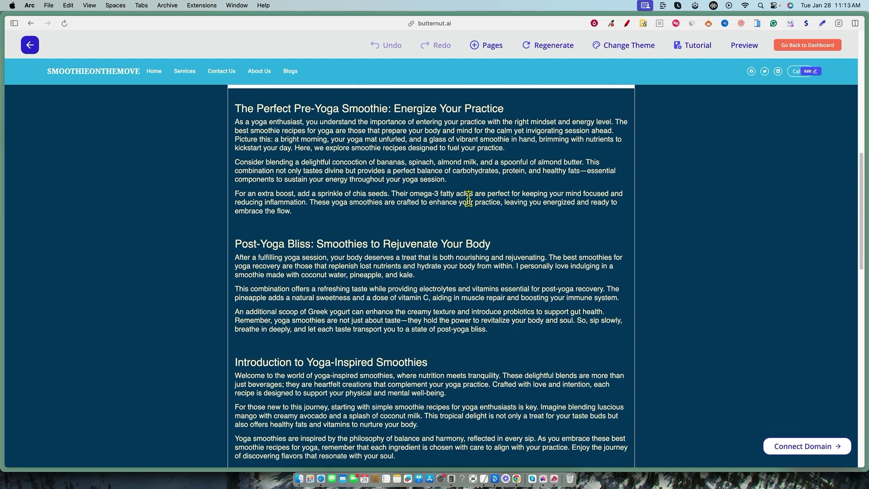
scroll(465, 194, up, 5)
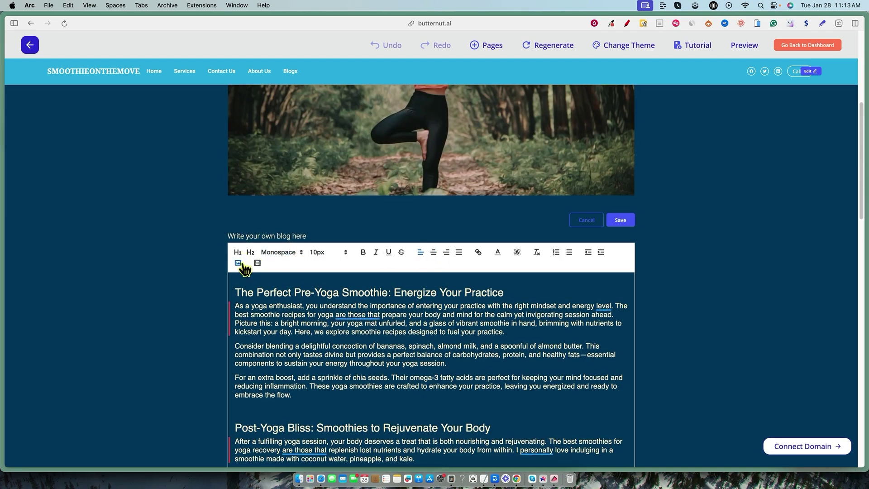
click(238, 263)
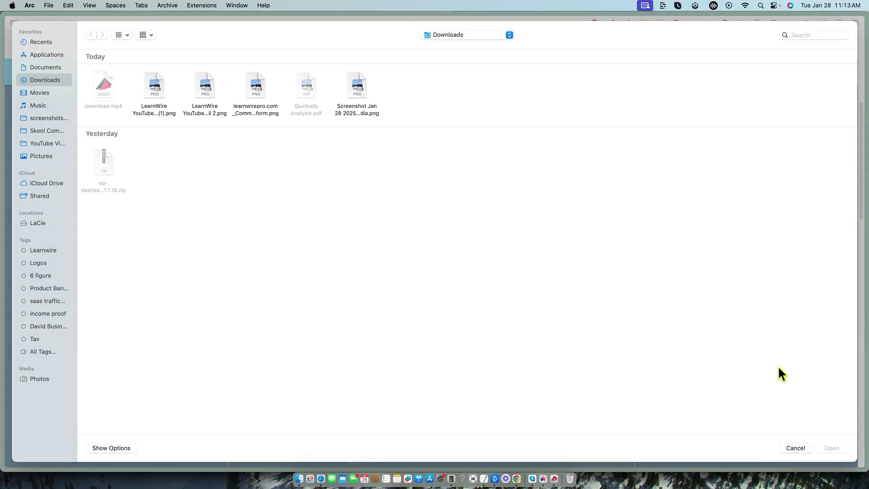
click(793, 447)
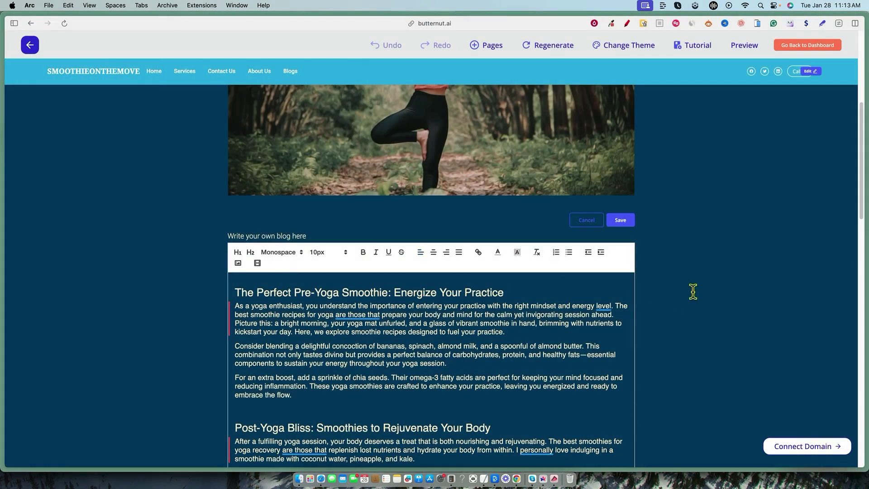
scroll(583, 323, down, 4)
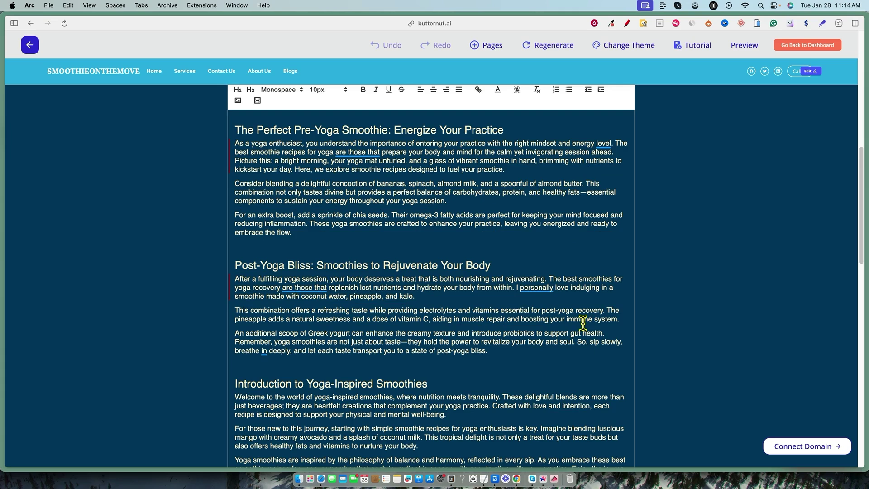
scroll(702, 334, down, 10)
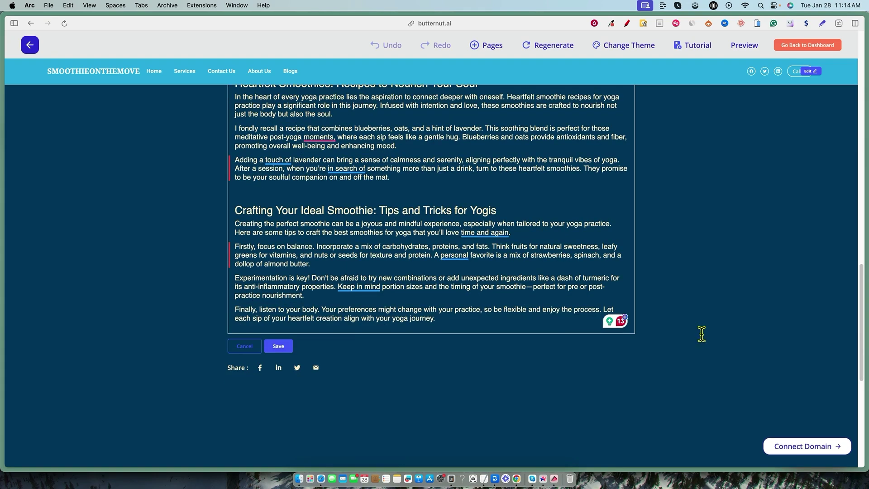
scroll(702, 333, up, 15)
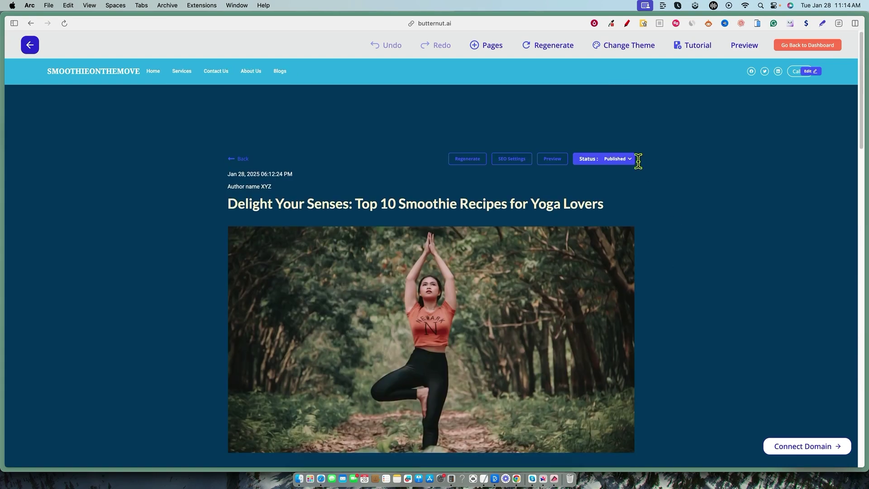
Open the live preview of the yoga smoothie post, check its URL, and scroll through it
click(552, 159)
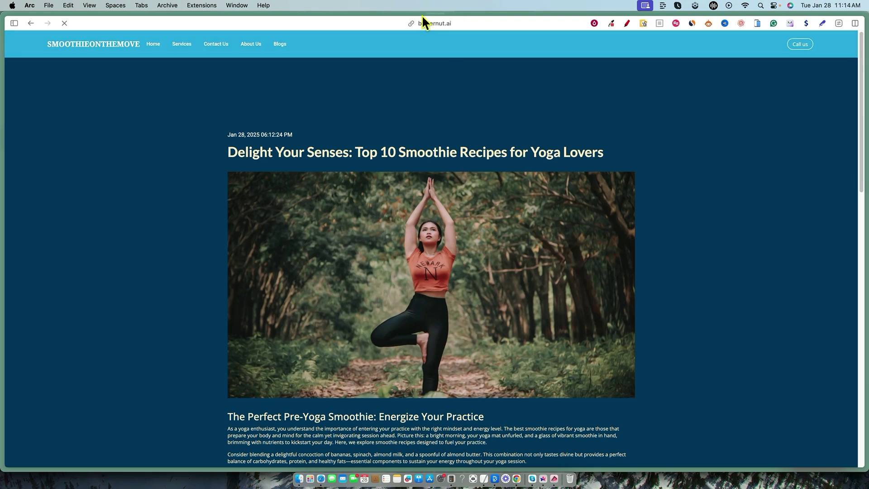
click(437, 23)
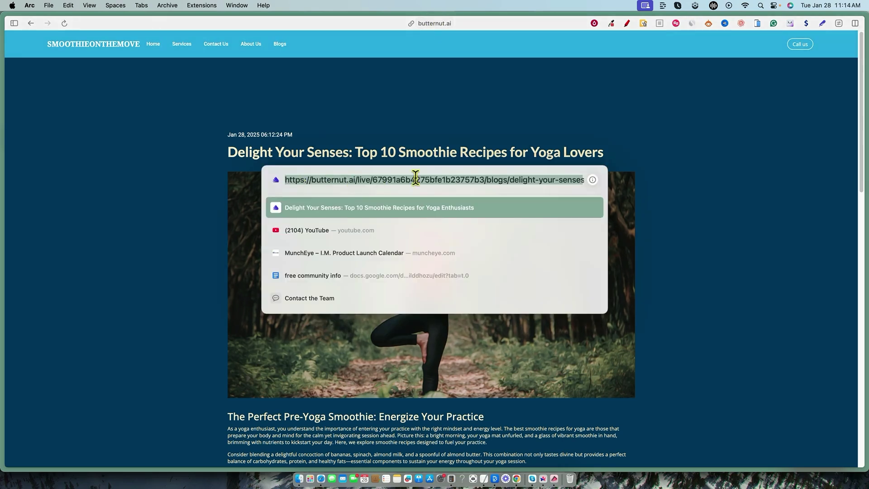
click(710, 244)
scroll(678, 295, down, 8)
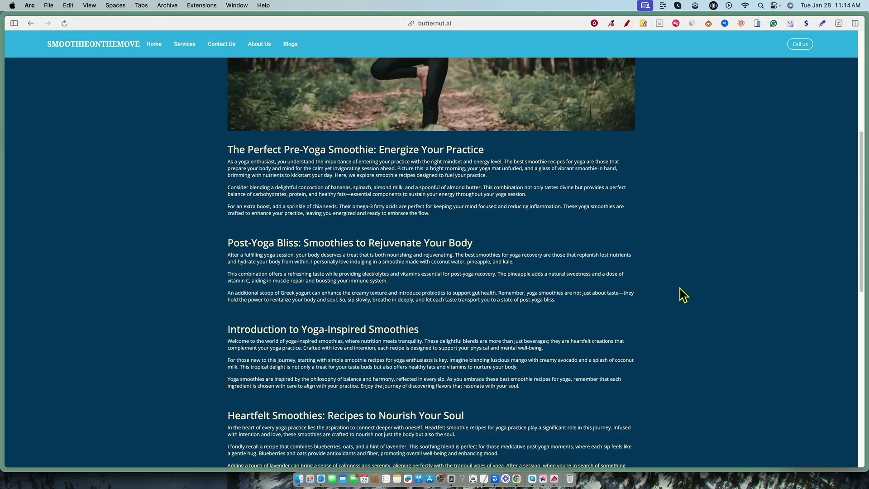
scroll(681, 294, down, 10)
scroll(679, 294, up, 15)
scroll(534, 356, down, 2)
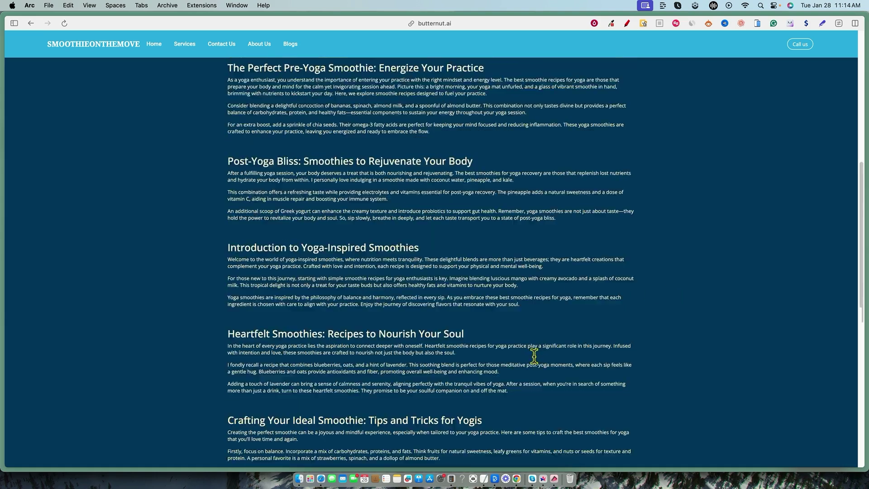
scroll(534, 356, down, 10)
scroll(498, 340, up, 12)
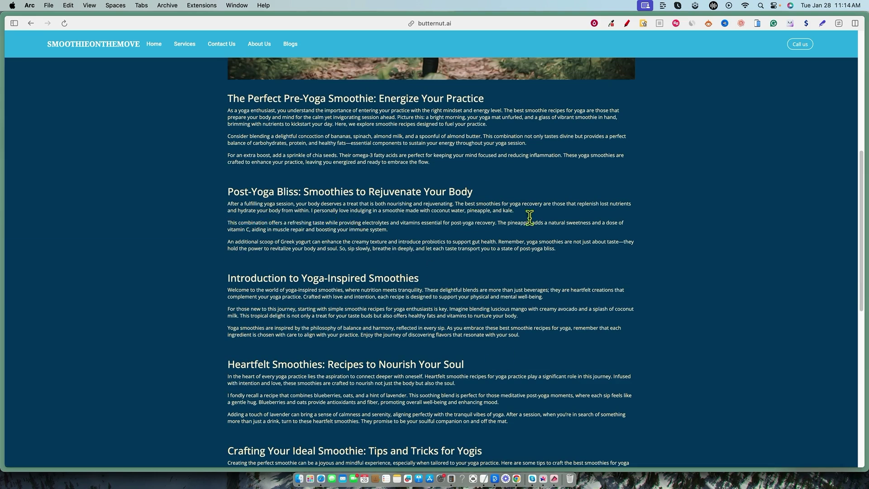
scroll(722, 264, up, 10)
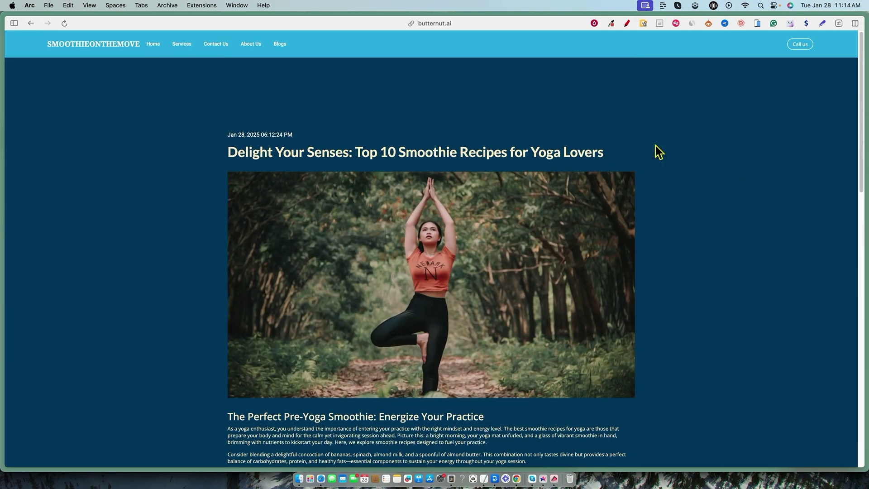
Return to AppSumo's Plans & features table and highlight License Tier 4's $719 price
key(ctrl+Tab)
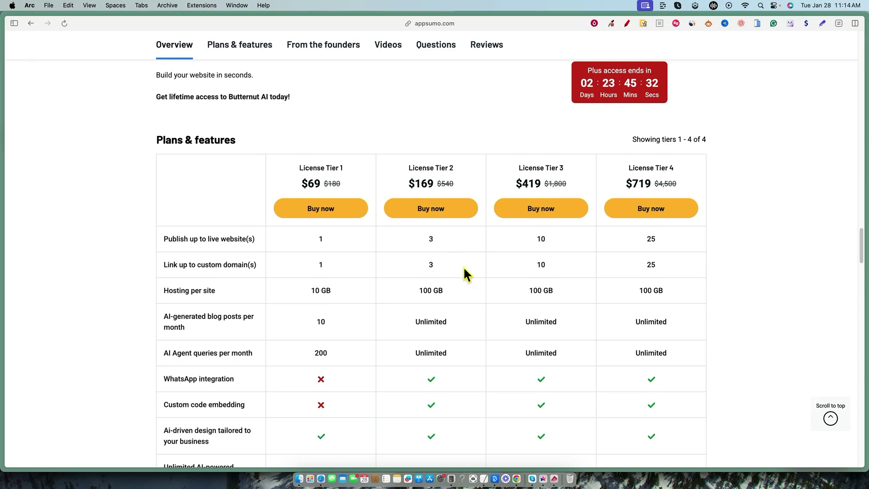
scroll(463, 267, up, 1)
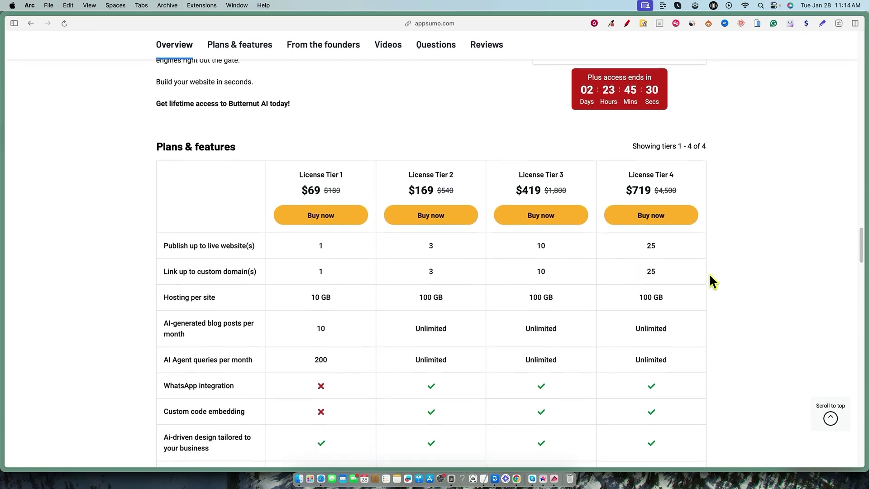
scroll(709, 273, down, 1)
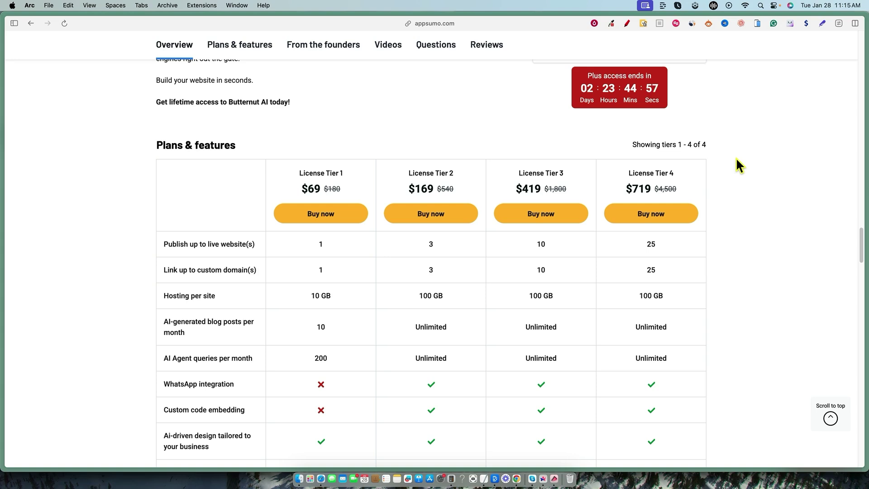
drag(617, 171, 683, 235)
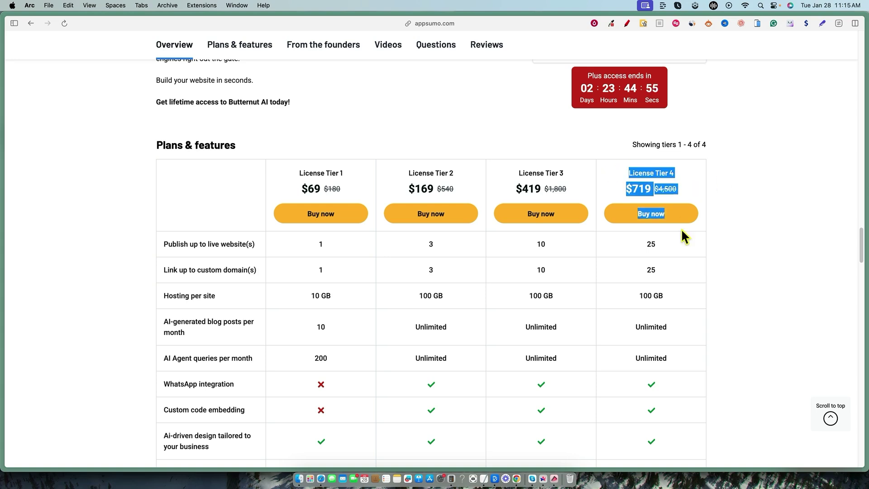
click(739, 224)
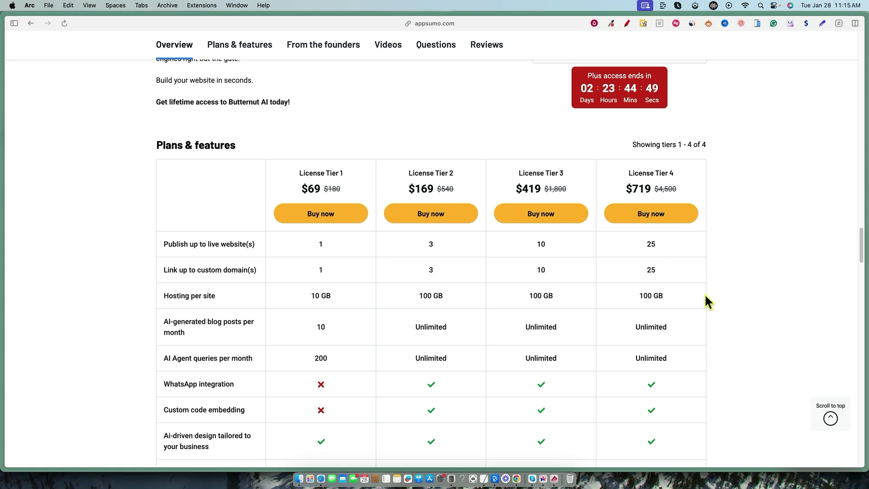
In Calculator, compute 25000 − 719 = 24281
click(451, 478)
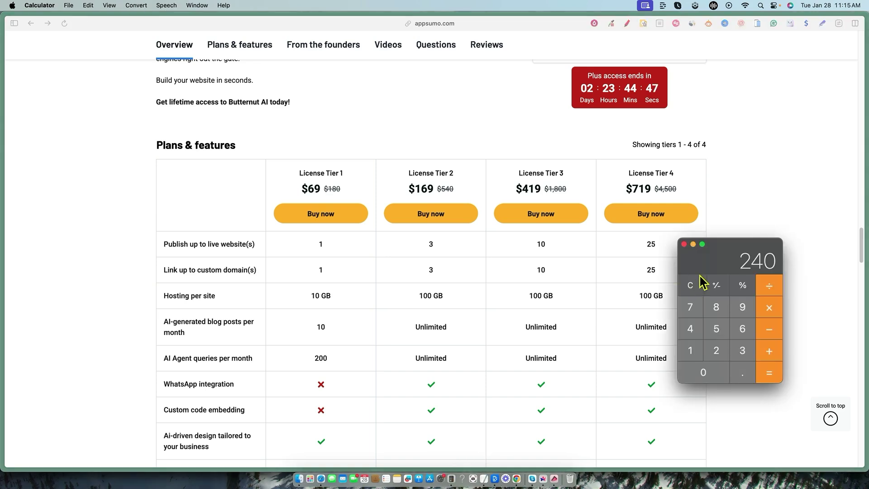
click(690, 291)
click(717, 351)
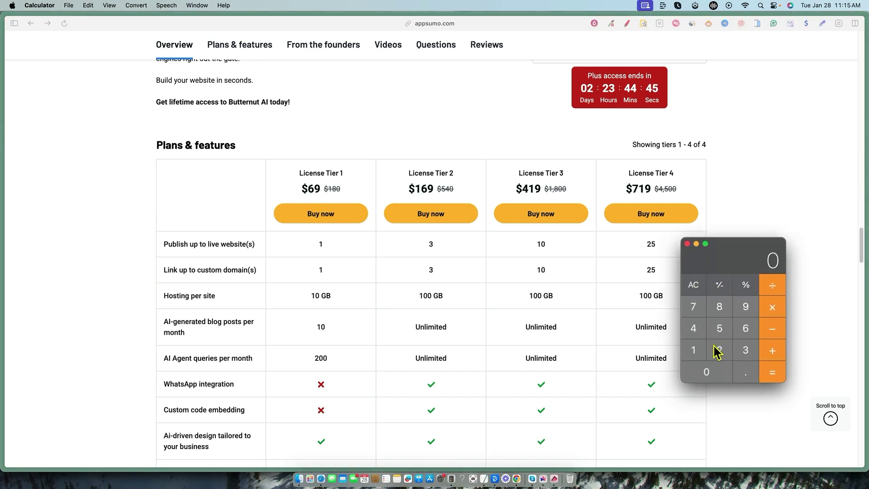
click(723, 335)
click(692, 287)
text(25000)
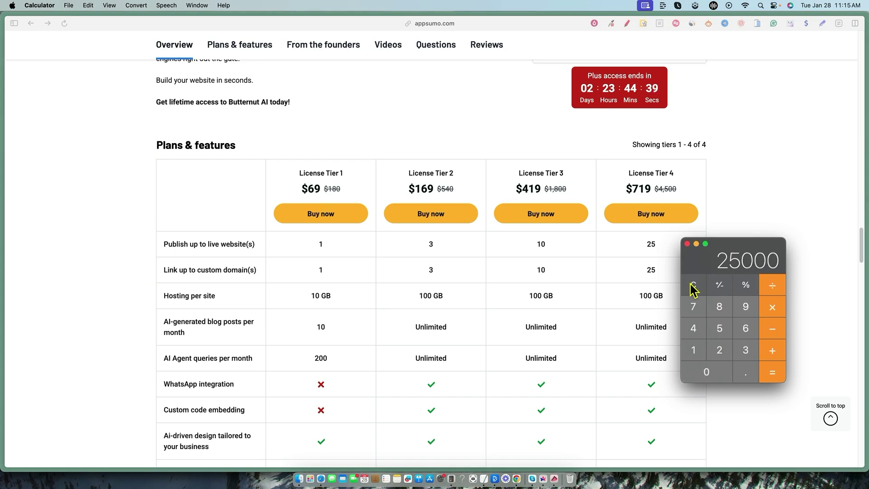
text(-719=)
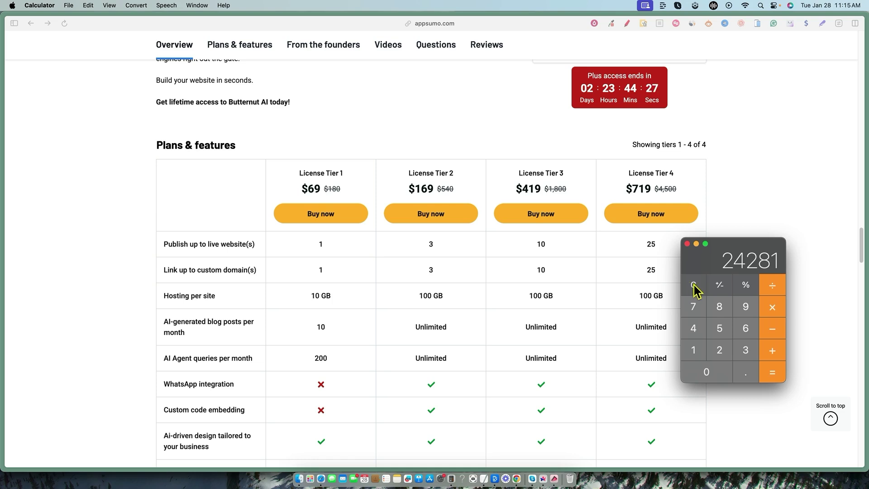
Clear it and compute 500 × 25 − 719 = 11781
click(694, 288)
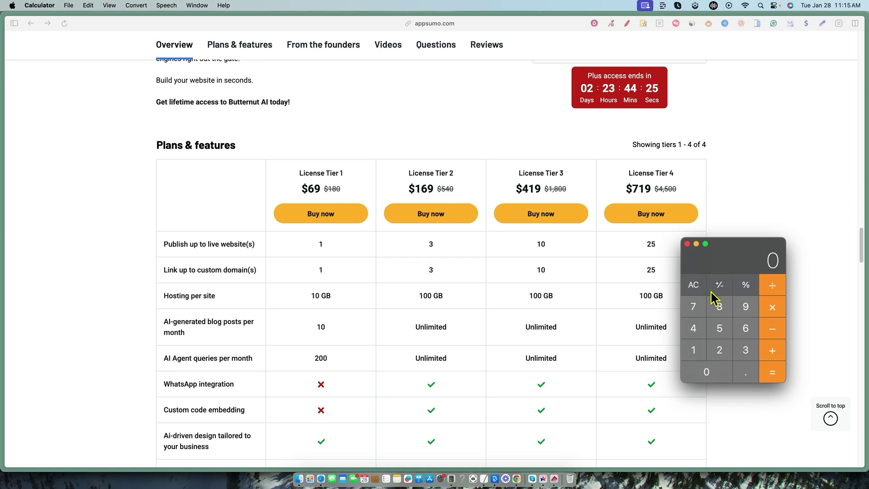
text(500*25=)
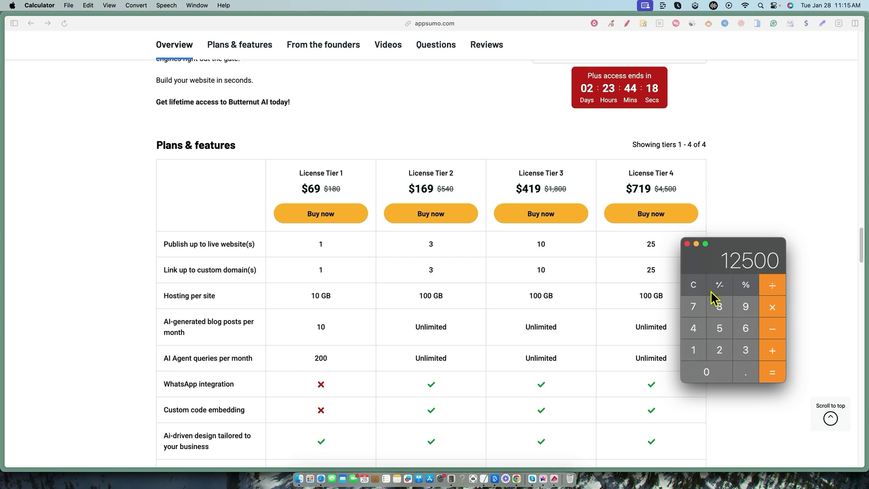
key(minus)
text(719)
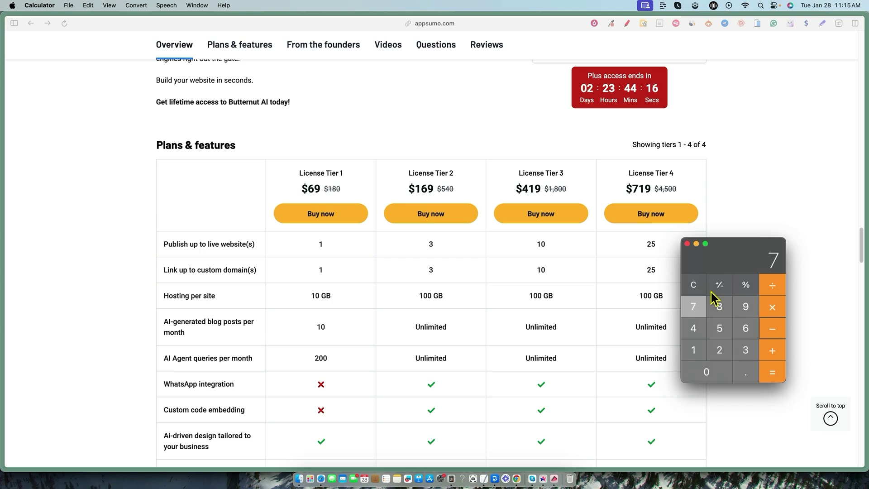
key(Return)
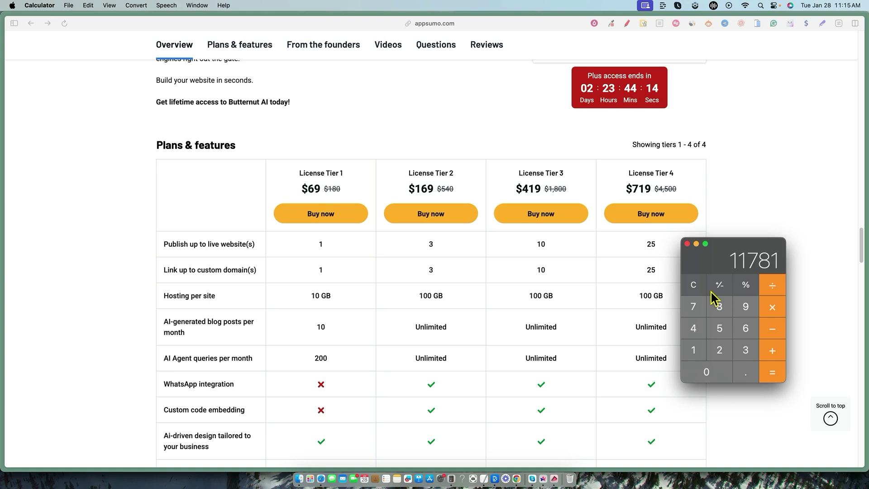